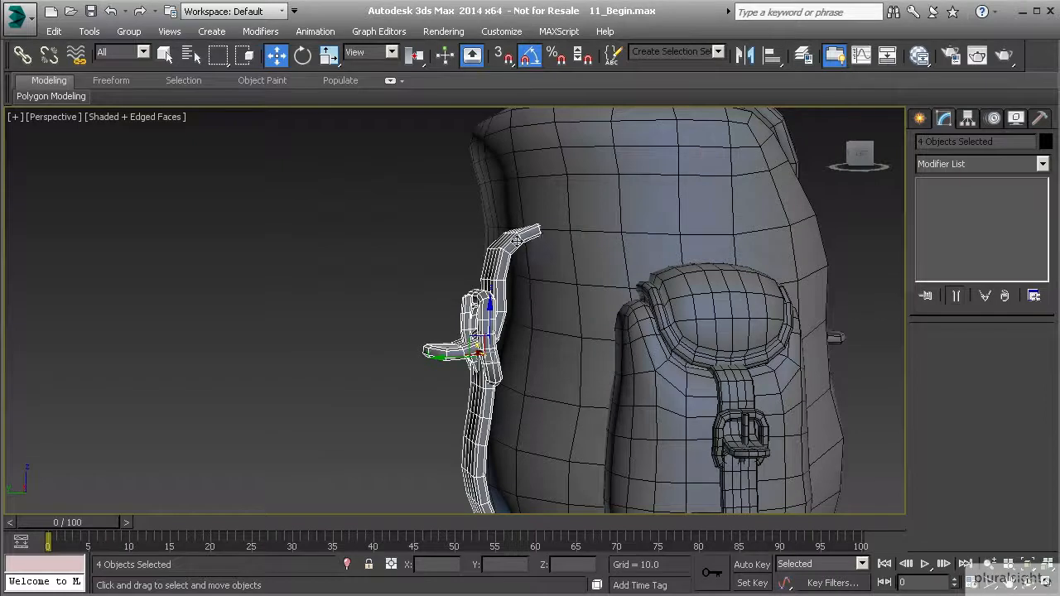
Delete the Edit Poly modifier from the upper shoulder strap piece and select its underlying Loft
middle_drag(513, 361, 488, 336)
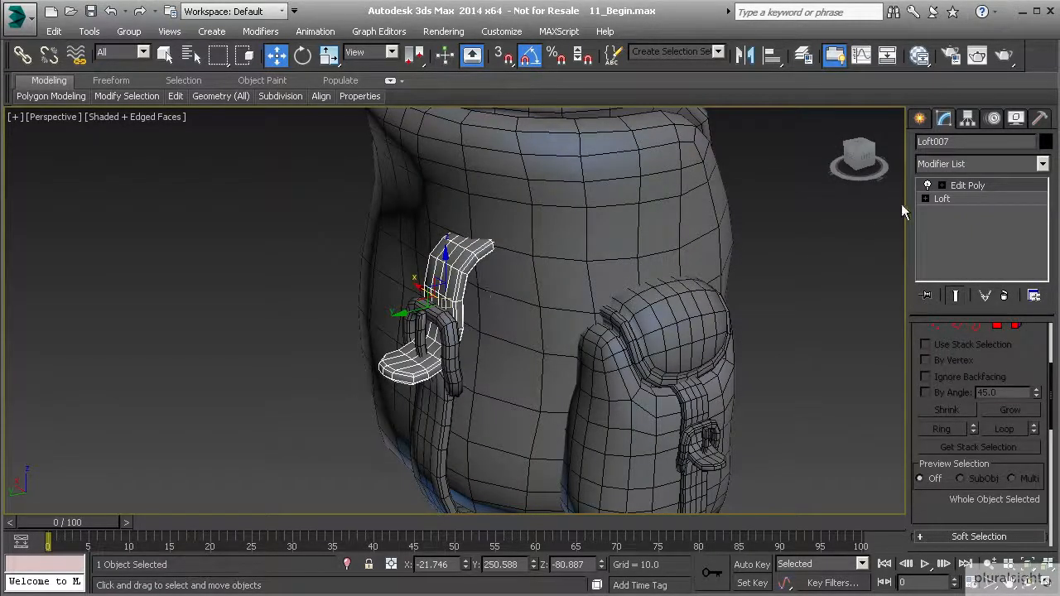
right_click(960, 185)
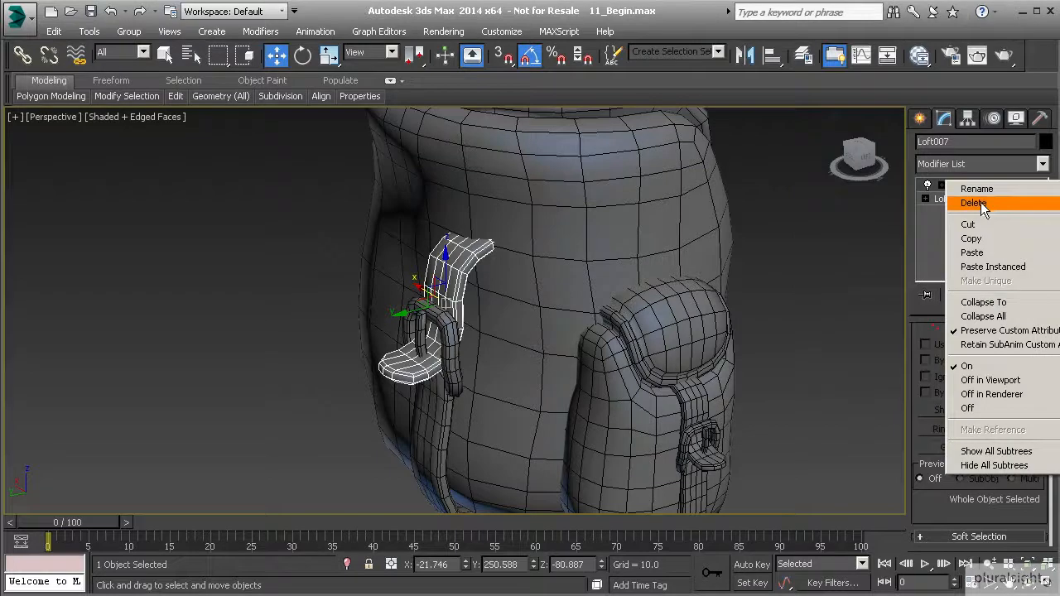
click(974, 203)
click(950, 186)
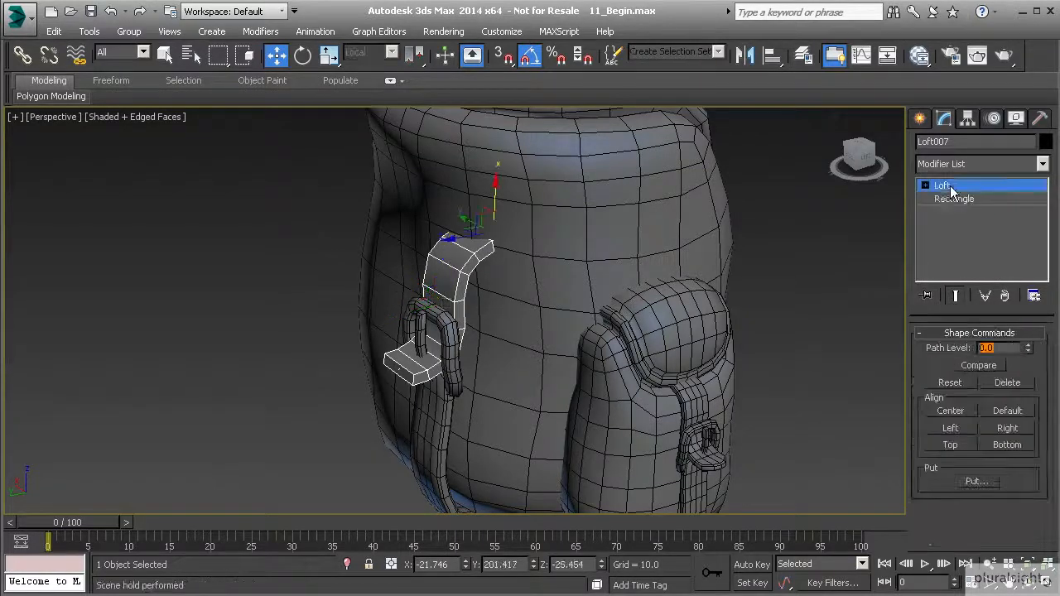
Open the vertices of the upper strap's loft path line for editing in a wireframe Left view
click(925, 186)
click(944, 212)
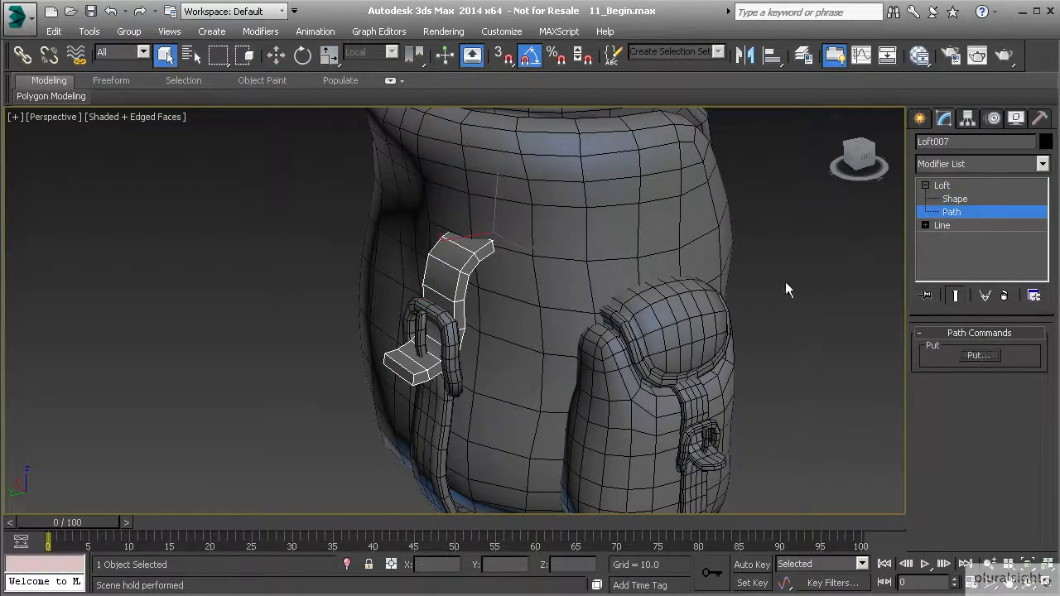
click(942, 225)
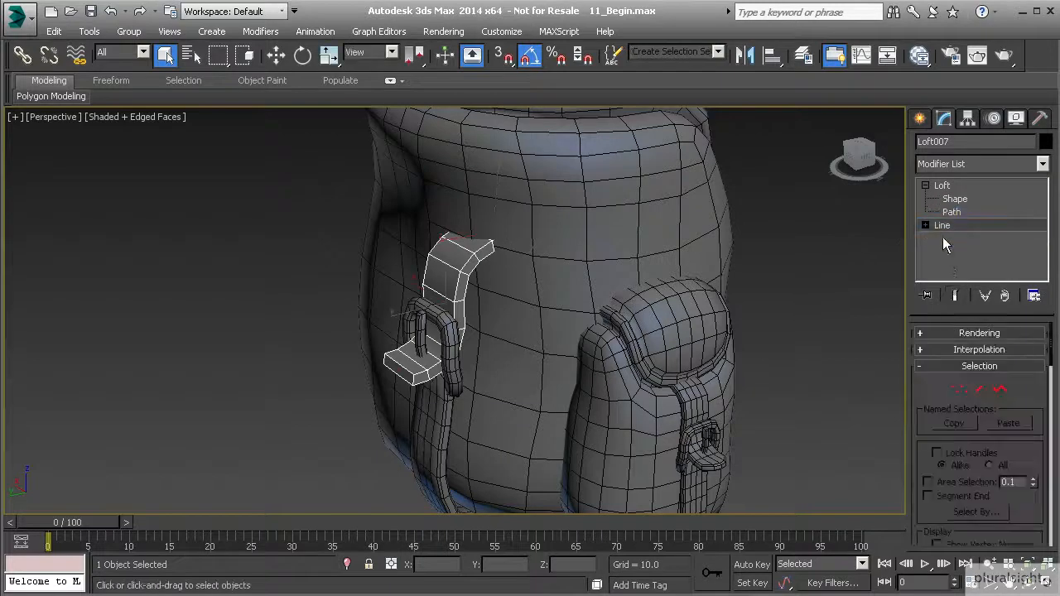
click(957, 390)
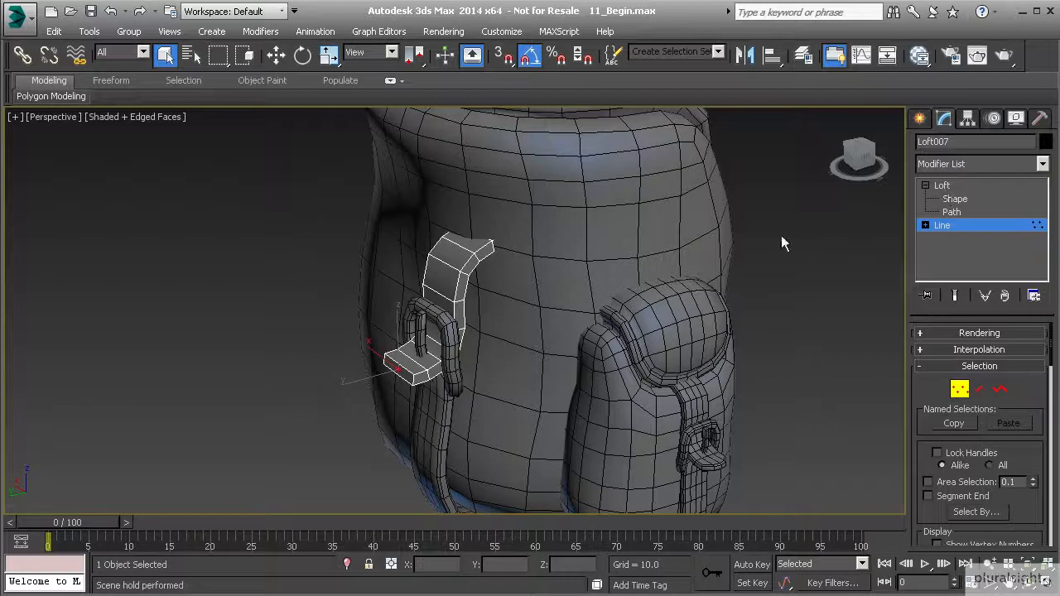
key(f)
middle_drag(385, 234, 394, 325)
scroll(394, 325, down, 2)
scroll(396, 295, down, 4)
key(l)
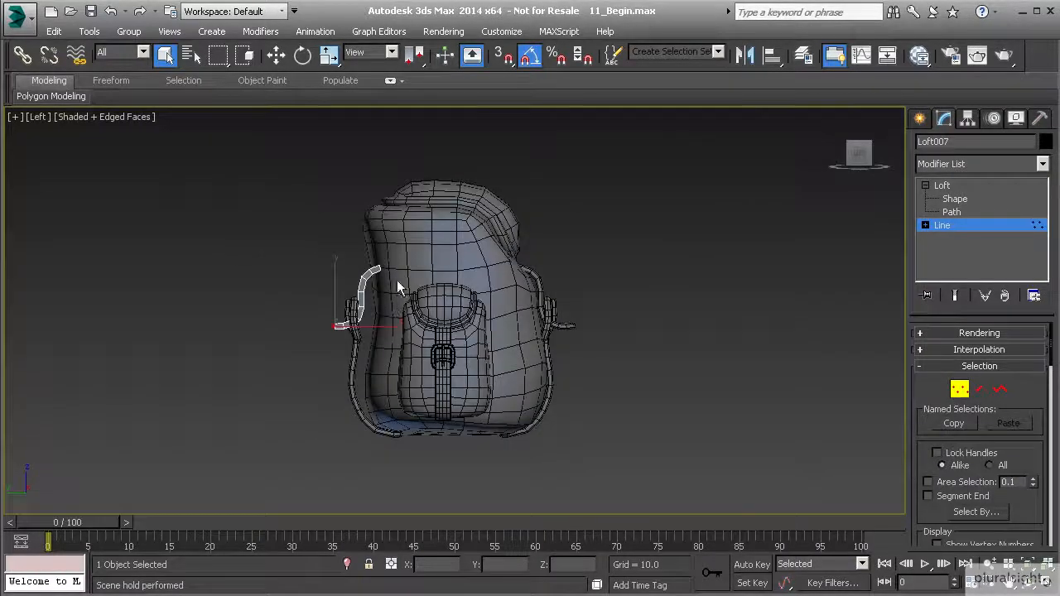
scroll(479, 276, up, 5)
mouse_move(464, 305)
middle_down()
mouse_move(438, 262)
mouse_move(461, 263)
middle_up()
key(F3)
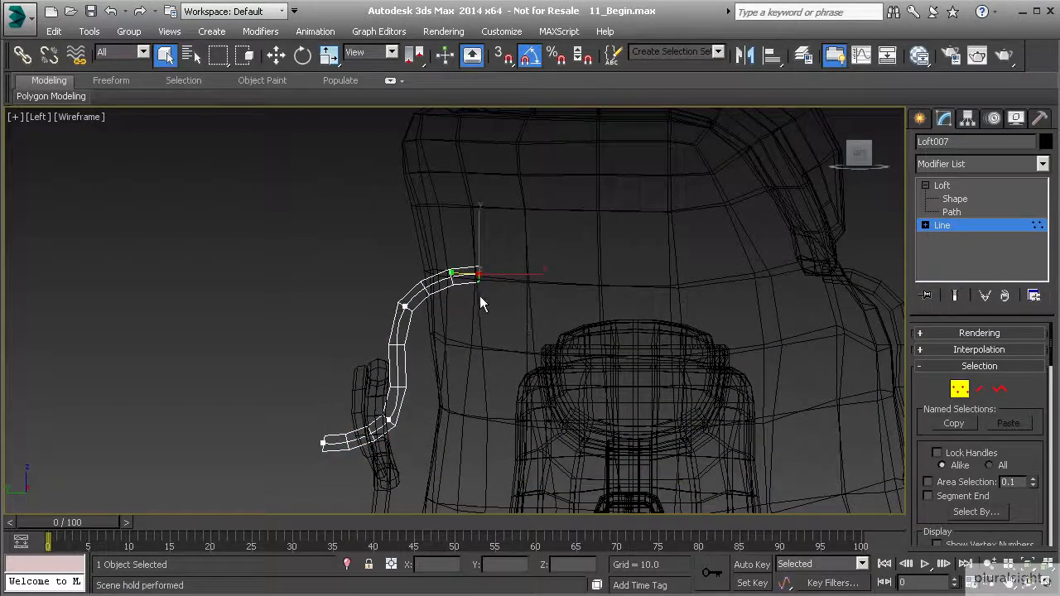
Move the upper strap path's end vertex from the backpack's side up to the pack's top edge
key(w)
drag(470, 258, 425, 118)
middle_drag(423, 129, 476, 263)
drag(471, 248, 496, 217)
Move the other three vertices of the upper strap path up and outward, away from the backpack
middle_drag(458, 378, 444, 348)
drag(417, 356, 466, 438)
drag(429, 391, 351, 217)
middle_drag(413, 418, 429, 303)
drag(420, 400, 284, 230)
drag(355, 404, 239, 328)
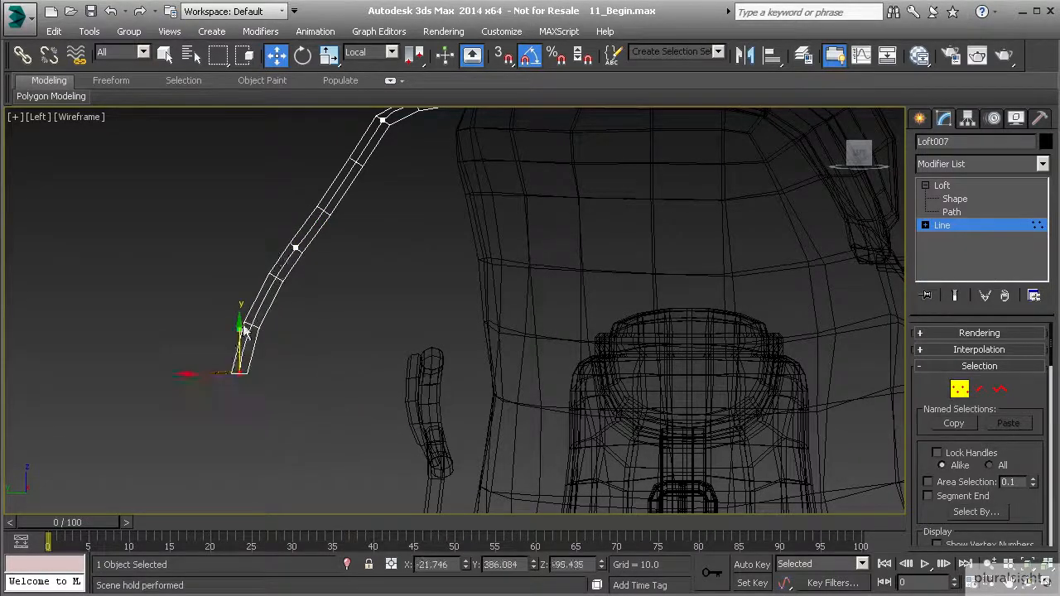
Reposition the two middle vertices of the upper strap path to round out its arch
drag(326, 282, 326, 282)
middle_drag(309, 249, 325, 315)
drag(297, 300, 276, 276)
click(399, 187)
drag(380, 221, 361, 211)
drag(378, 176, 342, 178)
Adjust the Bezier handles of the upper strap's two middle vertices and nudge the higher one into a smoother arc
click(285, 296)
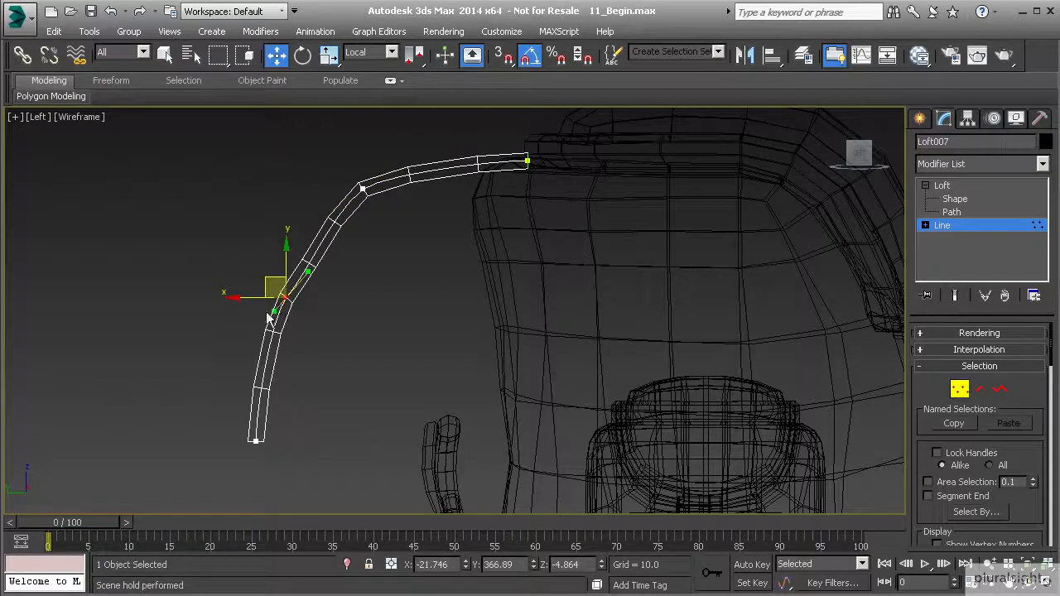
drag(272, 313, 270, 326)
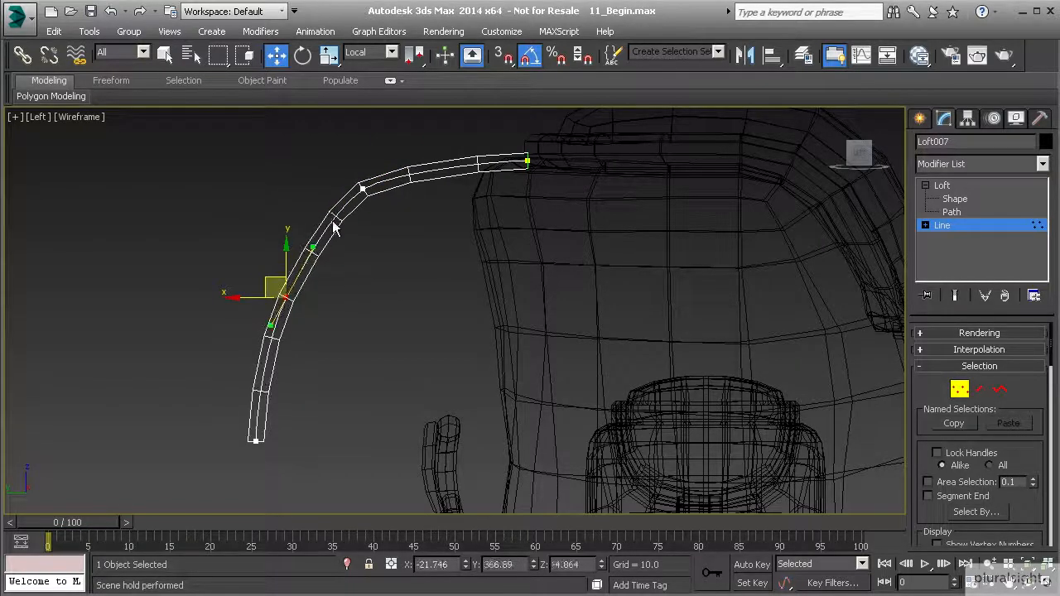
click(362, 188)
mouse_move(383, 172)
mouse_down()
mouse_move(393, 161)
mouse_move(380, 175)
mouse_move(362, 169)
mouse_move(381, 162)
mouse_up()
middle_drag(429, 186, 418, 242)
scroll(414, 246, up, 2)
drag(354, 210, 356, 216)
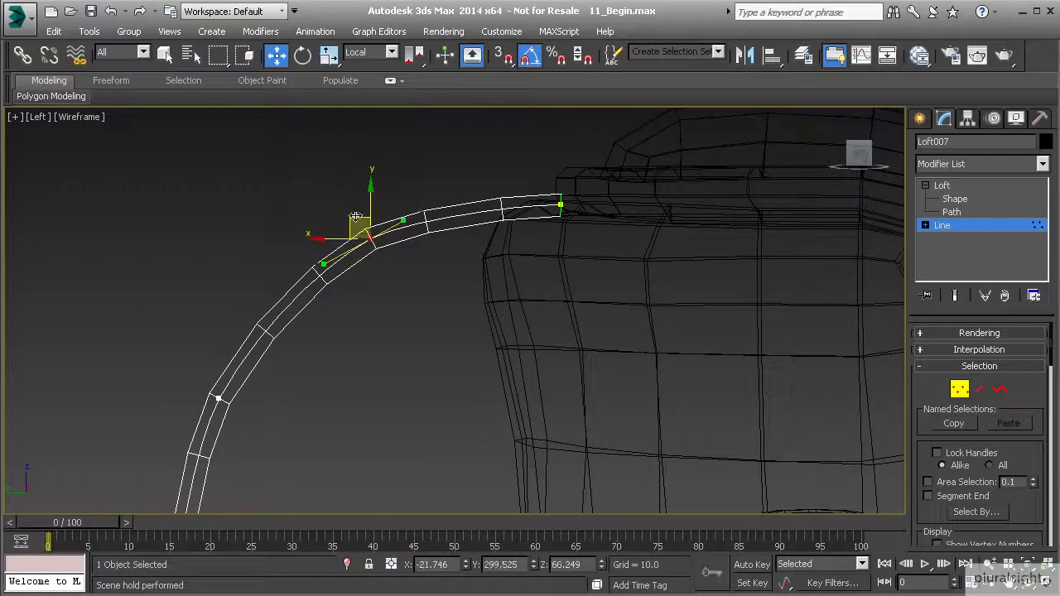
Lengthen the Bezier handle of the upper strap's end vertex at the backpack so the strap leaves the pack more levelly
middle_drag(373, 242, 377, 229)
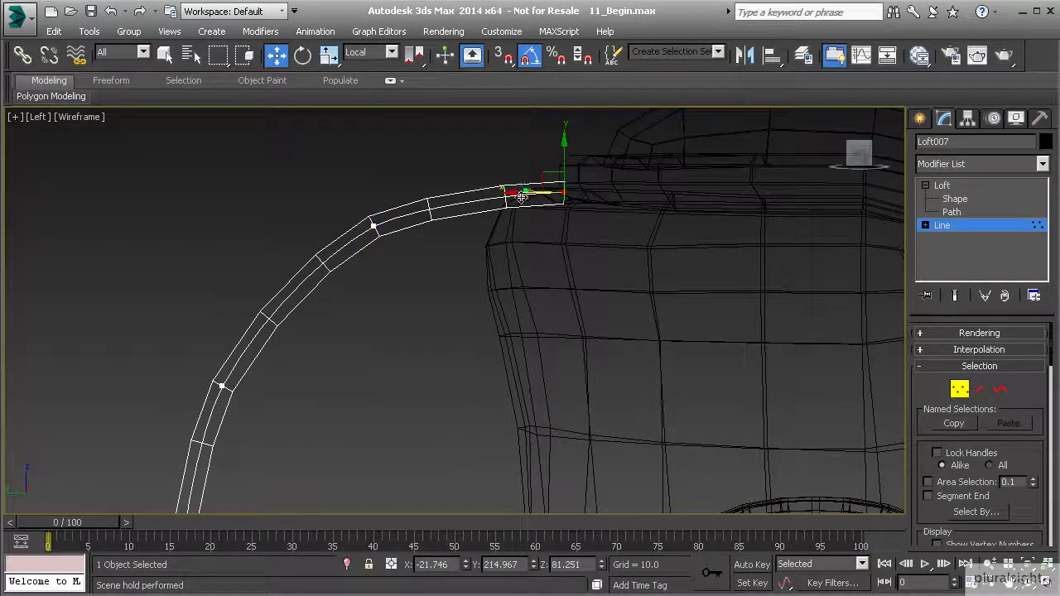
scroll(519, 196, up, 5)
drag(490, 214, 405, 214)
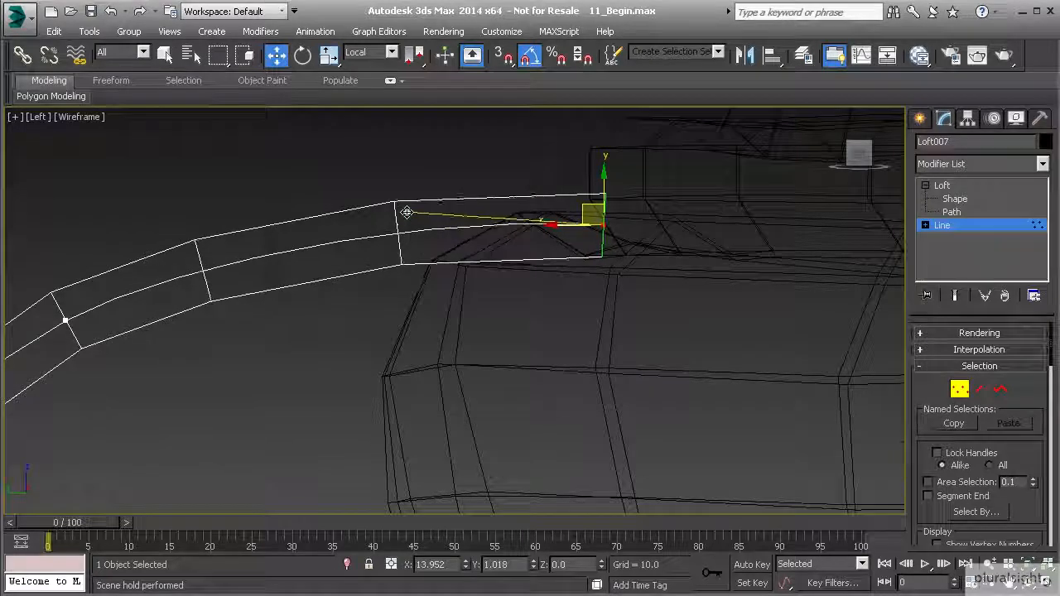
Raise the upper strap's higher middle vertex slightly and shorten its lower Bezier handle
scroll(464, 207, down, 5)
drag(284, 230, 339, 308)
drag(289, 248, 290, 235)
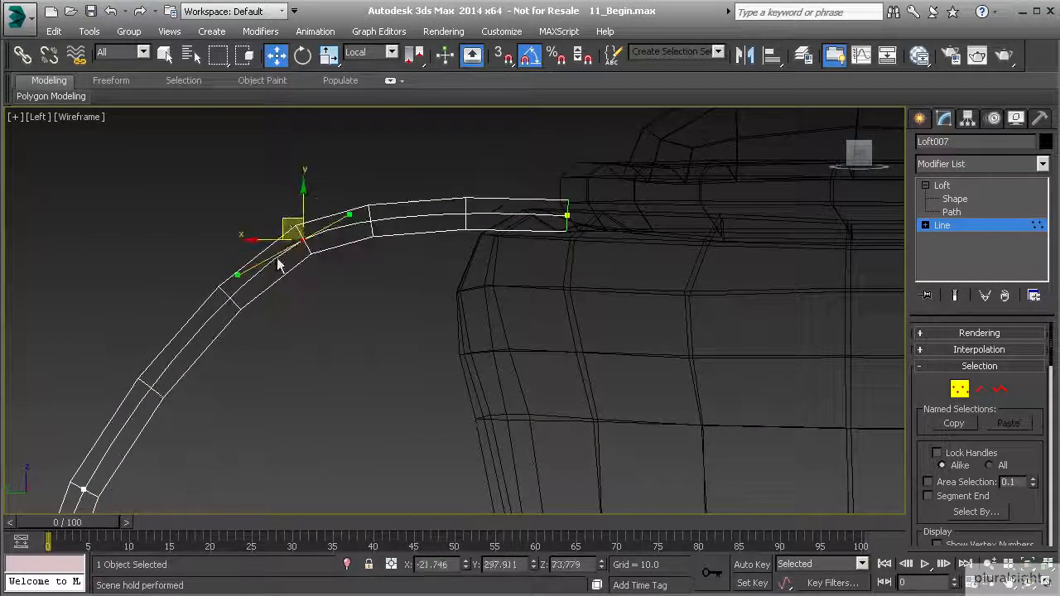
drag(238, 274, 286, 242)
Shift the lower end vertex of the upper strap path slightly toward the backpack
scroll(405, 157, down, 5)
drag(245, 334, 314, 423)
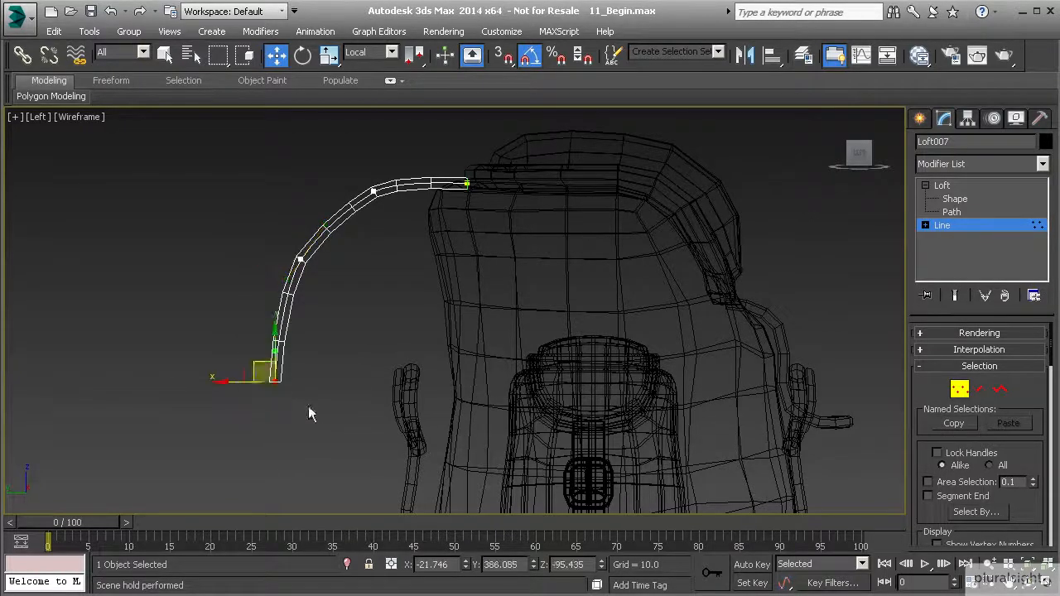
drag(234, 384, 246, 384)
Steepen the Bezier handle of the upper strap's lower middle vertex to smooth the bend
scroll(303, 336, up, 2)
middle_drag(303, 275, 273, 338)
scroll(273, 338, down, 1)
click(266, 282)
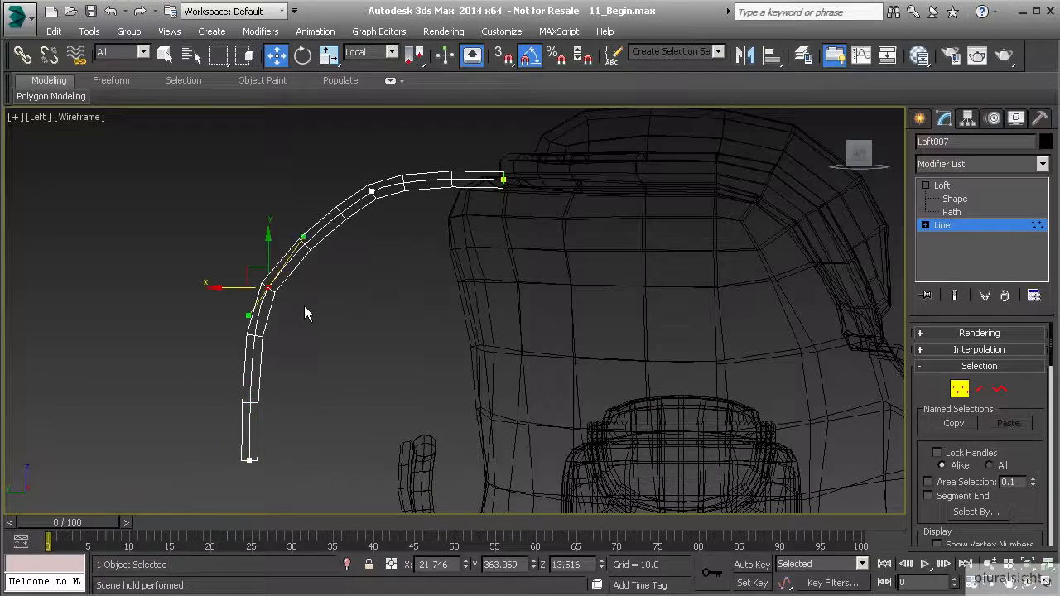
drag(304, 239, 294, 236)
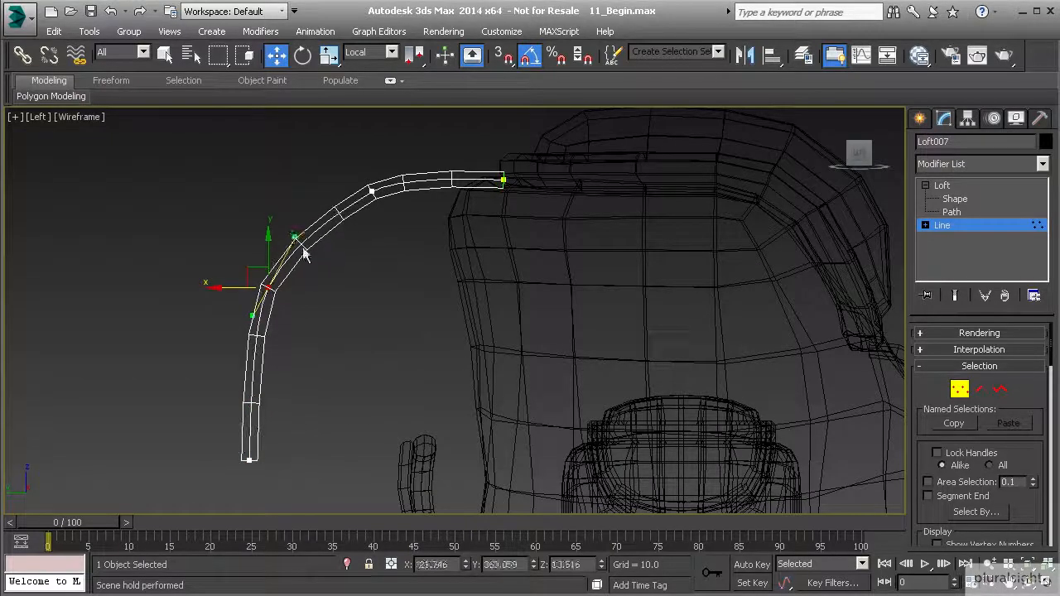
middle_drag(458, 240, 471, 180)
scroll(332, 294, down, 2)
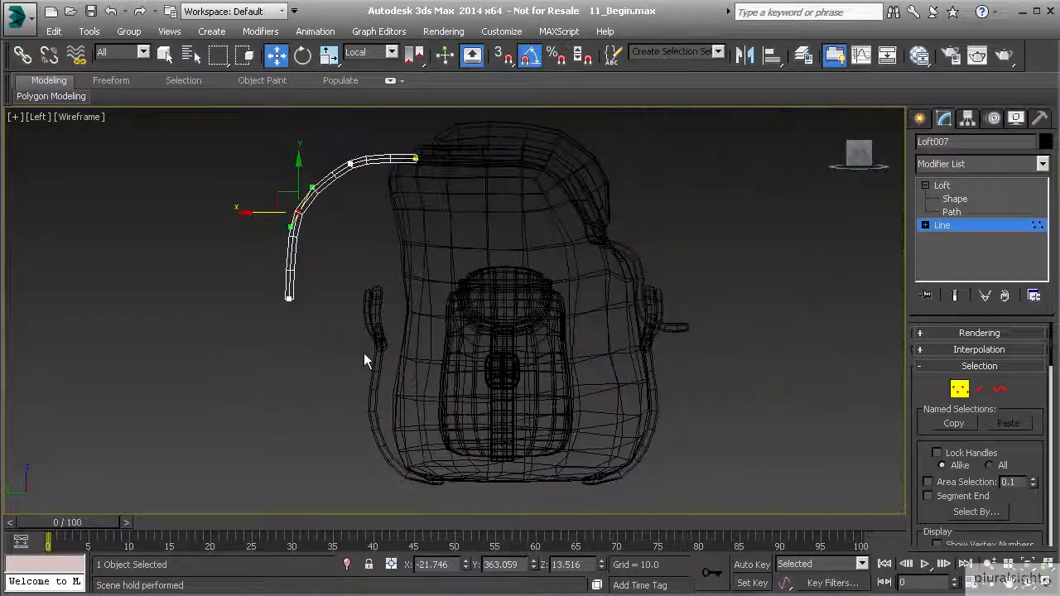
Finish editing the upper strap path and delete the Edit Poly modifier from the lower strap piece
click(957, 223)
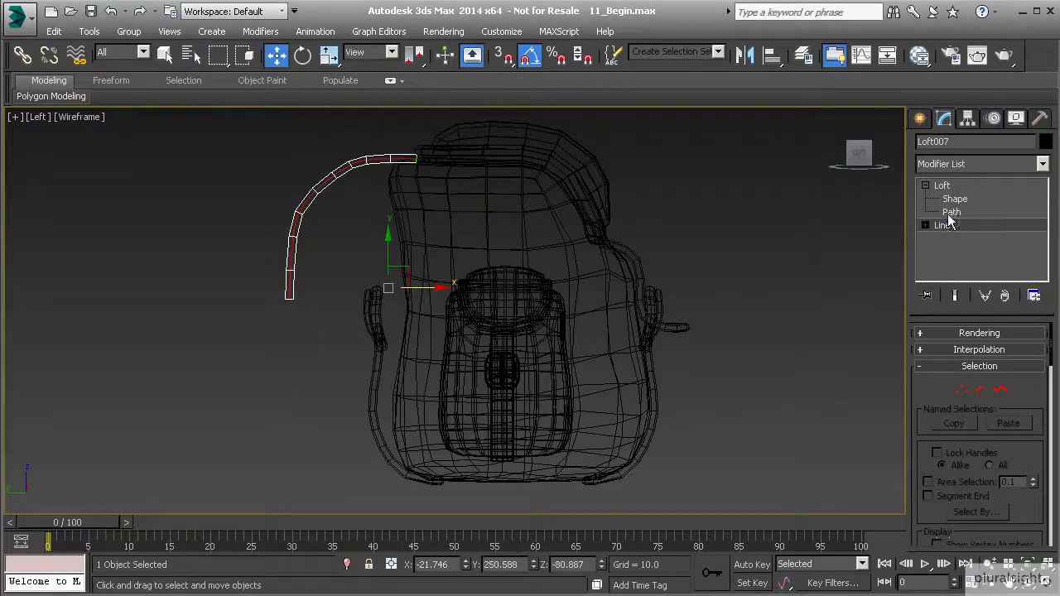
click(379, 426)
right_click(984, 186)
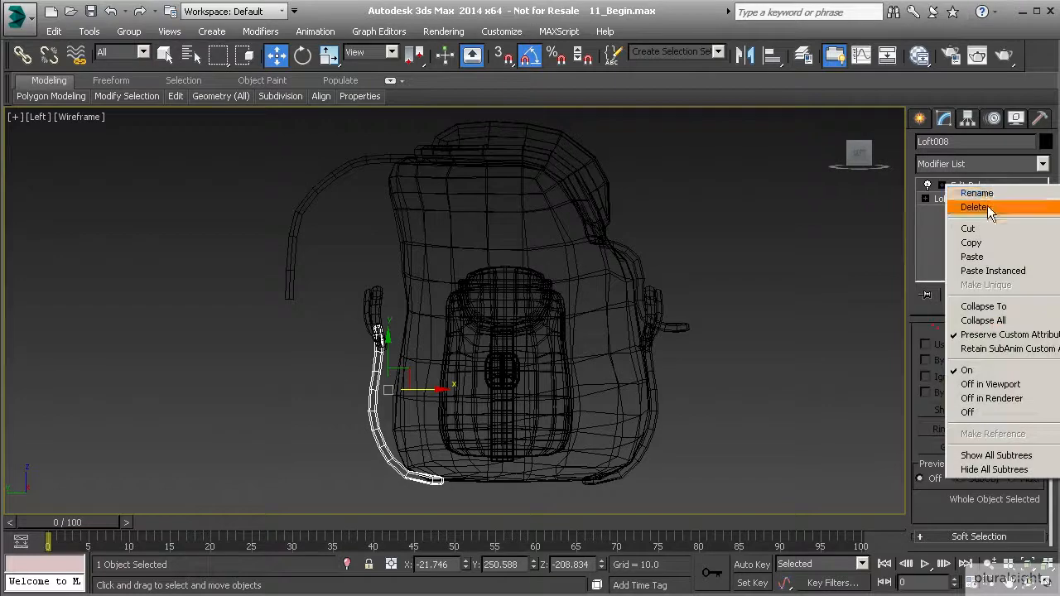
click(986, 205)
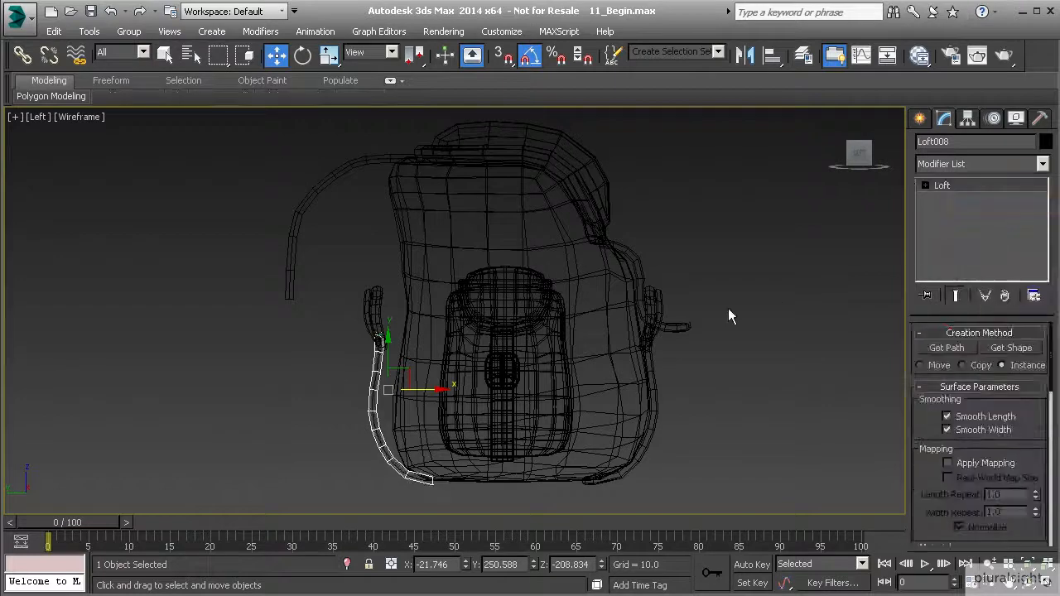
Open the lower strap's loft path vertices and move its three upper vertices outward from the backpack
click(950, 212)
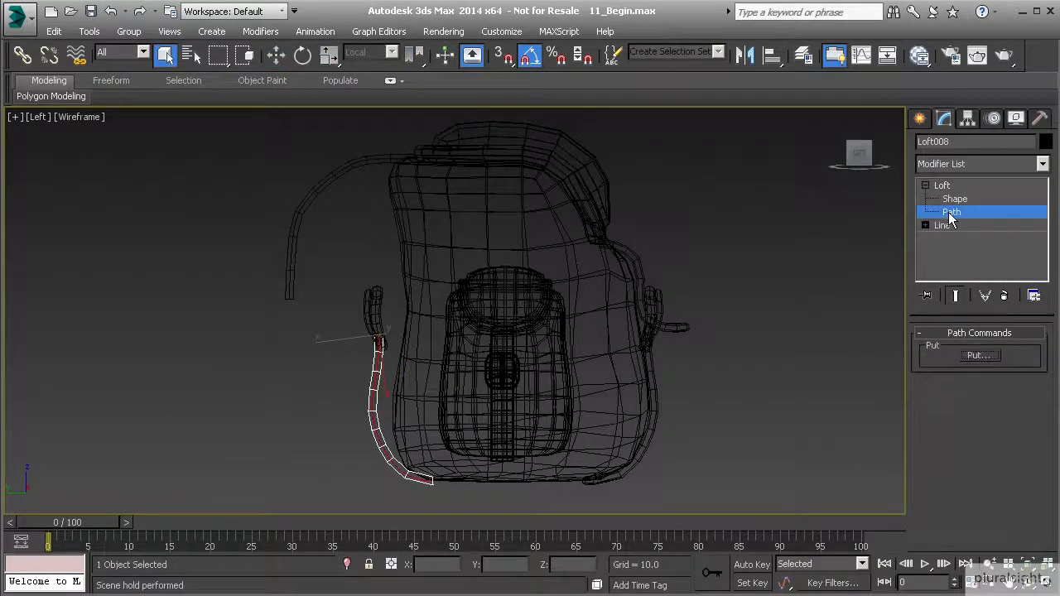
click(953, 238)
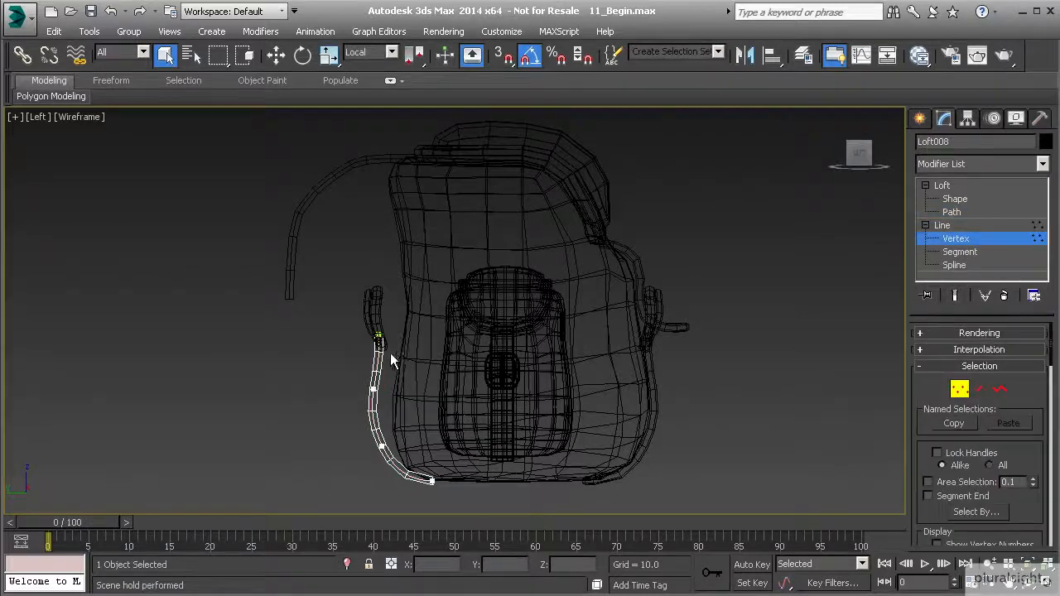
middle_drag(395, 353, 371, 297)
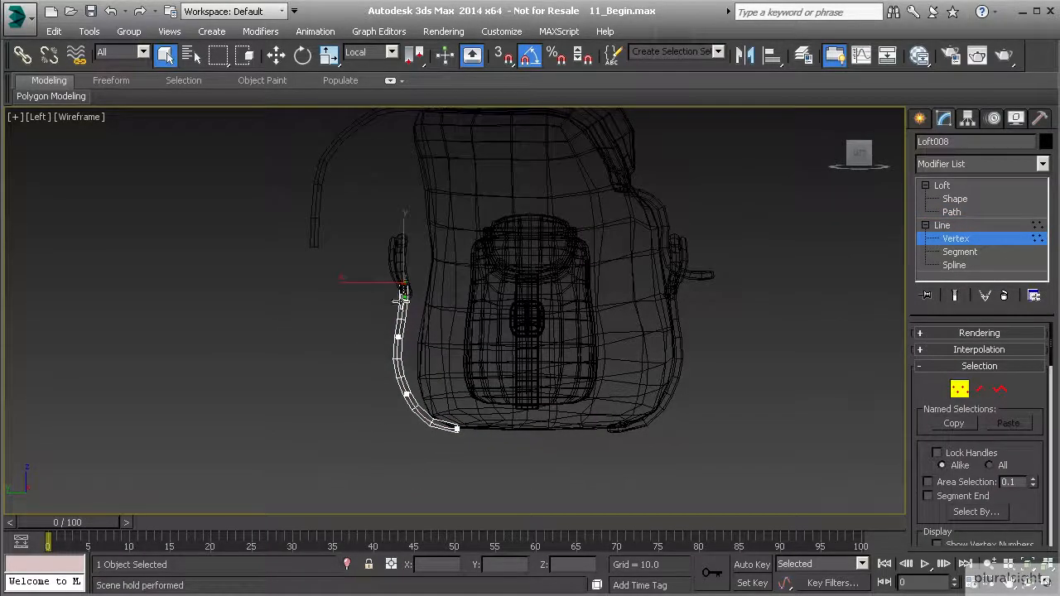
key(w)
drag(366, 287, 274, 284)
click(397, 337)
drag(371, 337, 297, 342)
click(405, 395)
drag(367, 393, 317, 400)
Refine the curve of the lower strap path by adjusting its upper vertices outward
middle_drag(313, 279, 355, 315)
scroll(353, 316, up, 3)
click(352, 318)
drag(372, 353, 352, 353)
drag(372, 393, 399, 479)
drag(382, 424, 359, 443)
Raise the top end vertex of the lower strap path to meet the end of the upper strap
drag(318, 285, 360, 331)
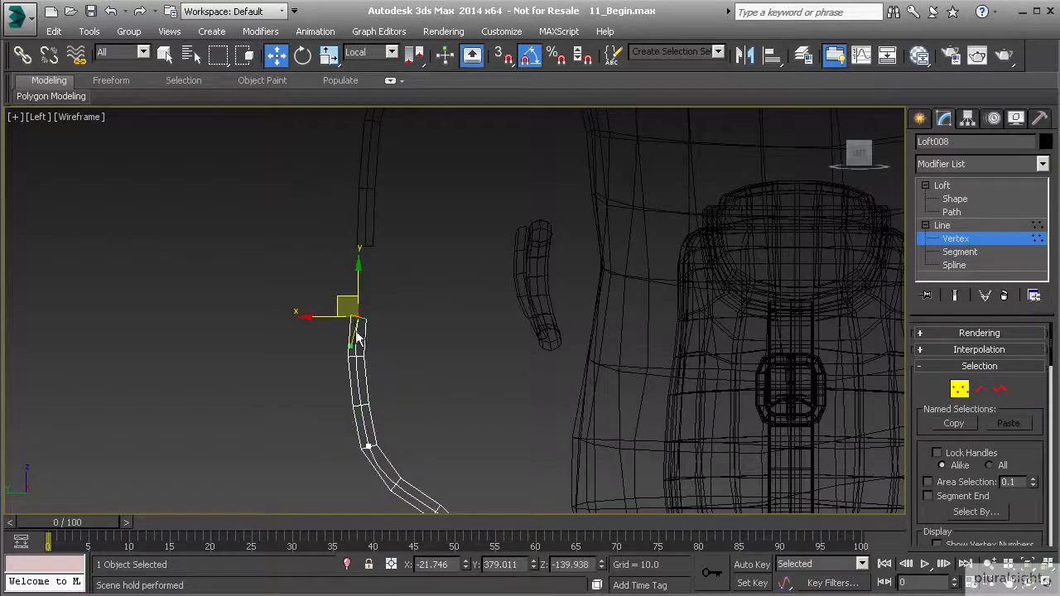
drag(343, 296, 377, 212)
middle_drag(411, 289, 394, 394)
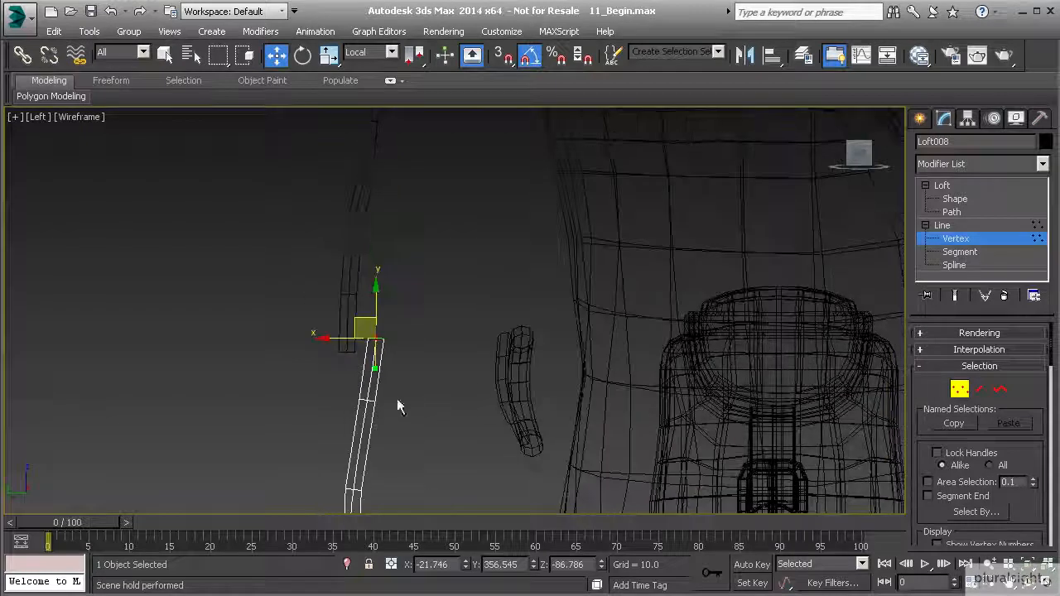
Move the lower strap path's second vertex upward and adjust its Bezier handle
middle_drag(503, 414, 493, 264)
click(340, 404)
drag(323, 383, 331, 338)
drag(360, 406, 350, 445)
middle_drag(380, 437, 357, 393)
Move the third vertex of the lower strap path outward to widen the strap's lower bend
drag(377, 412, 444, 483)
middle_drag(438, 470, 419, 423)
drag(400, 420, 371, 409)
middle_drag(338, 287, 360, 386)
scroll(360, 386, down, 2)
middle_drag(365, 307, 439, 327)
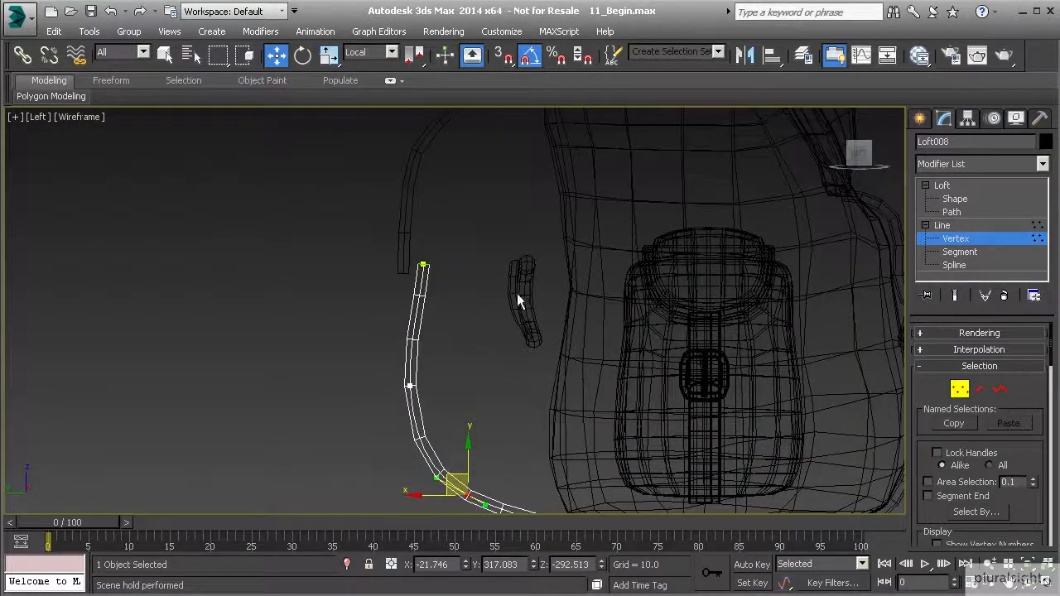
Move the two buckle pieces outward onto the joint between the upper and lower straps, checking the fit in a shaded Perspective view
drag(530, 338, 427, 220)
click(956, 237)
click(533, 336)
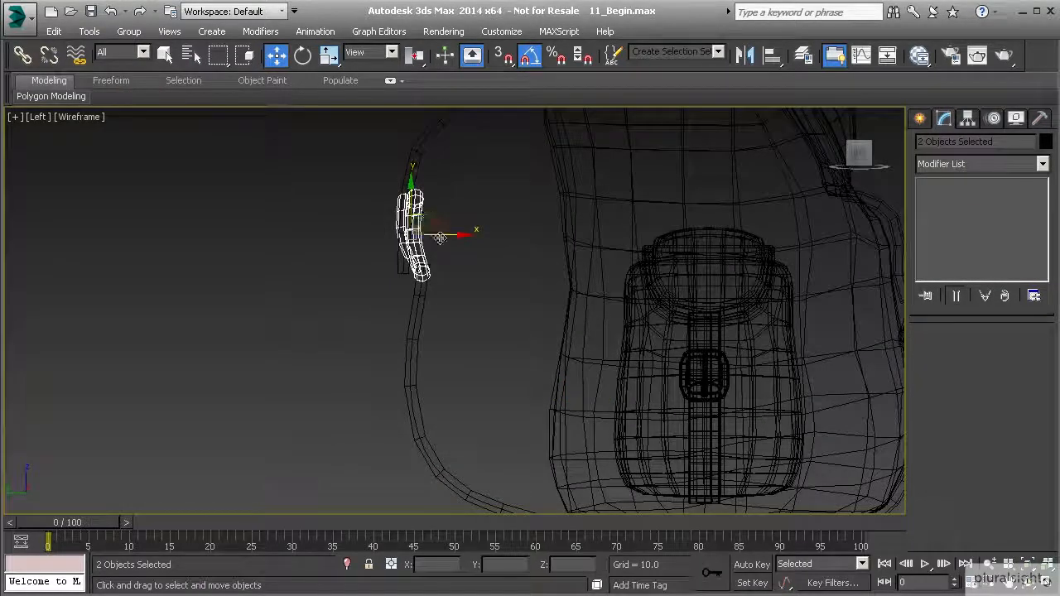
key(p)
key(F3)
mouse_move(424, 275)
alt+middle_down()
mouse_move(456, 274)
mouse_move(464, 260)
mouse_move(368, 272)
alt+middle_up()
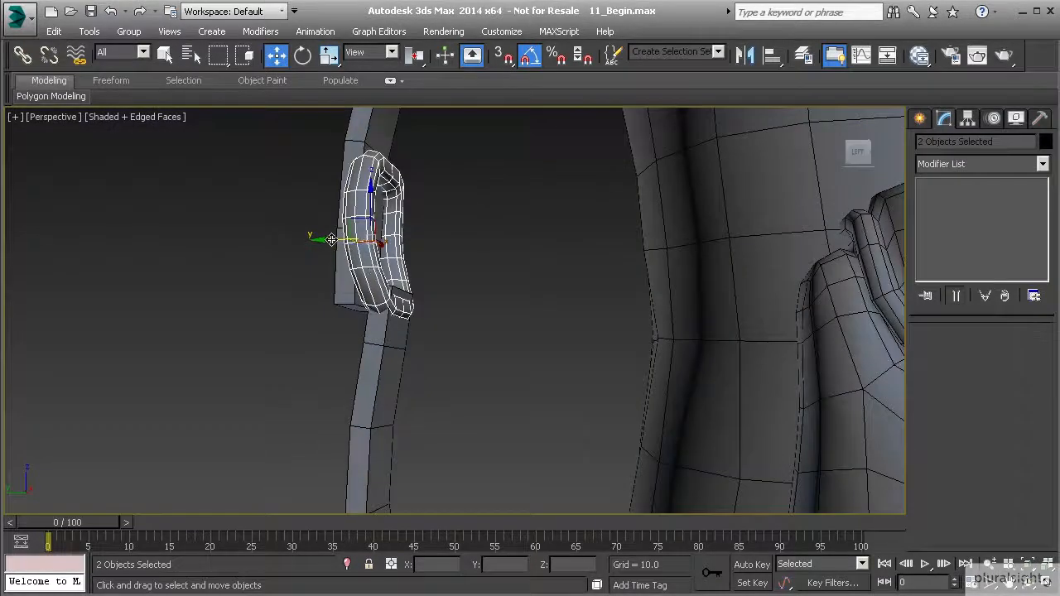
alt+middle_drag(332, 240, 373, 304)
Select the upper strap loft at its Path level and frame it in the Left view
click(378, 158)
key(2)
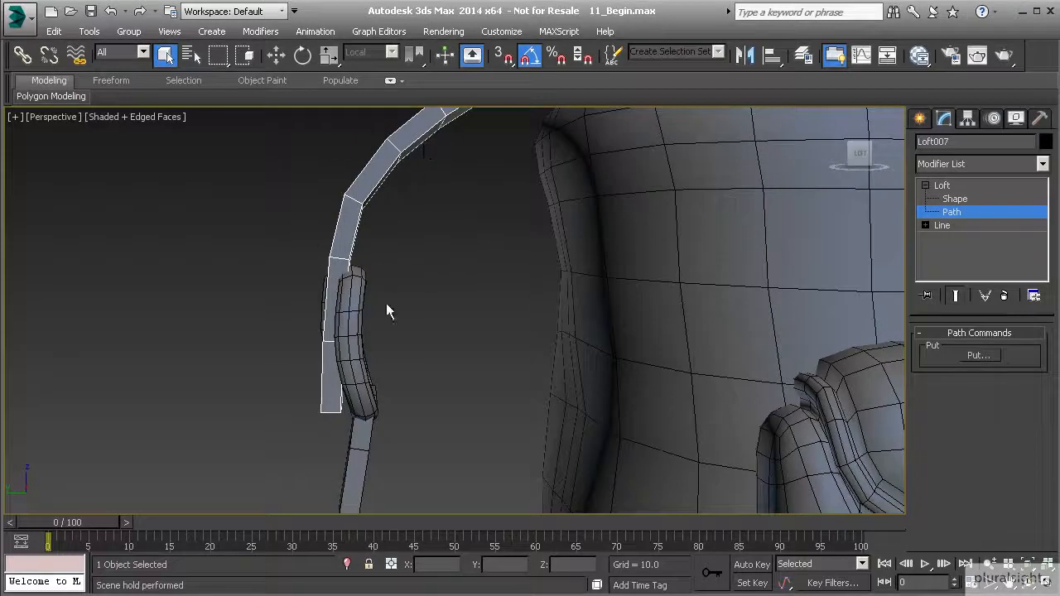
middle_drag(366, 347, 342, 173)
scroll(342, 173, down, 3)
alt+middle_drag(360, 271, 397, 331)
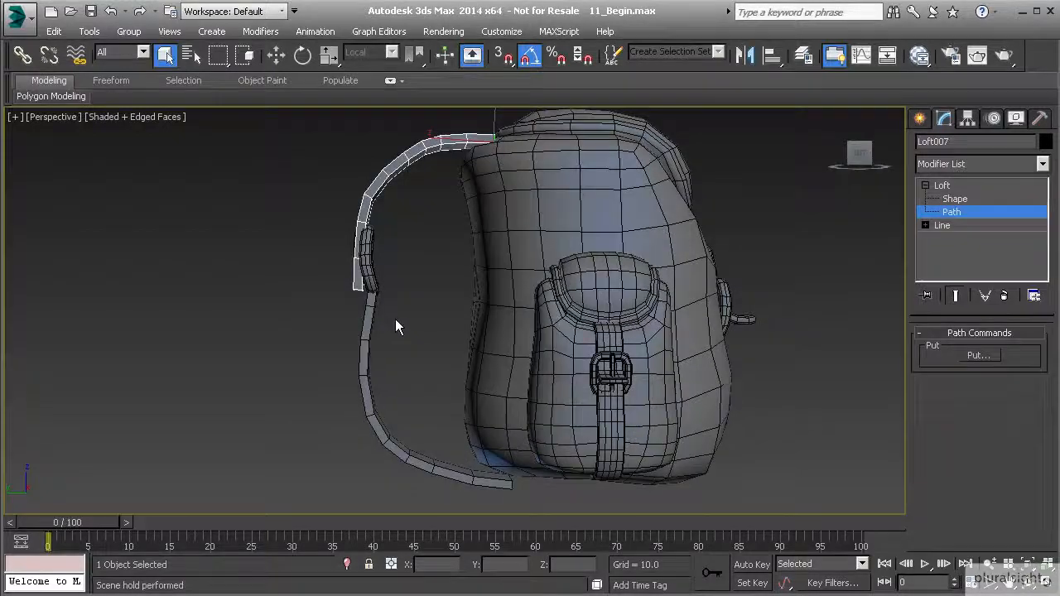
key(l)
scroll(391, 276, down, 2)
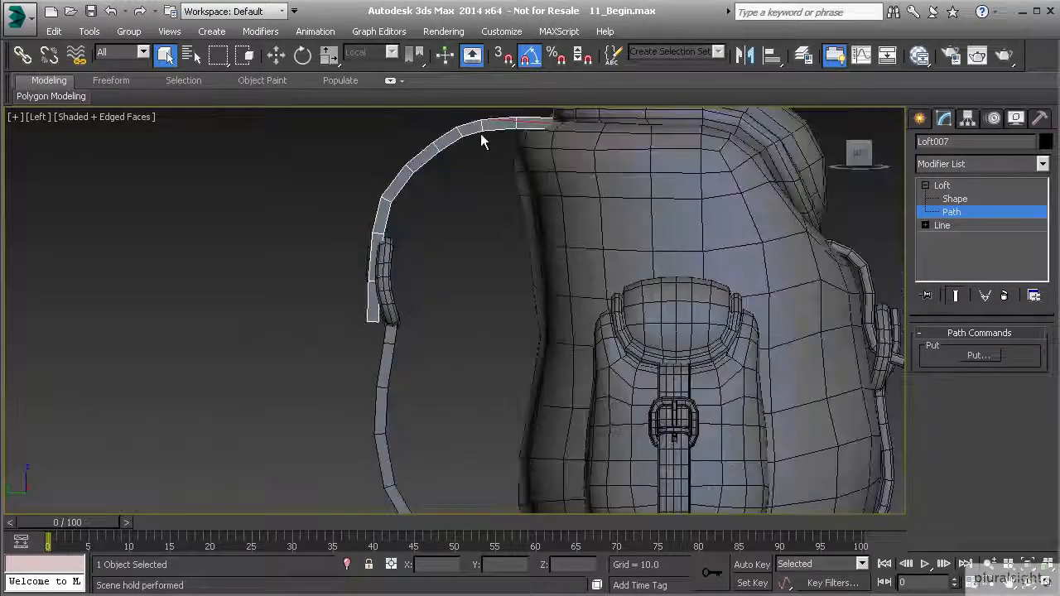
middle_drag(344, 393, 336, 366)
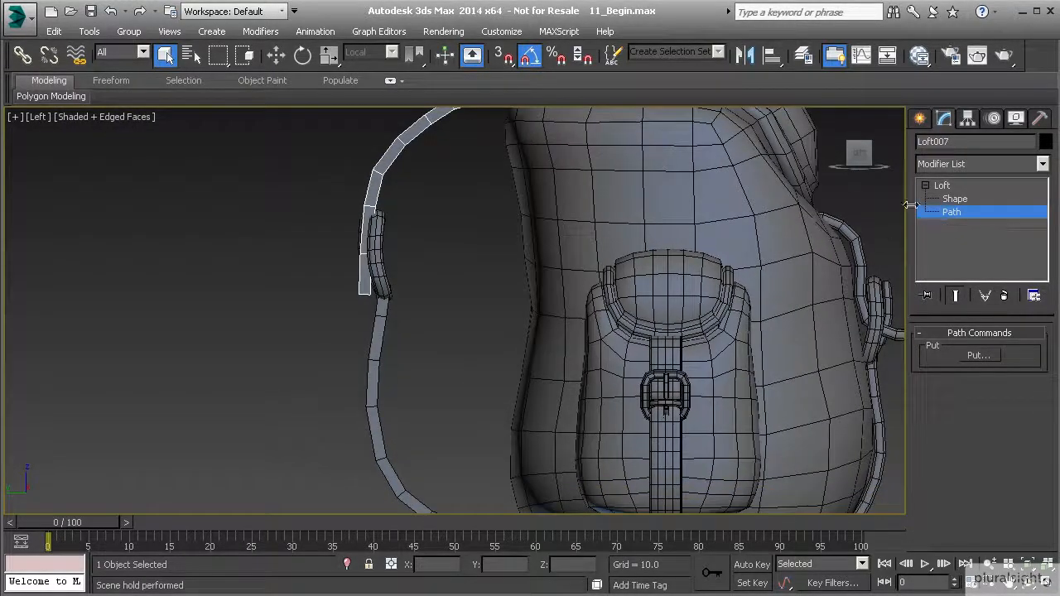
Expand the upper strap's path line and enter its Vertex sub-object level
click(944, 211)
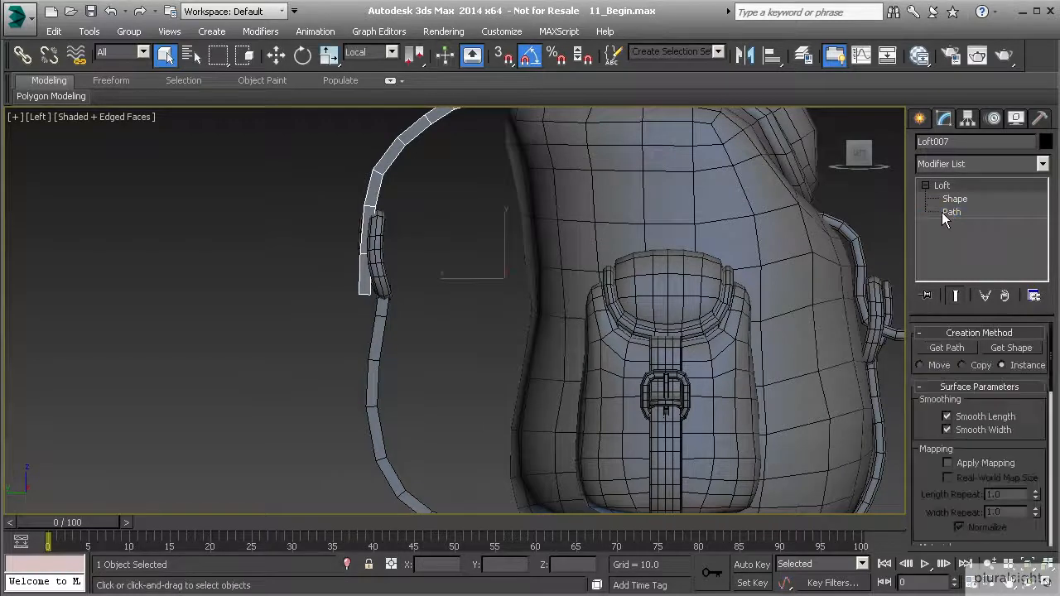
key(1)
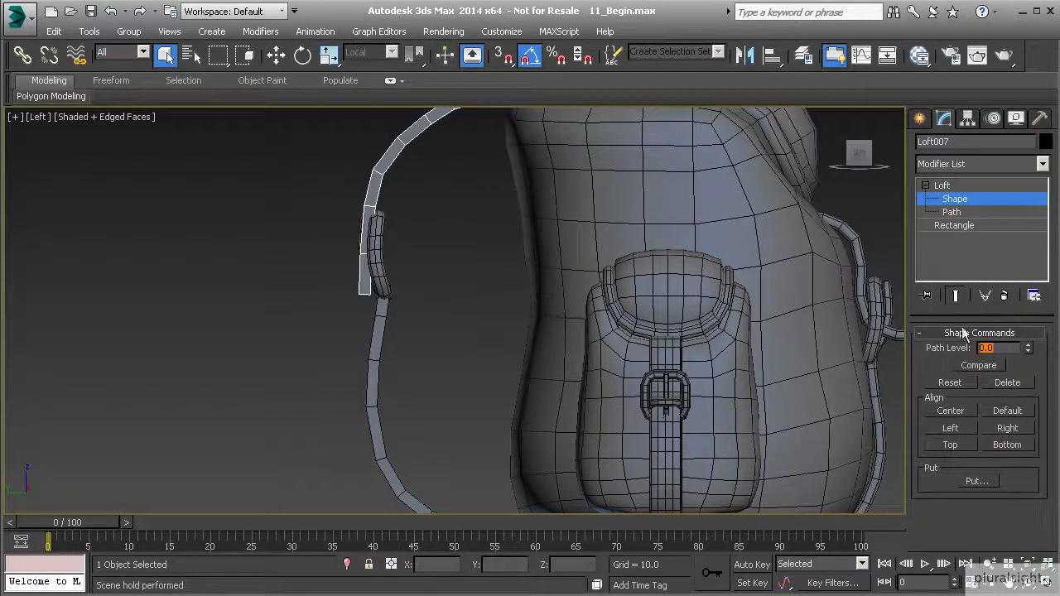
click(956, 213)
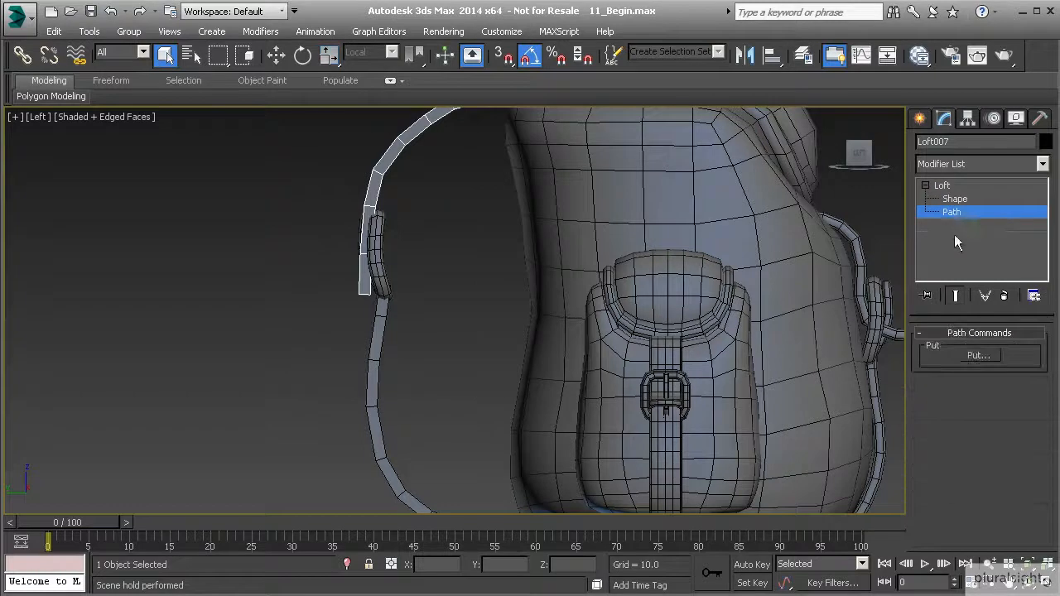
click(947, 214)
click(948, 212)
click(925, 225)
click(944, 239)
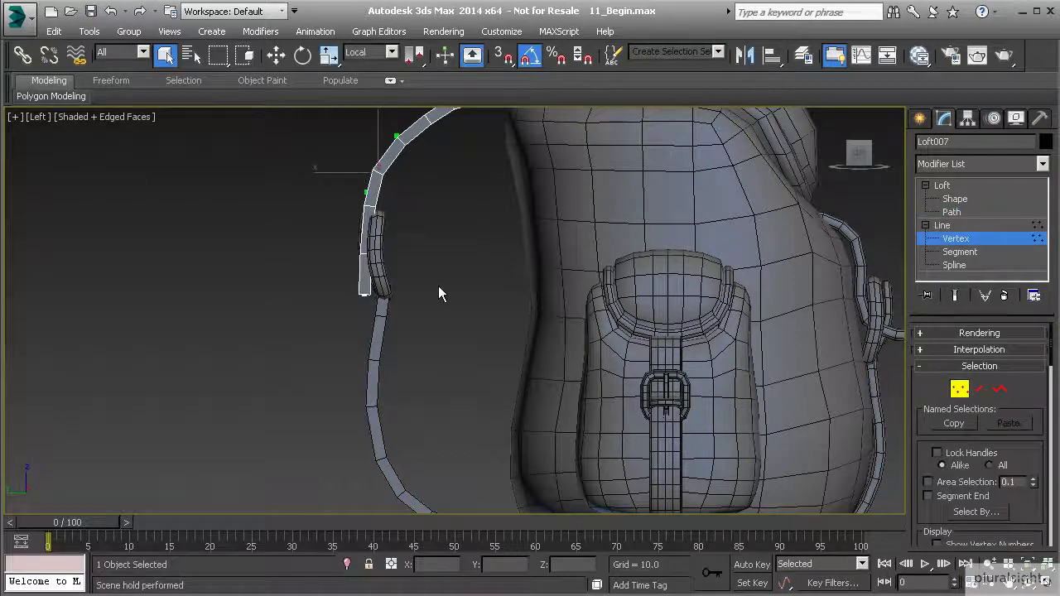
In wireframe, lower the bottom end vertex of the upper strap path, and move the vertex above it down as well
key(F3)
drag(334, 274, 379, 316)
key(w)
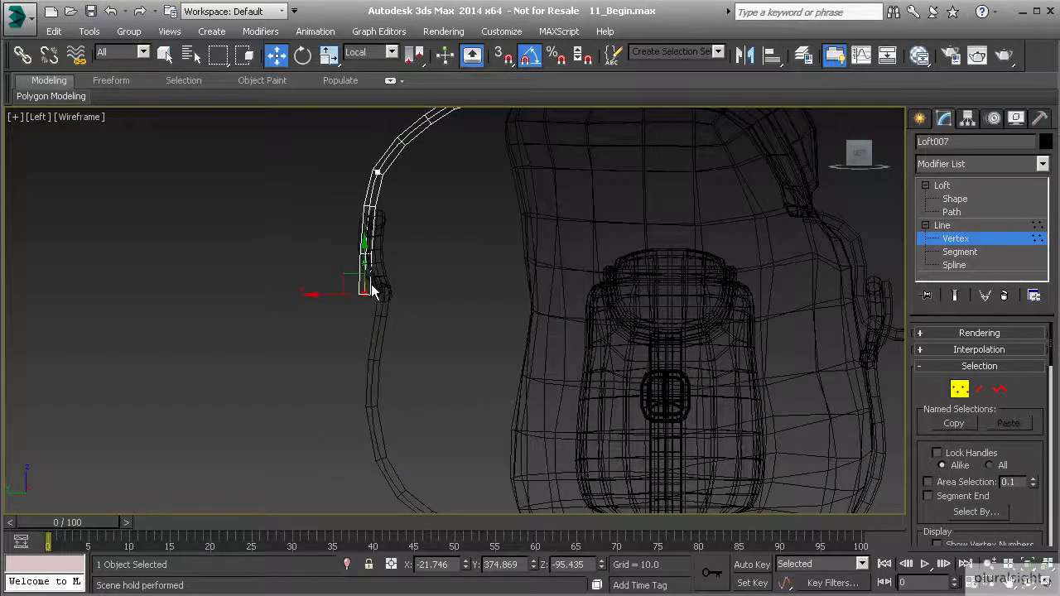
drag(351, 279, 351, 409)
click(378, 171)
middle_drag(397, 194, 410, 268)
drag(378, 231, 372, 300)
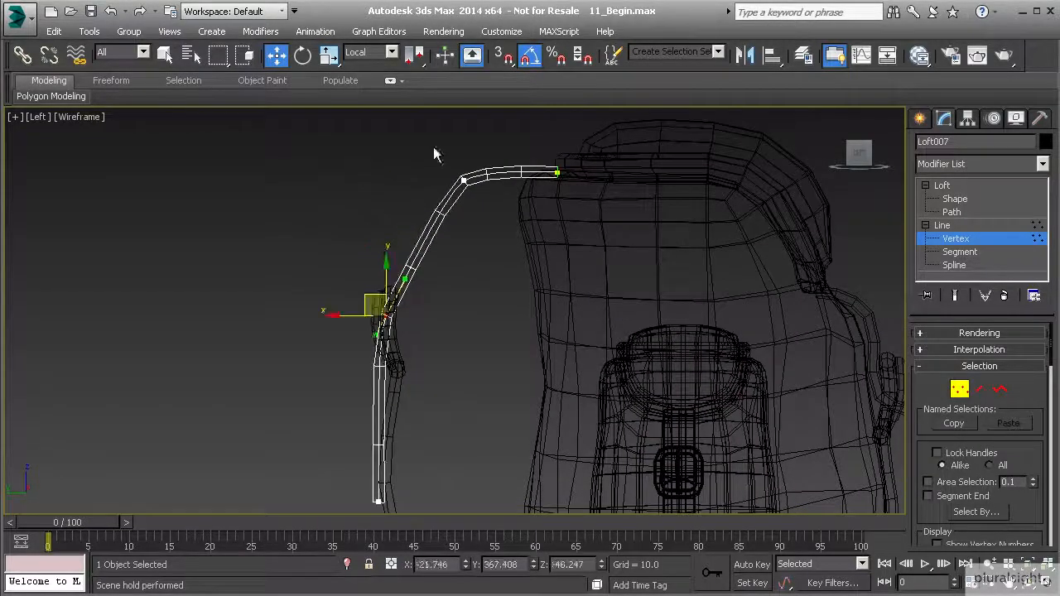
Move the upper strap path's upper bend vertex outward and down, and shift the vertex below it outward to round the curve
click(467, 183)
drag(443, 163, 405, 192)
drag(367, 335, 420, 341)
drag(392, 288, 359, 295)
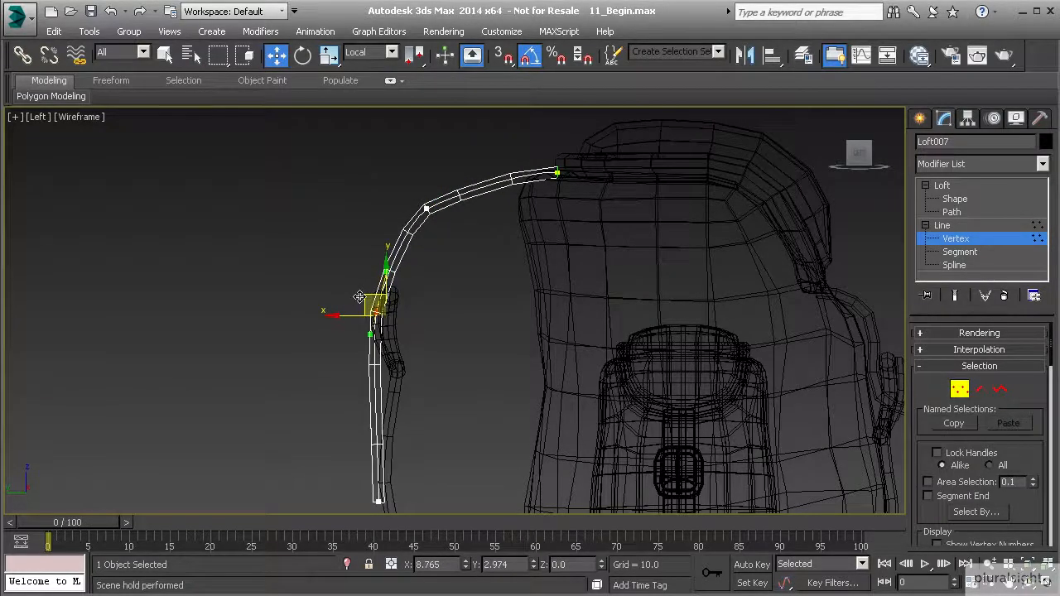
drag(399, 180, 452, 227)
drag(414, 189, 500, 192)
Adjust the Bezier handle of the upper strap path's end vertex where the strap meets the backpack
click(557, 172)
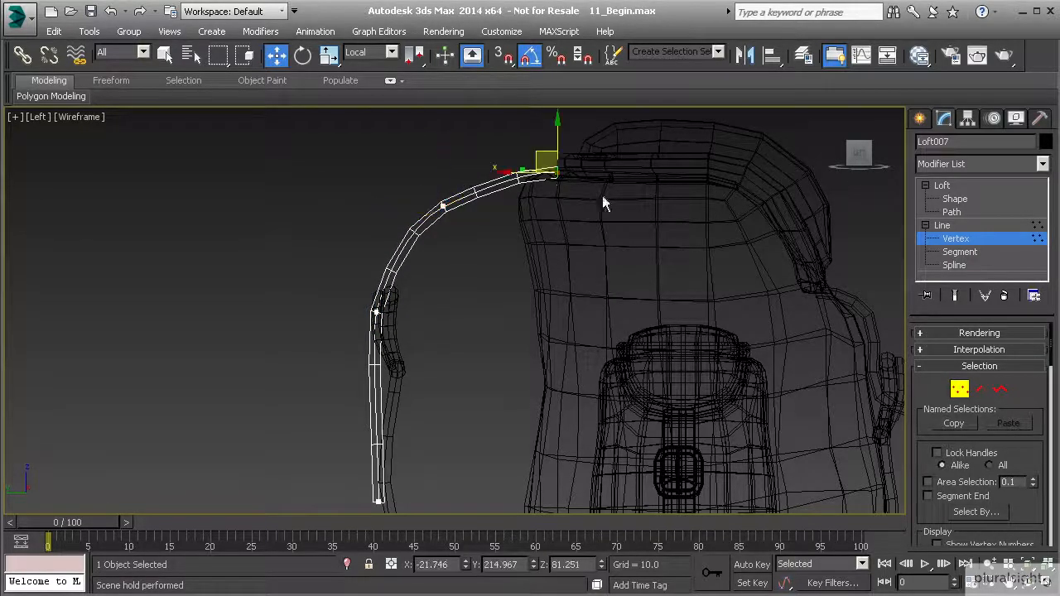
scroll(527, 179, up, 6)
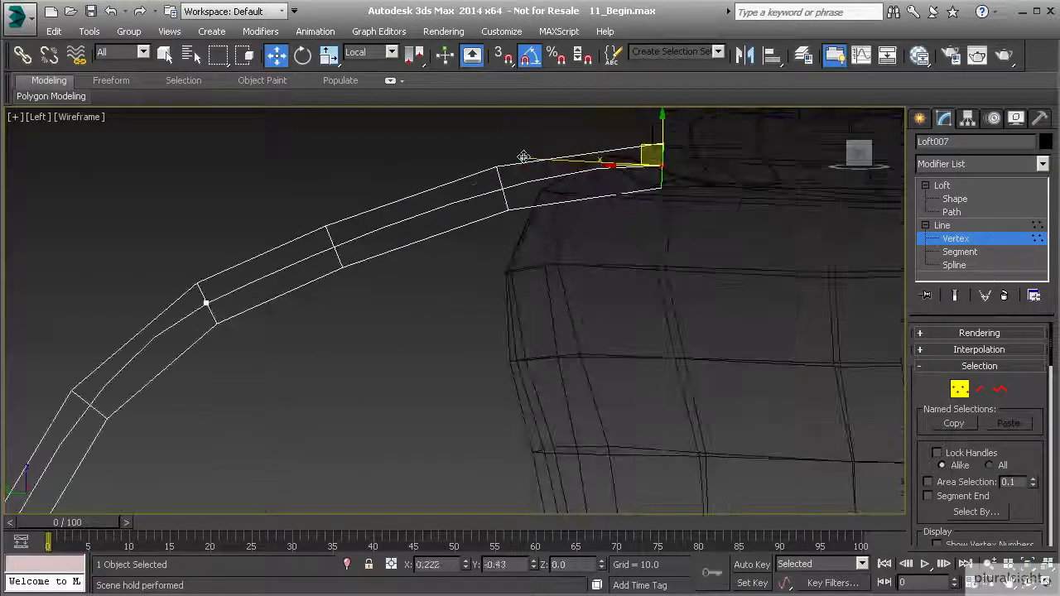
scroll(467, 243, down, 7)
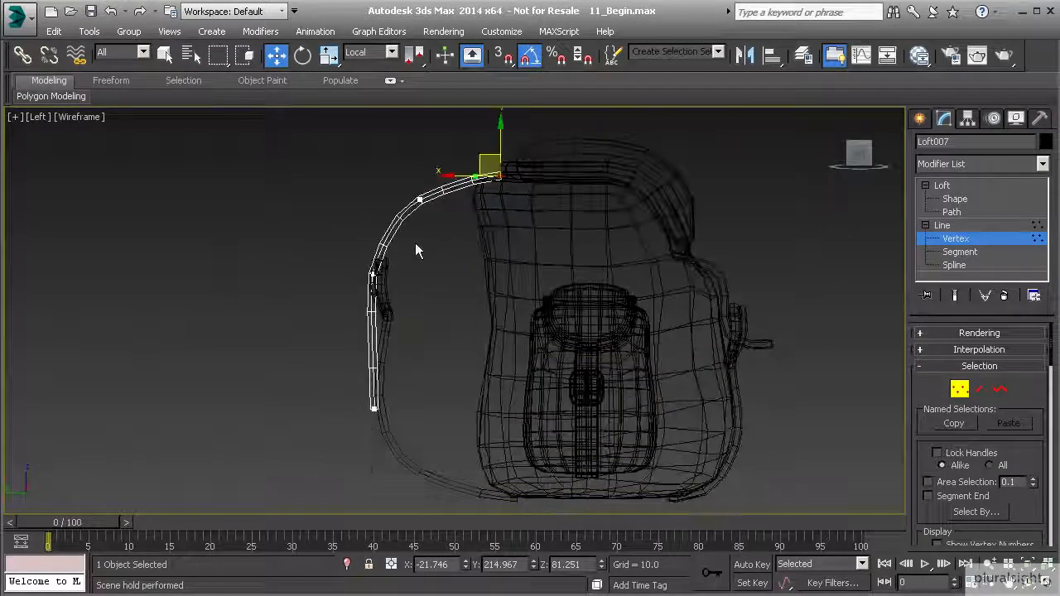
middle_drag(409, 290, 419, 242)
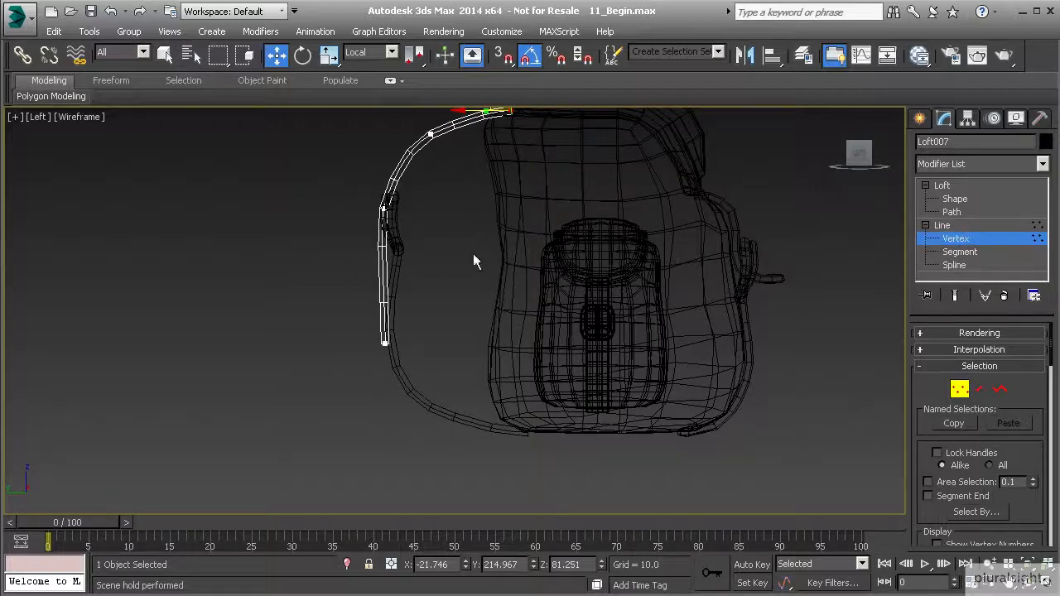
In the lower strap path, lower the top end vertex and move the bottom bend vertex down toward the backpack's base
click(954, 238)
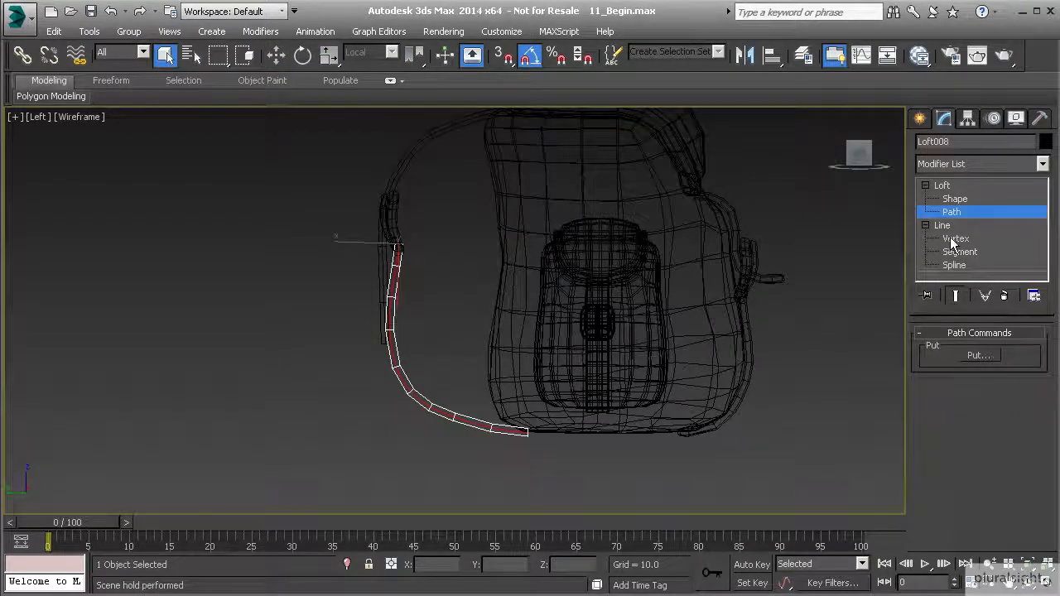
click(952, 238)
scroll(367, 256, up, 6)
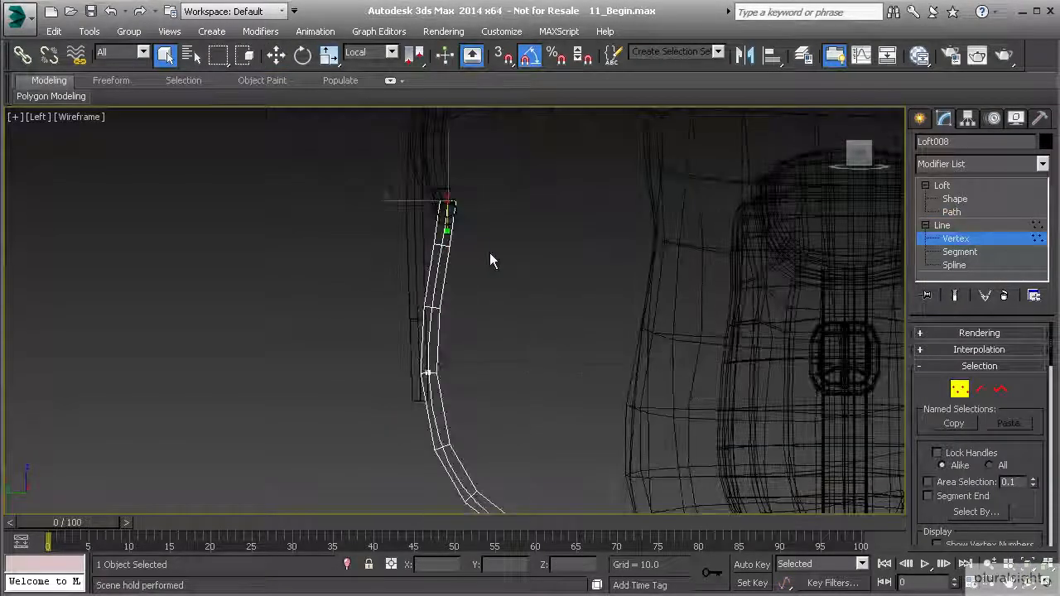
scroll(475, 244, down, 3)
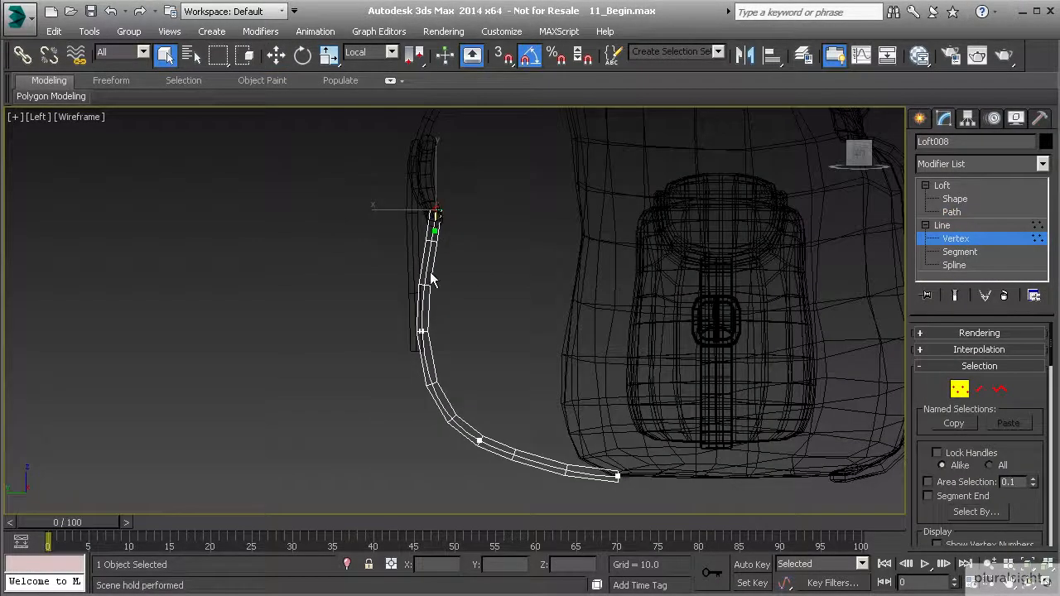
key(w)
drag(424, 201, 429, 267)
drag(404, 315, 482, 450)
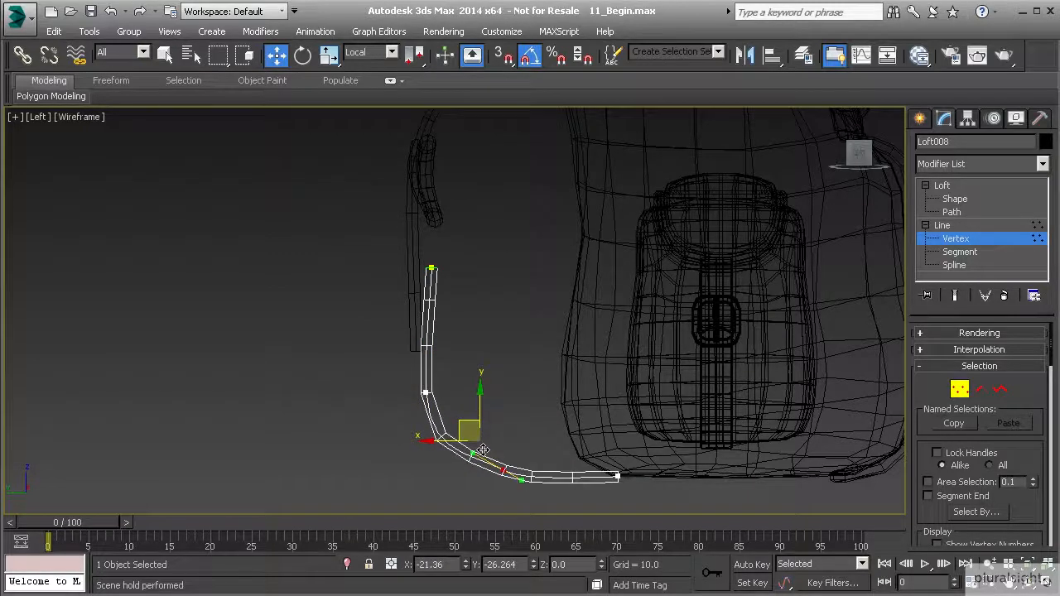
Refine the lower strap path's second vertex and top end vertex to smooth the strap's vertical section
click(426, 390)
drag(427, 387, 427, 379)
mouse_move(411, 261)
mouse_down()
mouse_move(450, 284)
mouse_move(425, 264)
mouse_move(426, 280)
mouse_move(421, 272)
mouse_up()
mouse_move(421, 383)
mouse_down()
mouse_move(461, 411)
mouse_move(414, 370)
mouse_move(412, 388)
mouse_up()
Adjust the lower strap path's bottom bend vertex and the vertex above it to round the strap's lower curve
scroll(432, 369, up, 3)
middle_drag(471, 444, 442, 379)
scroll(442, 379, down, 2)
click(494, 444)
drag(475, 434, 431, 405)
click(421, 359)
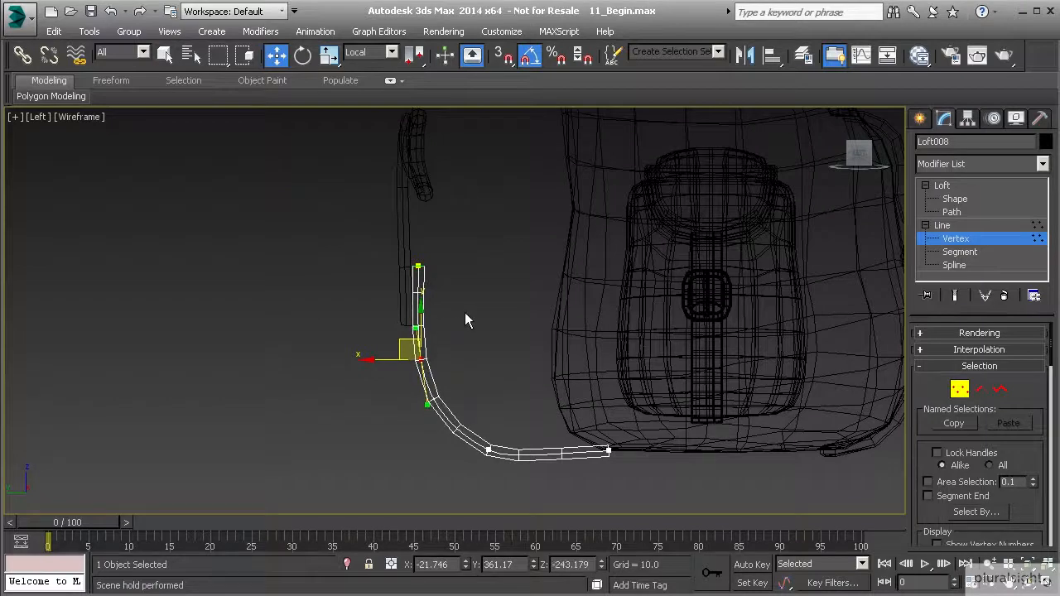
Leave vertex editing, select the two buckle pieces and move them down onto the lower strap's top end
click(442, 182)
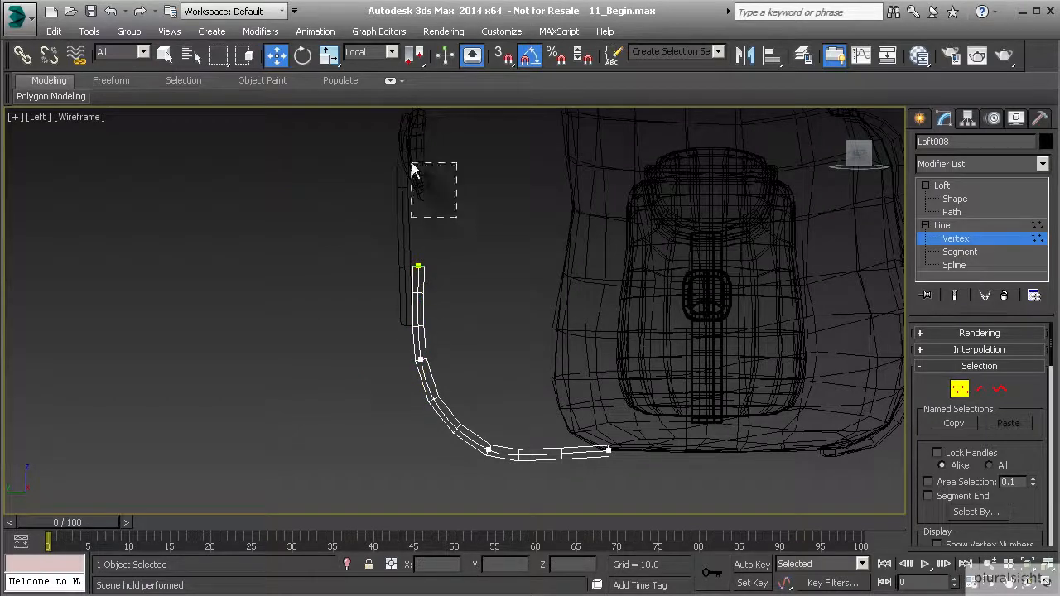
click(956, 239)
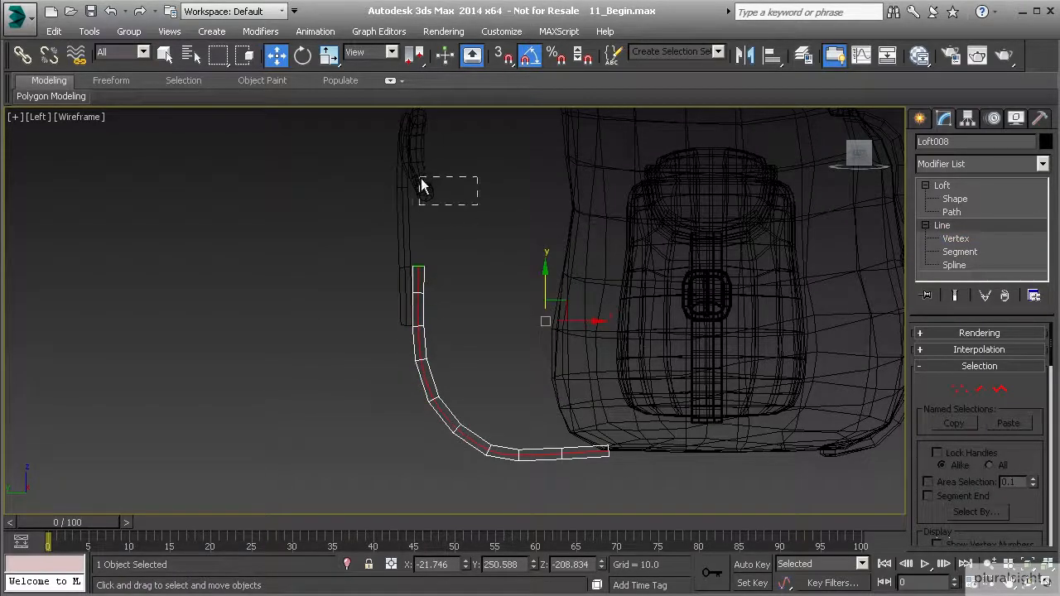
drag(419, 177, 417, 175)
drag(427, 131, 422, 212)
middle_drag(421, 212, 422, 250)
click(454, 226)
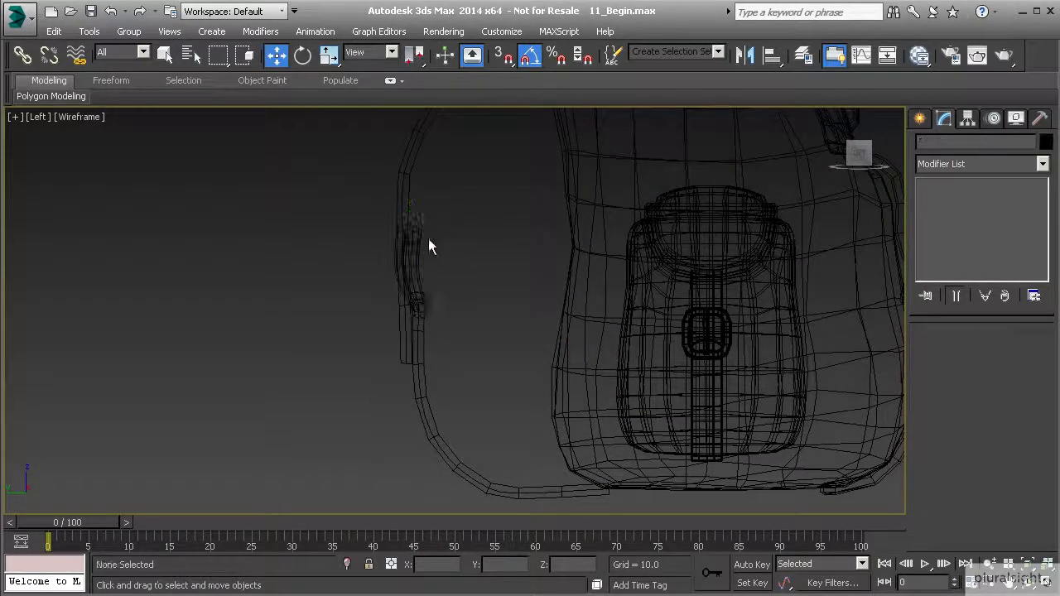
Move the bottom end vertex of the upper strap path up and slightly outward
click(404, 193)
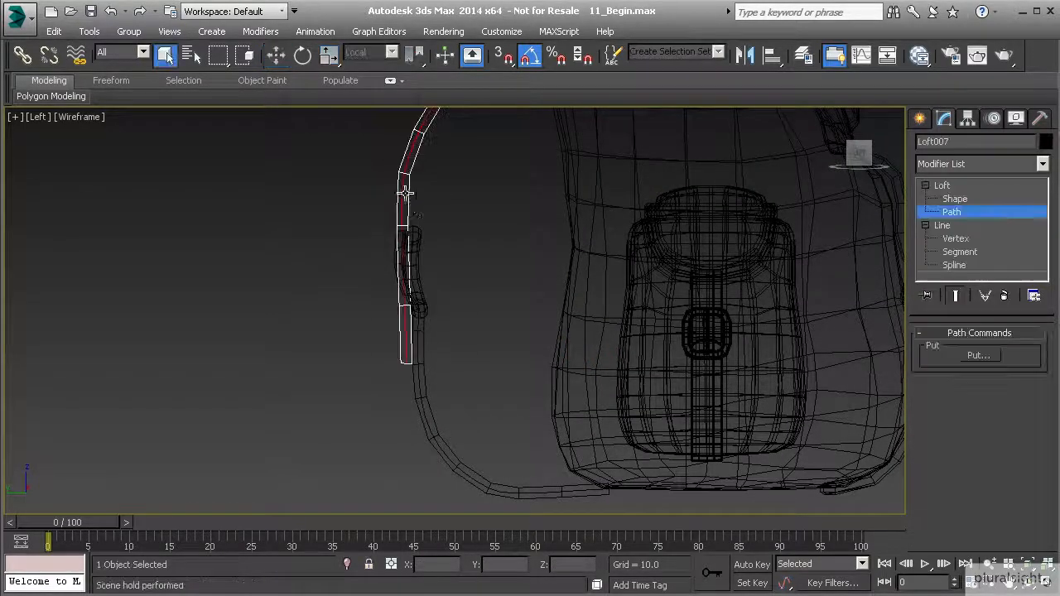
click(957, 239)
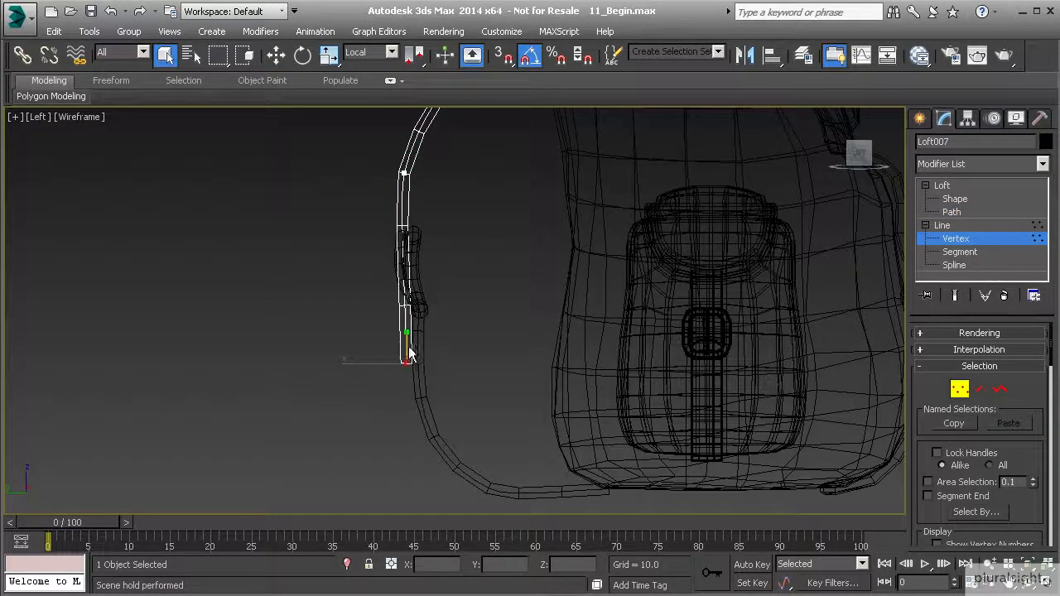
key(w)
drag(396, 348, 385, 323)
Move the upper strap path's vertex above the buckle down and inward, and lengthen its Bezier handle to angle the strap through the buckle
drag(384, 164, 430, 189)
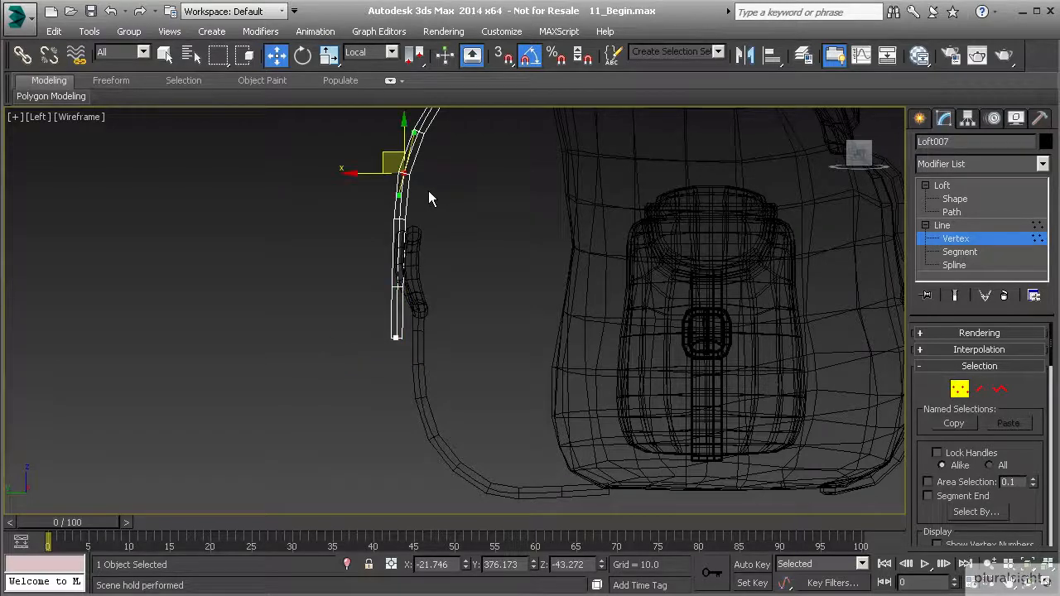
drag(389, 153, 415, 204)
middle_drag(426, 191, 403, 286)
middle_drag(405, 339, 412, 246)
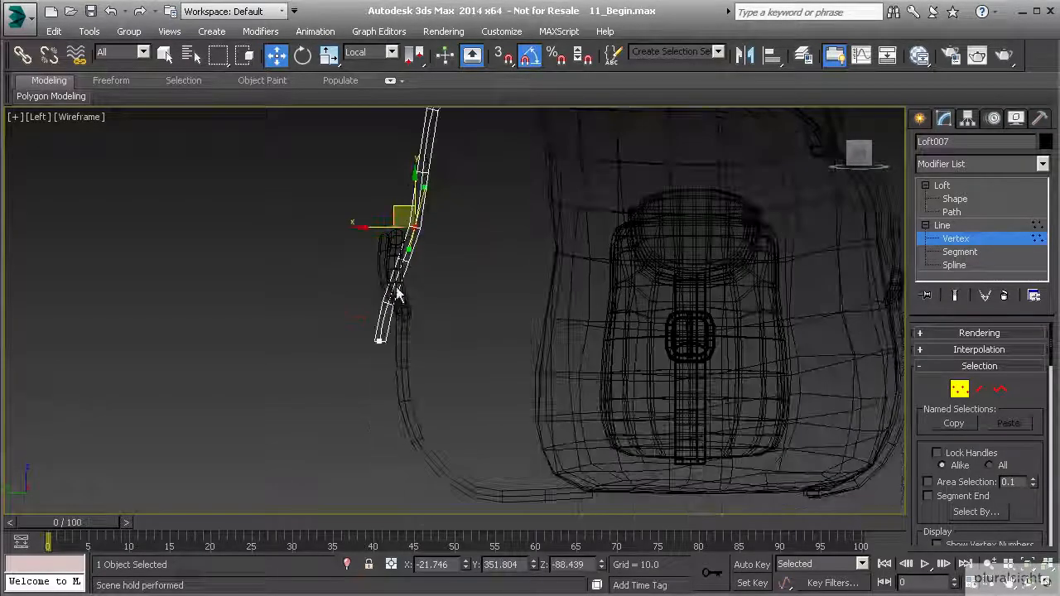
scroll(378, 331, up, 2)
drag(419, 215, 406, 219)
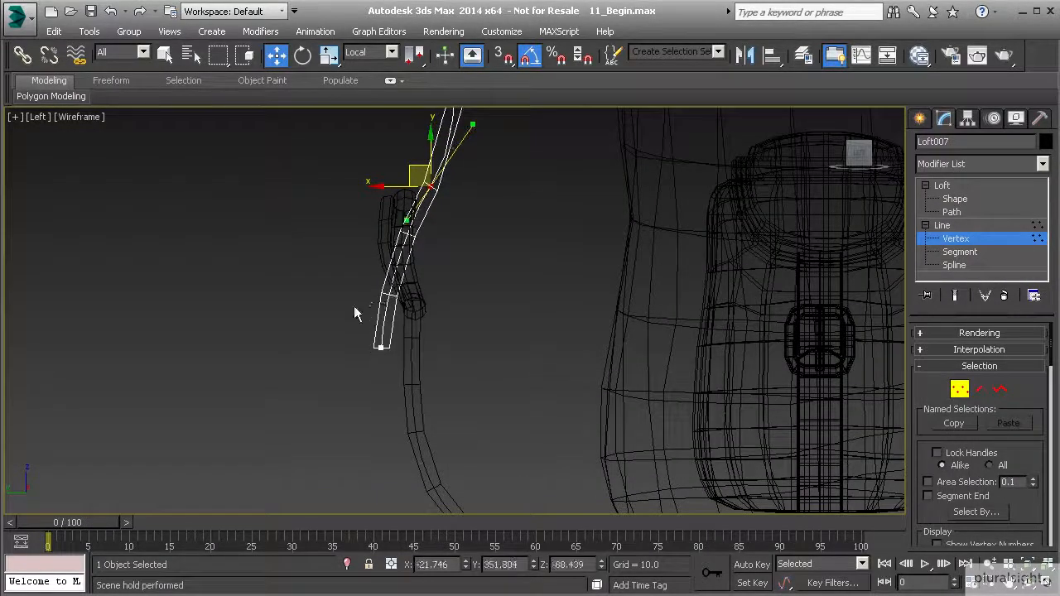
Move the upper strap path's bottom end vertex down and outward, checking the fit through the buckle in a shaded Perspective view
click(381, 348)
mouse_move(371, 328)
mouse_down()
mouse_move(355, 334)
mouse_move(356, 365)
mouse_up()
key(p)
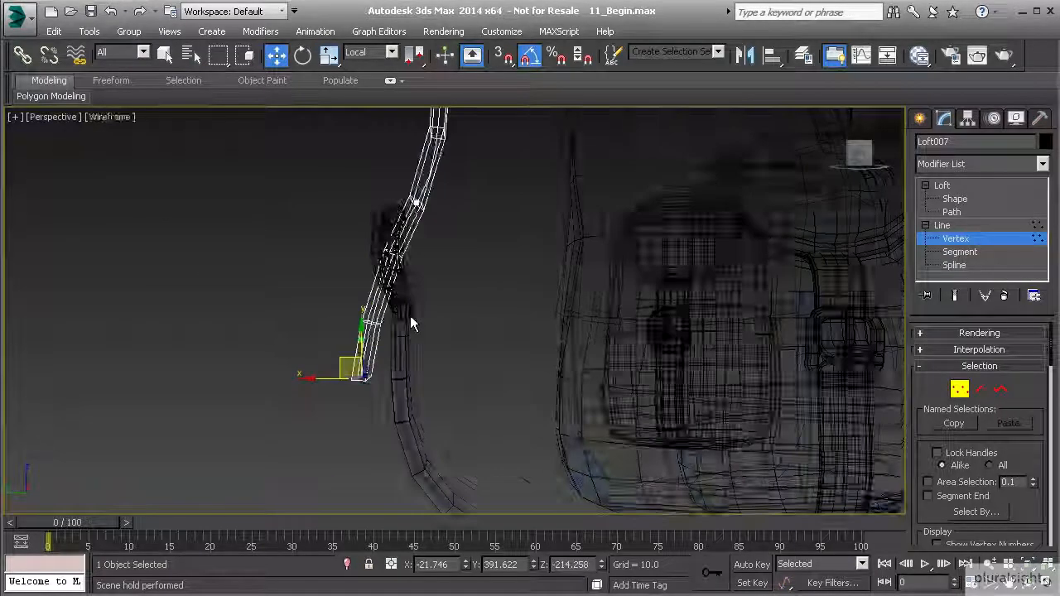
key(F3)
scroll(409, 314, down, 3)
scroll(483, 288, up, 4)
alt+middle_drag(396, 294, 461, 263)
Leave the path's vertex editing and set the upper strap loft's Path Steps to 3
click(963, 240)
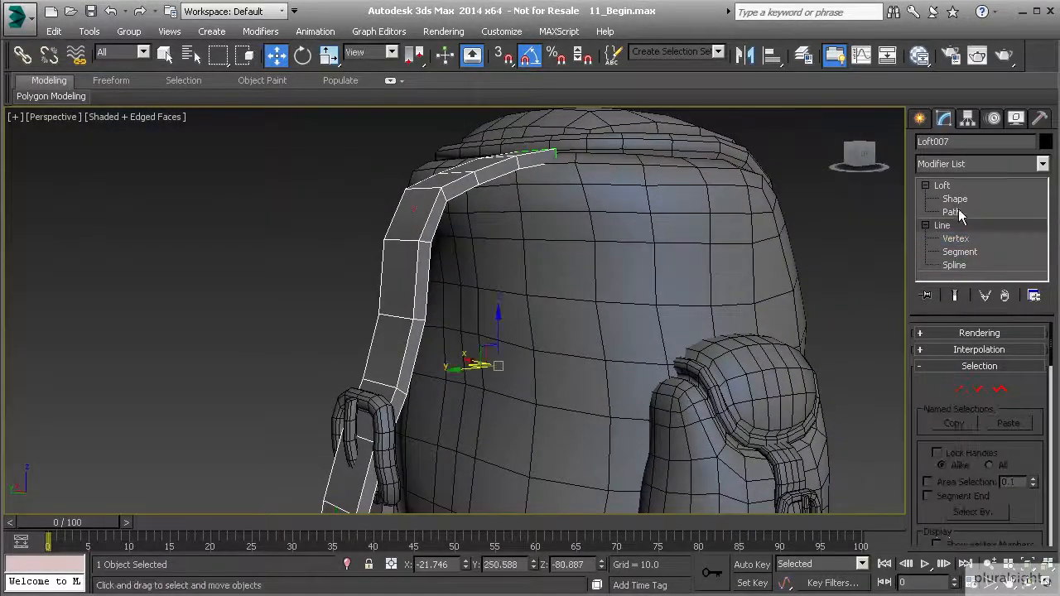
click(958, 211)
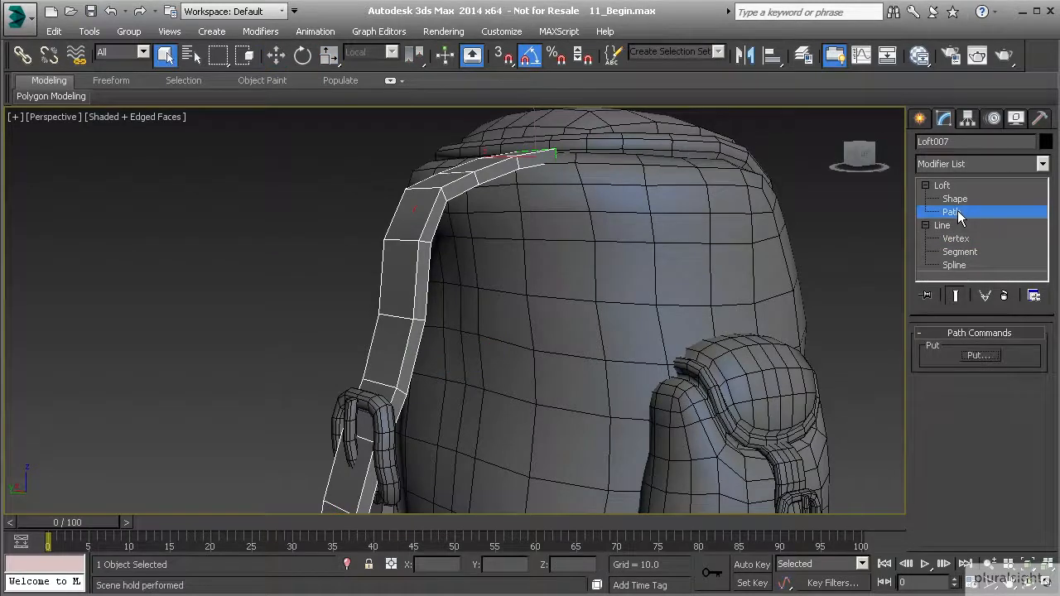
click(947, 187)
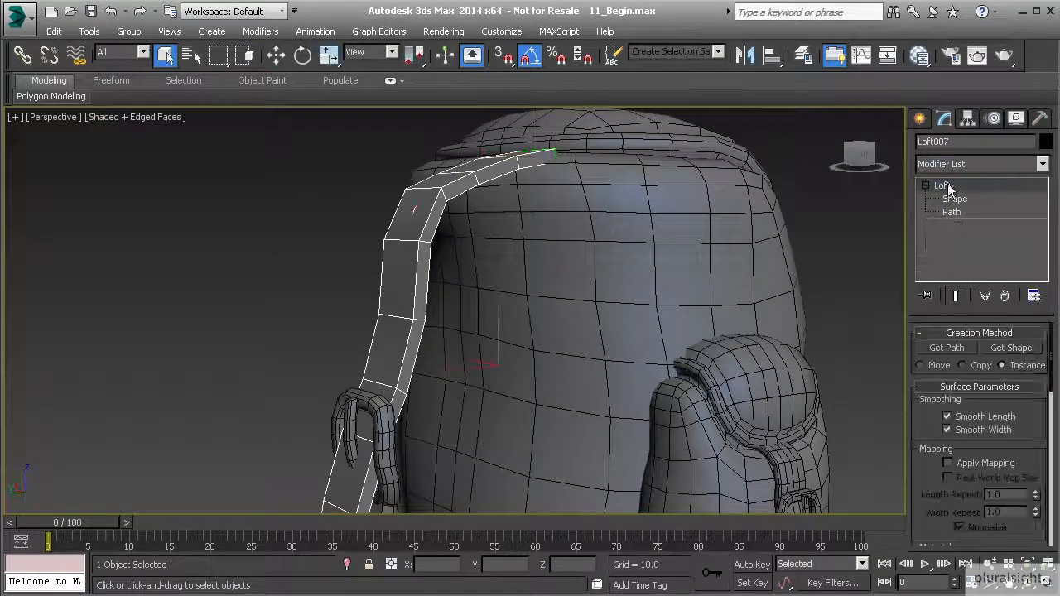
drag(928, 423, 934, 376)
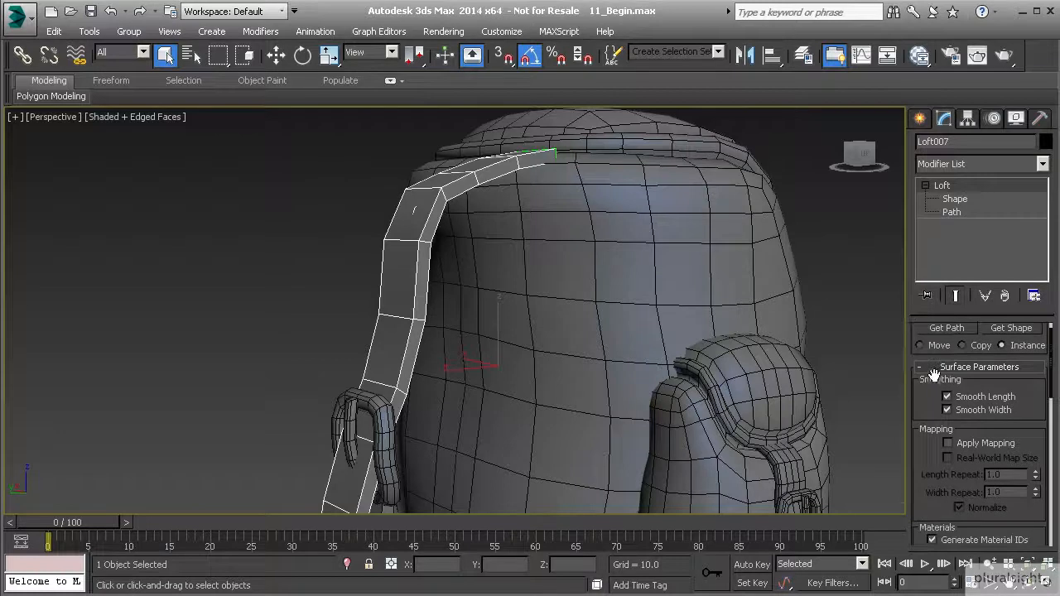
click(936, 367)
scroll(925, 421, down, 5)
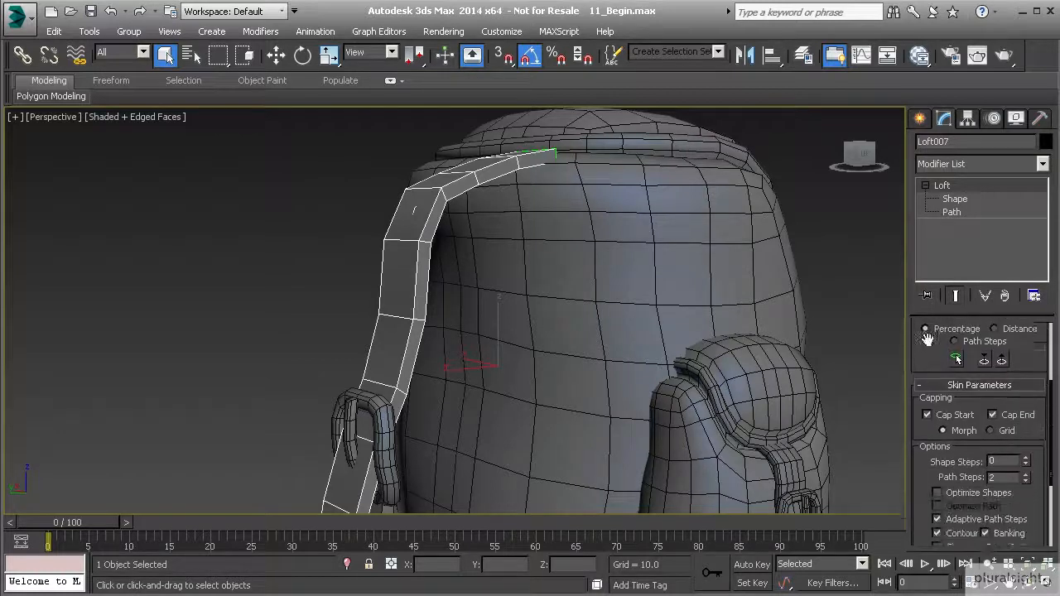
scroll(969, 423, down, 5)
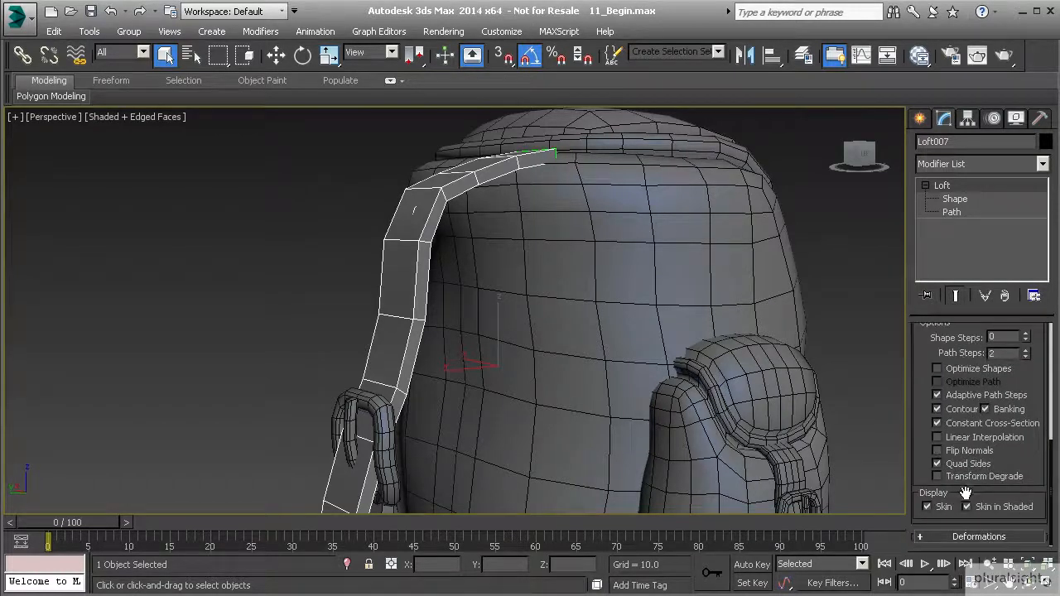
scroll(967, 493, up, 5)
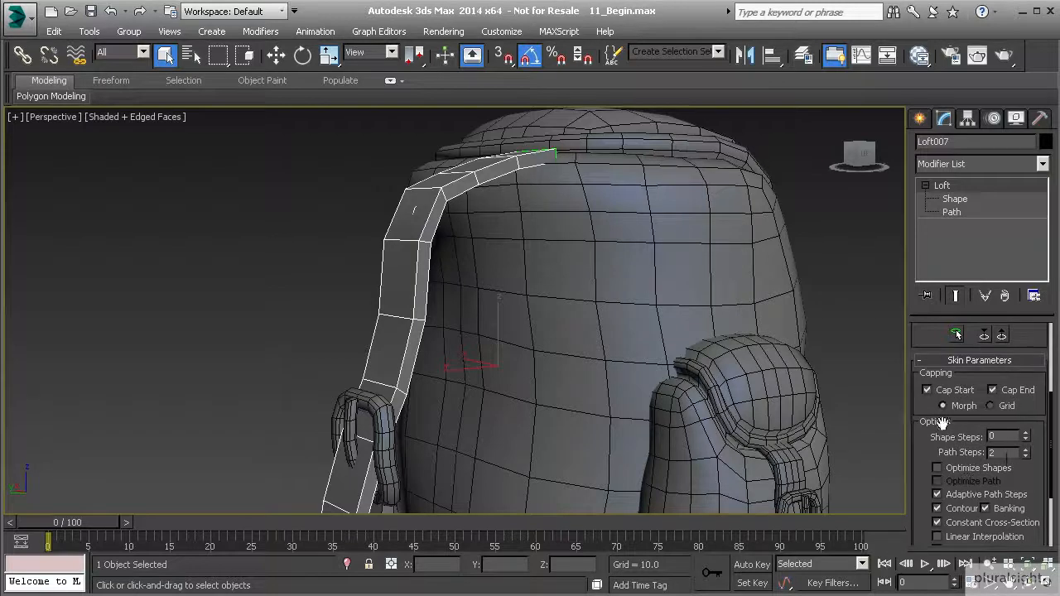
click(1026, 448)
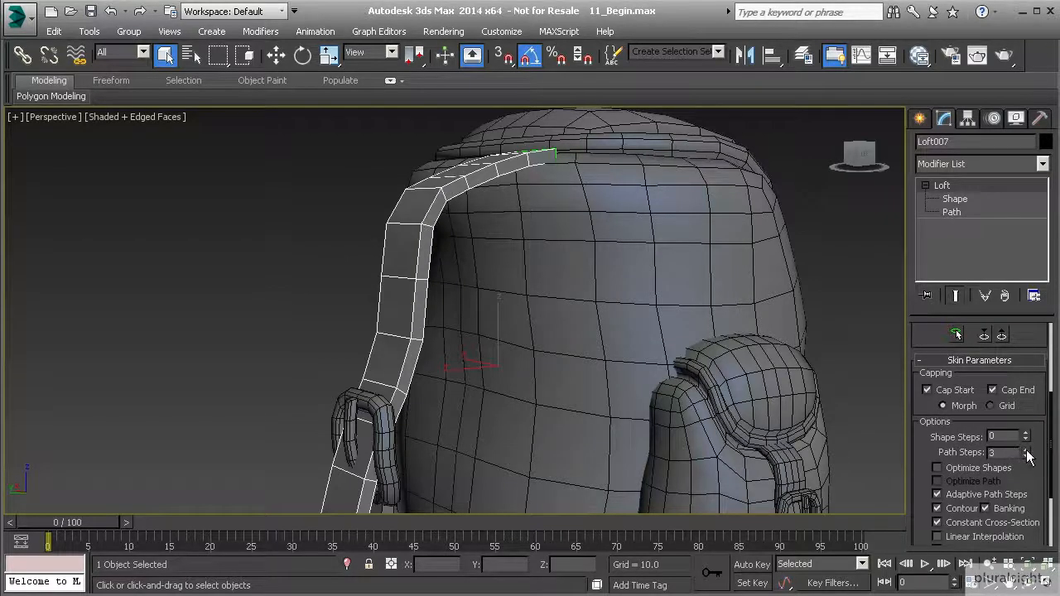
click(1026, 447)
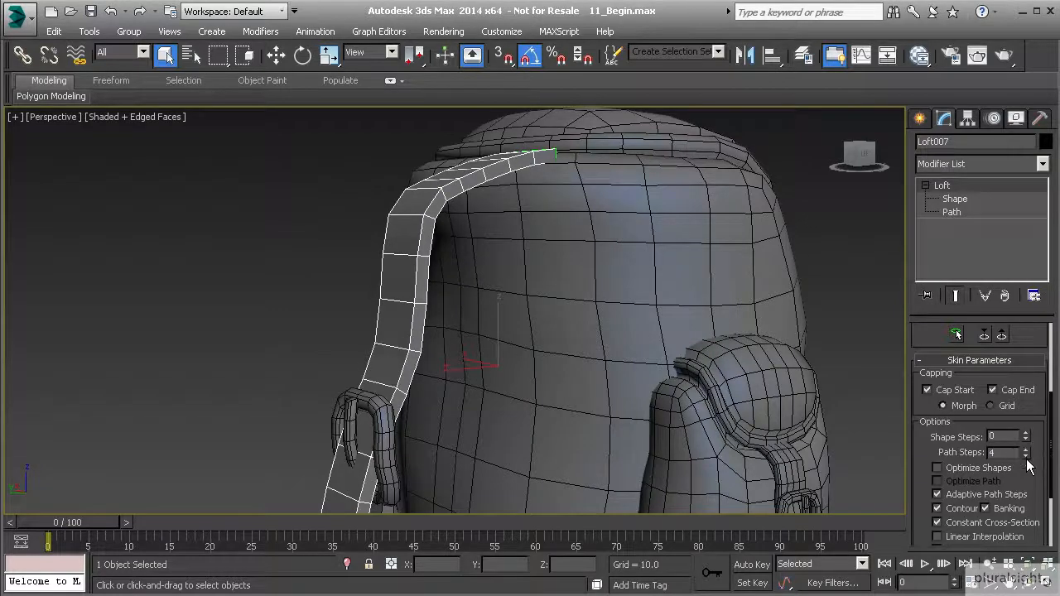
click(1026, 456)
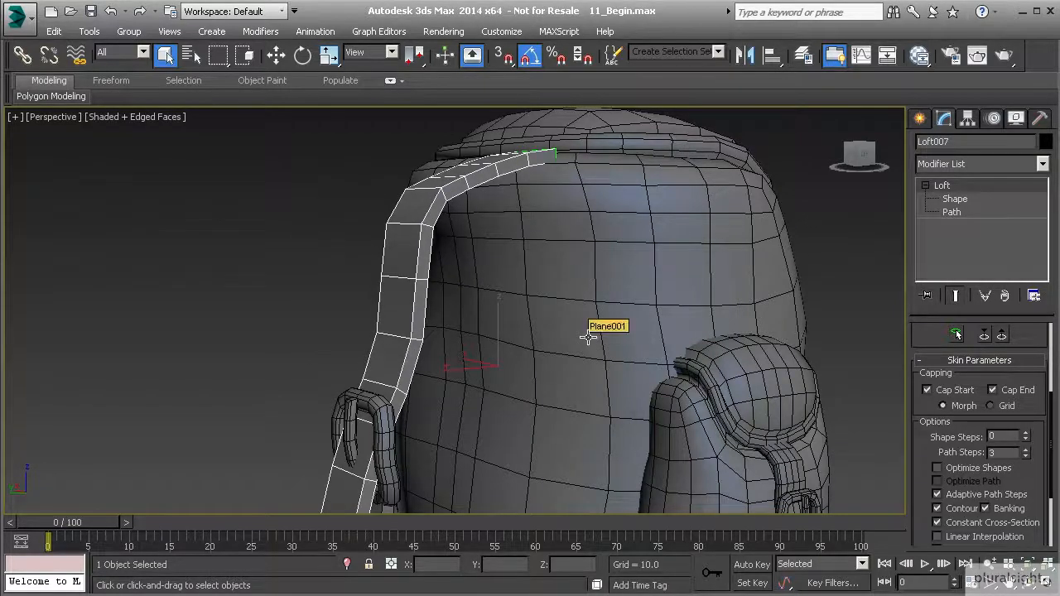
In a wireframe Left view, rotate the Bezier handles of the upper strap path's shoulder vertex and the vertex above the buckle to smooth the curve
key(l)
middle_drag(469, 207, 462, 307)
key(1)
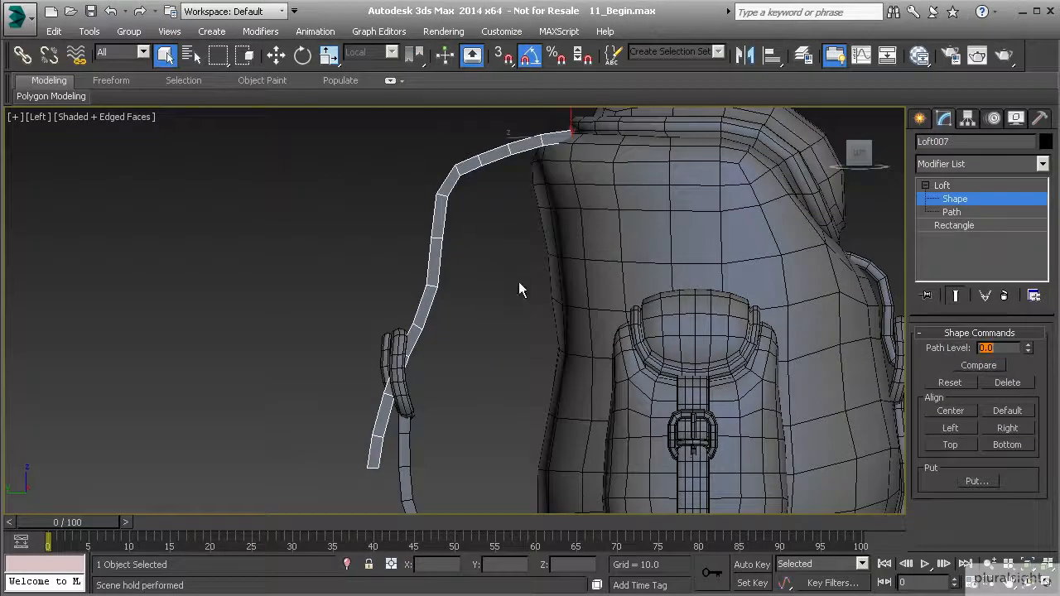
click(952, 212)
click(955, 239)
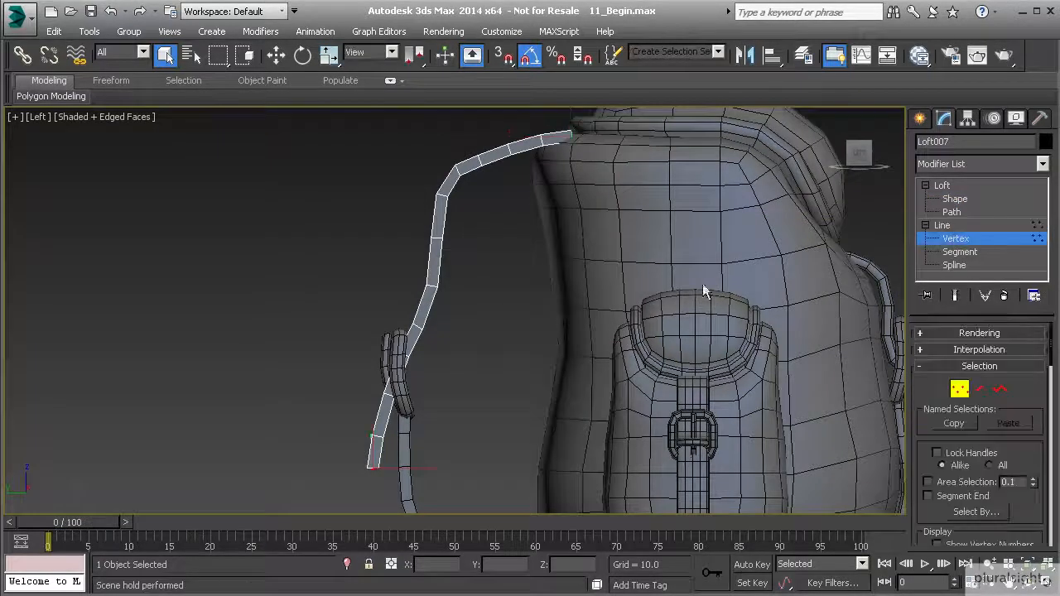
key(F3)
middle_drag(453, 161, 473, 196)
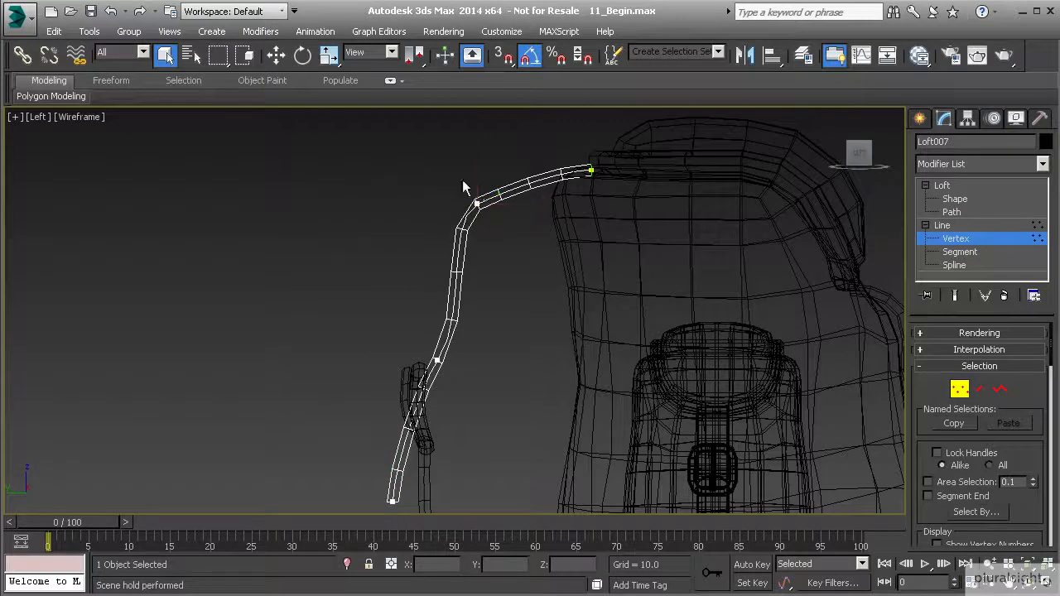
key(w)
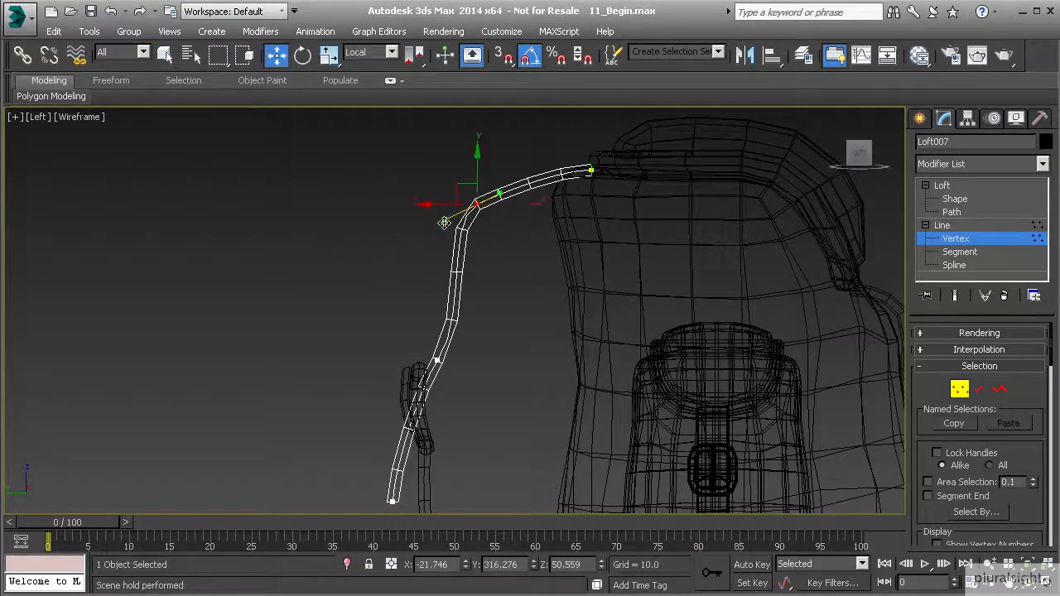
drag(444, 220, 444, 259)
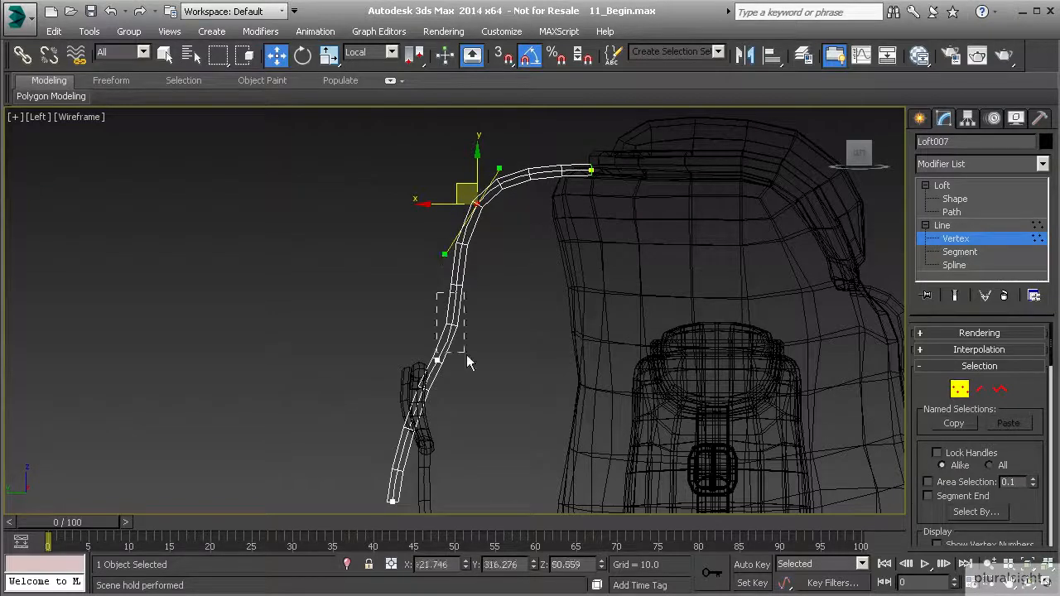
click(436, 361)
drag(466, 317, 443, 310)
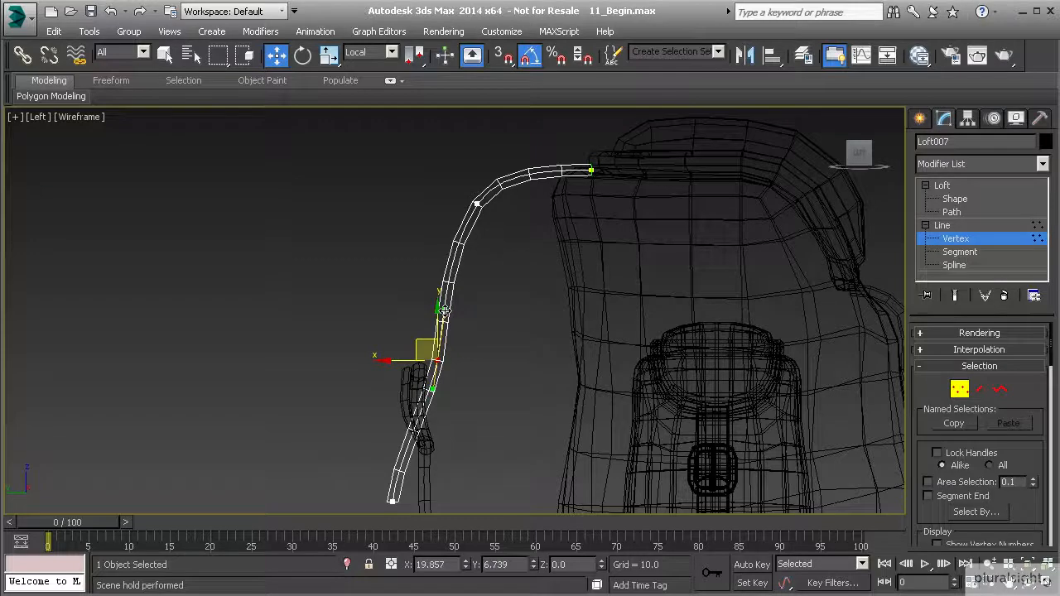
Move the upper strap path's bottom end vertex inward and down, and swing its Bezier handle outward so the loose end hangs vertically
middle_drag(424, 423, 410, 376)
drag(353, 394, 403, 485)
scroll(379, 412, up, 6)
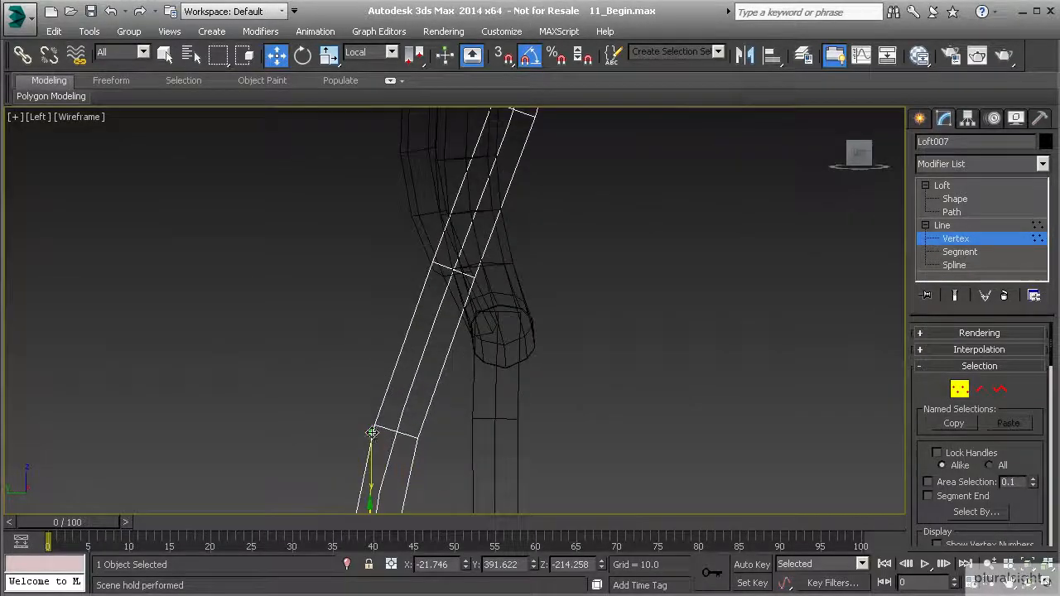
scroll(367, 360, down, 3)
middle_drag(464, 316, 390, 333)
scroll(398, 379, down, 2)
drag(319, 395, 346, 388)
middle_drag(344, 395, 345, 343)
scroll(345, 342, up, 3)
drag(369, 314, 326, 268)
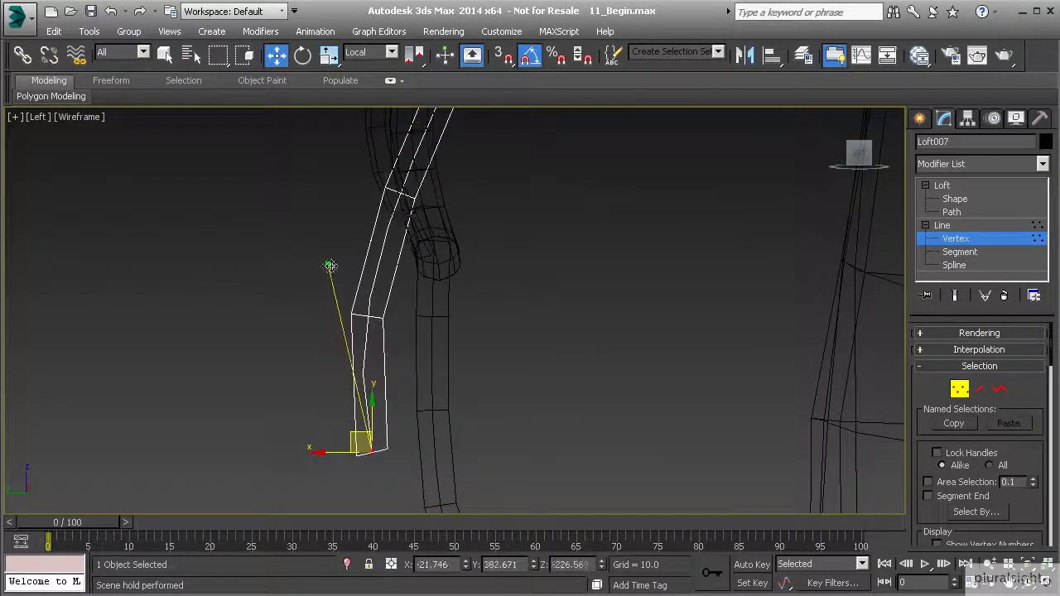
Leave vertex editing, deselect the strap and inspect its shape and buckle fit from several angles in a shaded Perspective view
middle_drag(436, 265, 447, 340)
scroll(447, 340, down, 2)
middle_drag(679, 268, 620, 355)
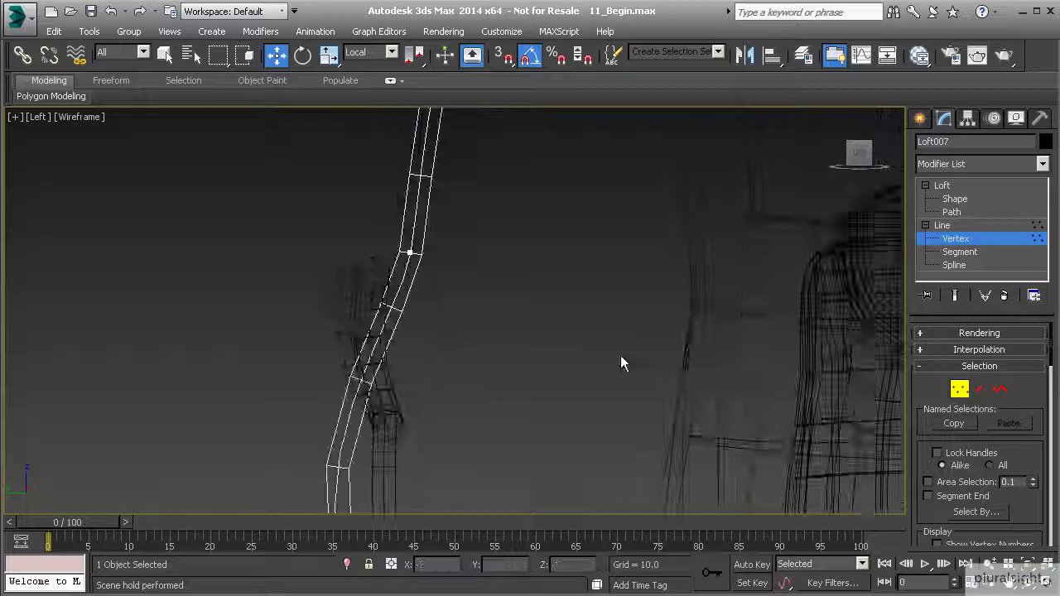
click(963, 238)
click(547, 329)
scroll(542, 333, down, 5)
mouse_move(542, 334)
middle_down()
mouse_move(479, 343)
mouse_move(598, 347)
mouse_move(501, 382)
mouse_move(534, 337)
mouse_move(532, 374)
mouse_move(490, 240)
mouse_move(572, 355)
mouse_move(556, 318)
mouse_move(587, 422)
mouse_move(493, 277)
mouse_move(501, 295)
mouse_move(422, 248)
middle_up()
key(F3)
scroll(481, 342, up, 2)
scroll(489, 343, down, 2)
key(p)
scroll(489, 353, down, 3)
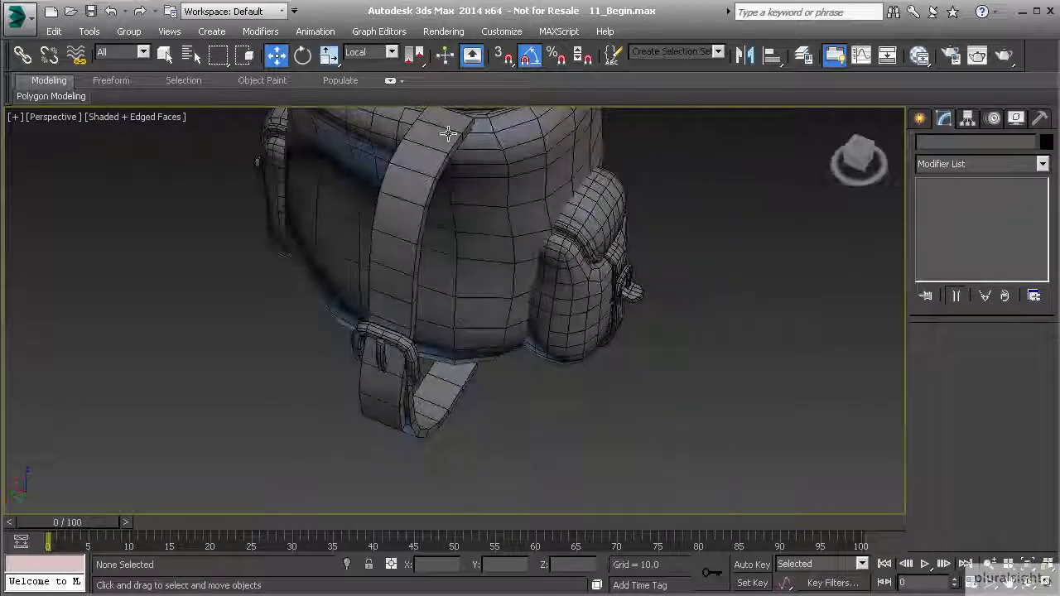
alt+middle_drag(447, 386, 569, 356)
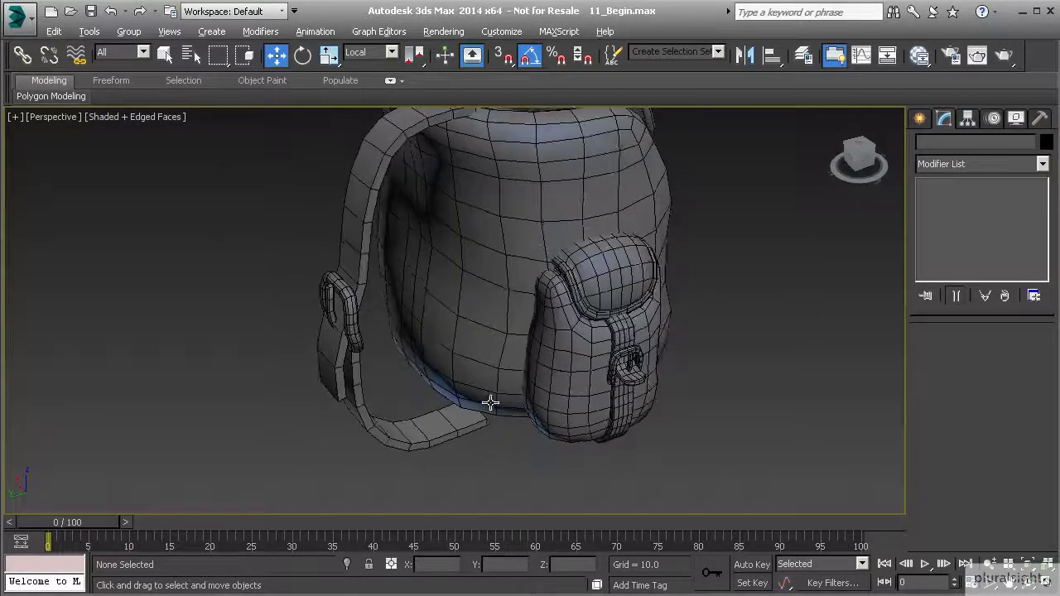
alt+middle_drag(492, 403, 448, 367)
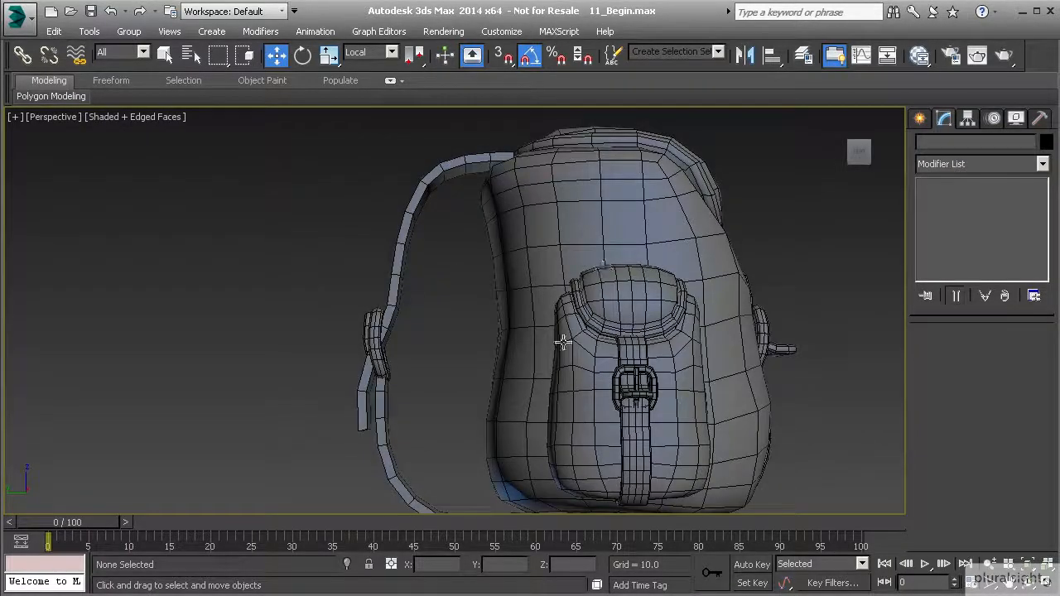
Select the lower strap loft and move its path's end vertex into the underside of the backpack
middle_drag(507, 489, 539, 249)
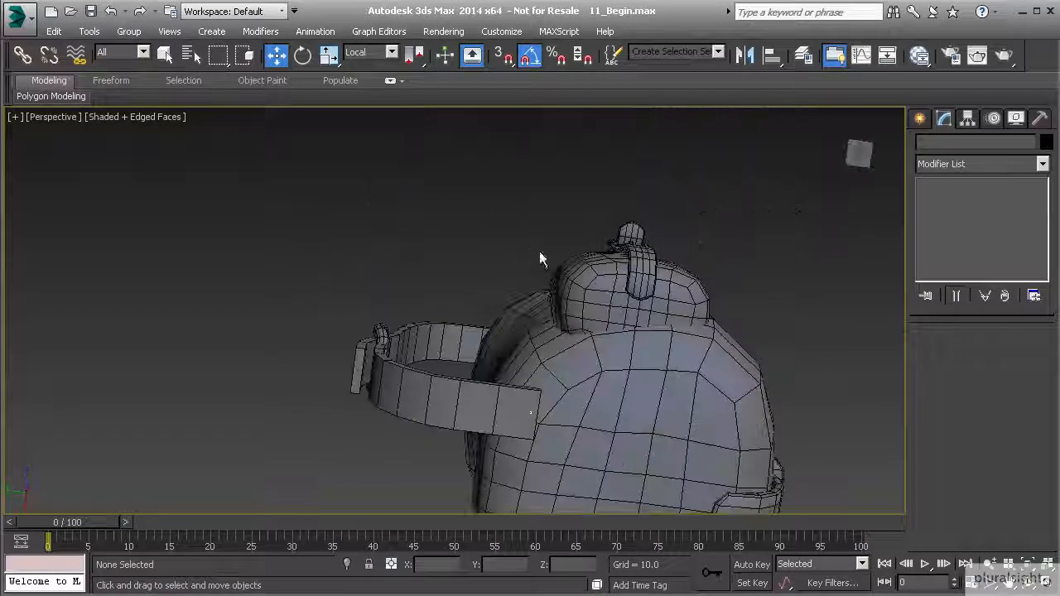
click(531, 410)
middle_drag(516, 417, 491, 361)
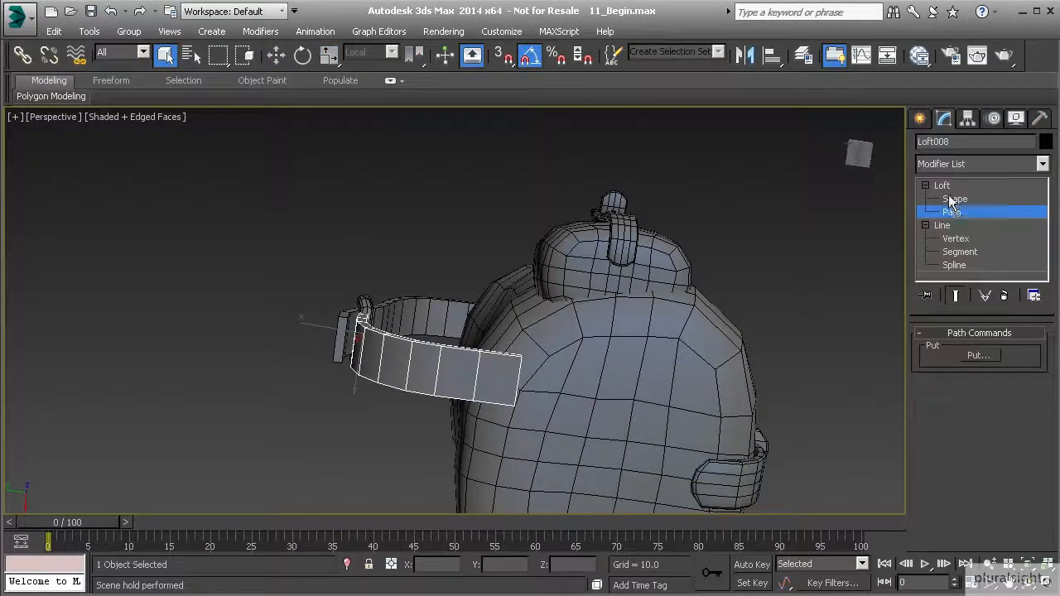
click(948, 239)
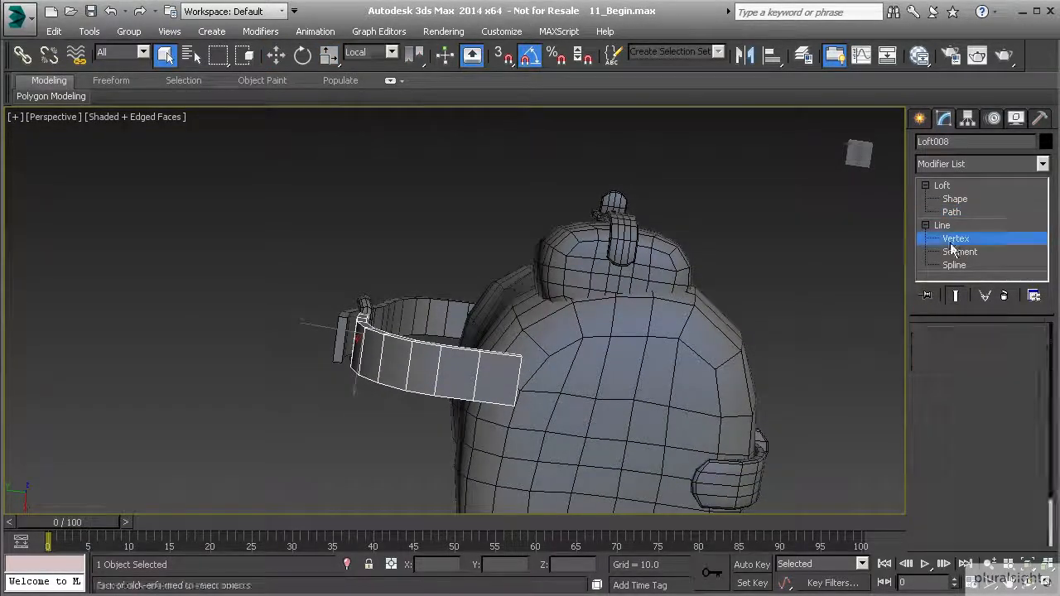
alt+middle_drag(511, 373, 563, 386)
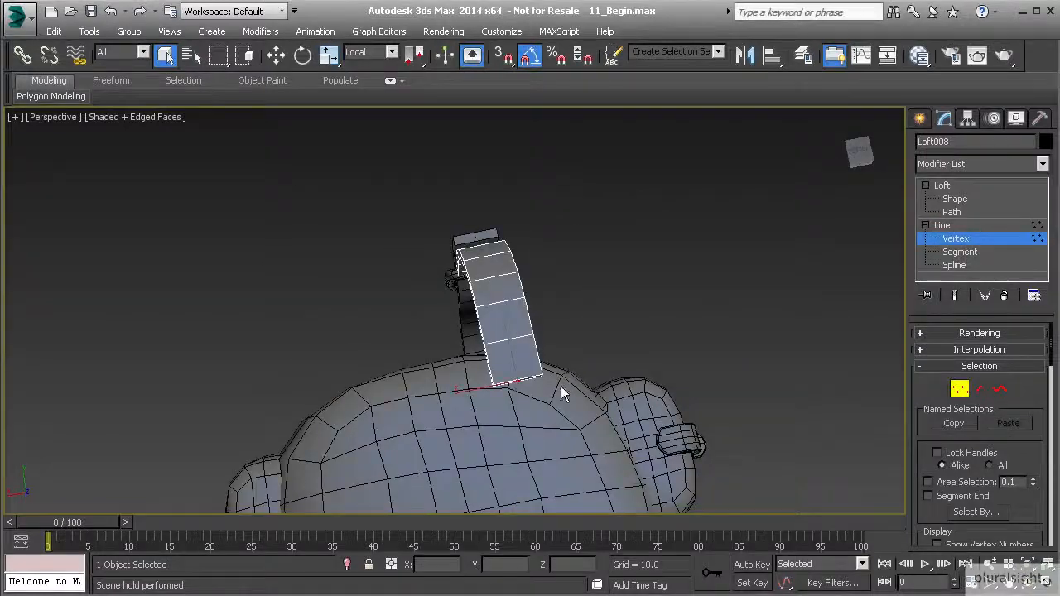
key(w)
drag(511, 356, 516, 378)
mouse_move(516, 378)
alt+middle_down()
mouse_move(482, 454)
mouse_move(532, 395)
mouse_move(544, 426)
mouse_move(516, 395)
alt+middle_up()
drag(523, 374, 524, 361)
alt+middle_drag(523, 361, 491, 363)
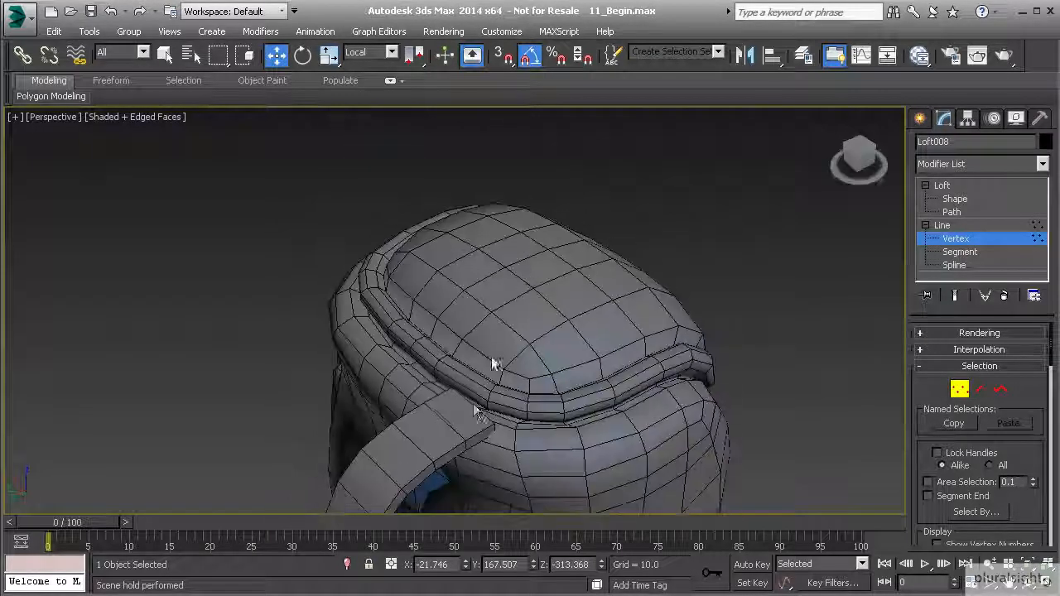
Switch to the upper strap loft and move its path's top end vertex inward and down into the top of the backpack
click(960, 239)
key(q)
click(465, 423)
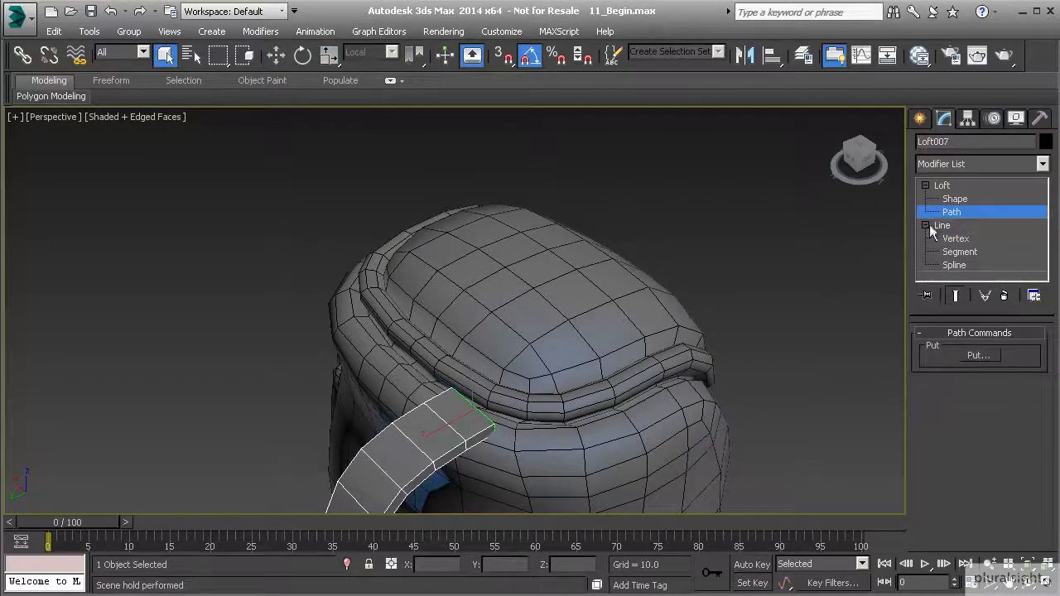
click(953, 239)
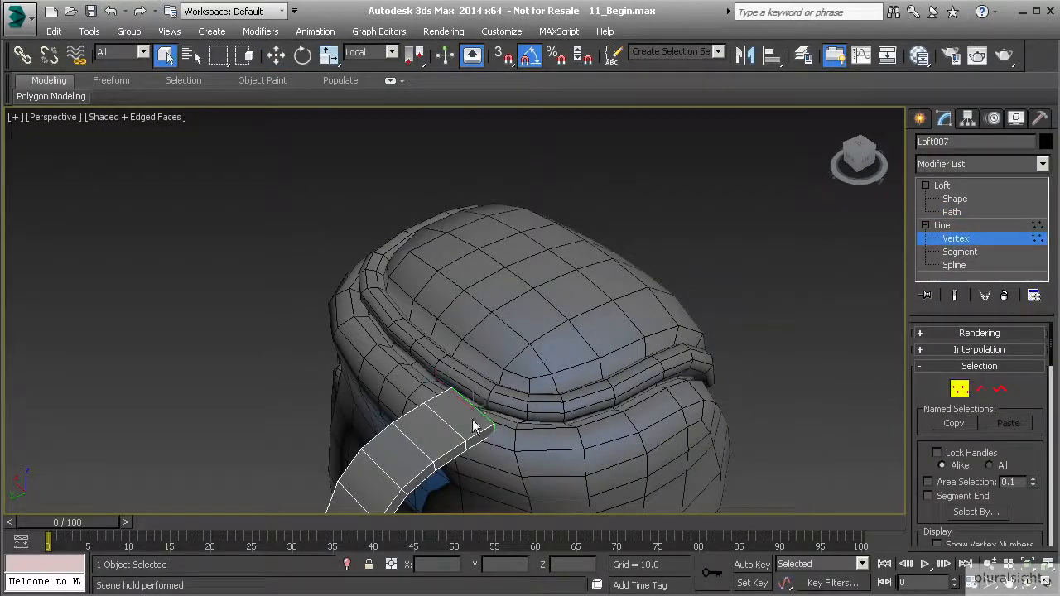
key(w)
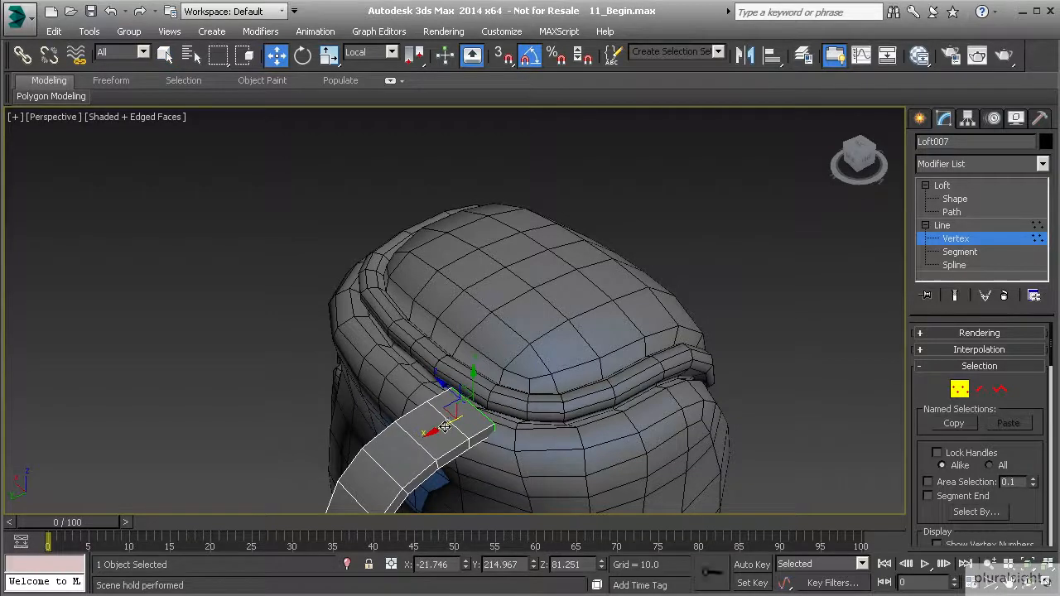
alt+middle_drag(500, 432, 423, 359)
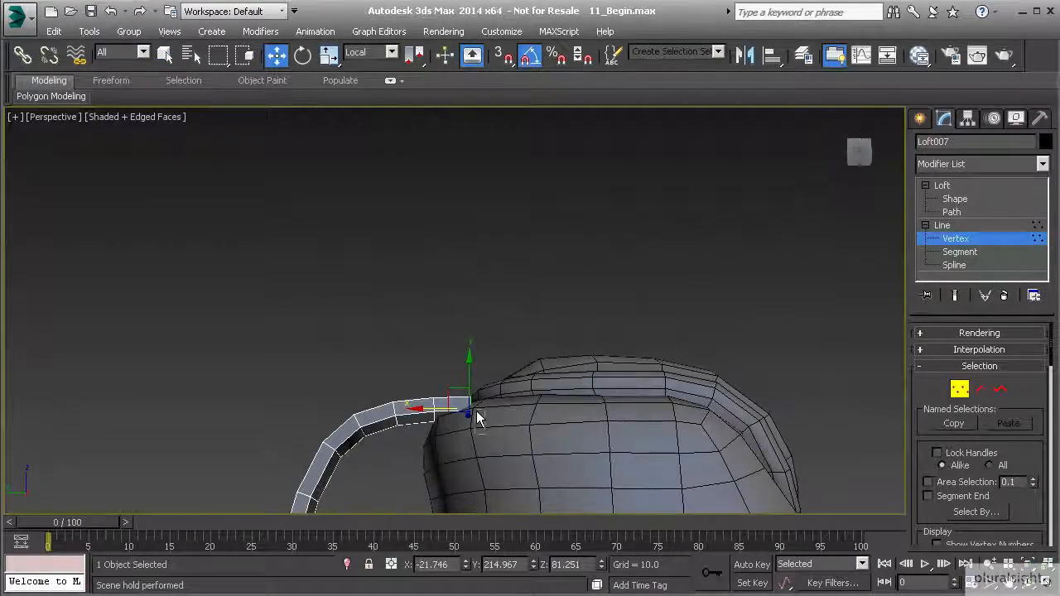
drag(438, 410, 449, 410)
alt+middle_drag(450, 410, 480, 473)
drag(482, 377, 481, 383)
alt+middle_drag(481, 383, 452, 369)
Raise the Bezier handle of the upper strap path's top end vertex in wireframe, check the result shaded, and leave vertex editing
scroll(452, 369, up, 4)
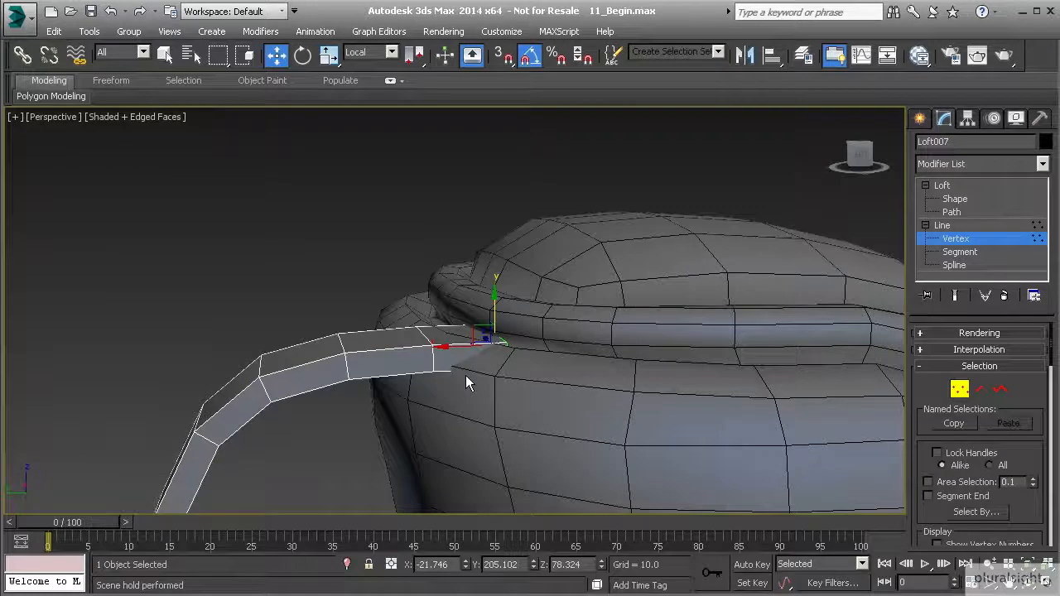
key(F3)
drag(415, 344, 415, 323)
key(F3)
alt+middle_drag(418, 328, 460, 310)
click(948, 240)
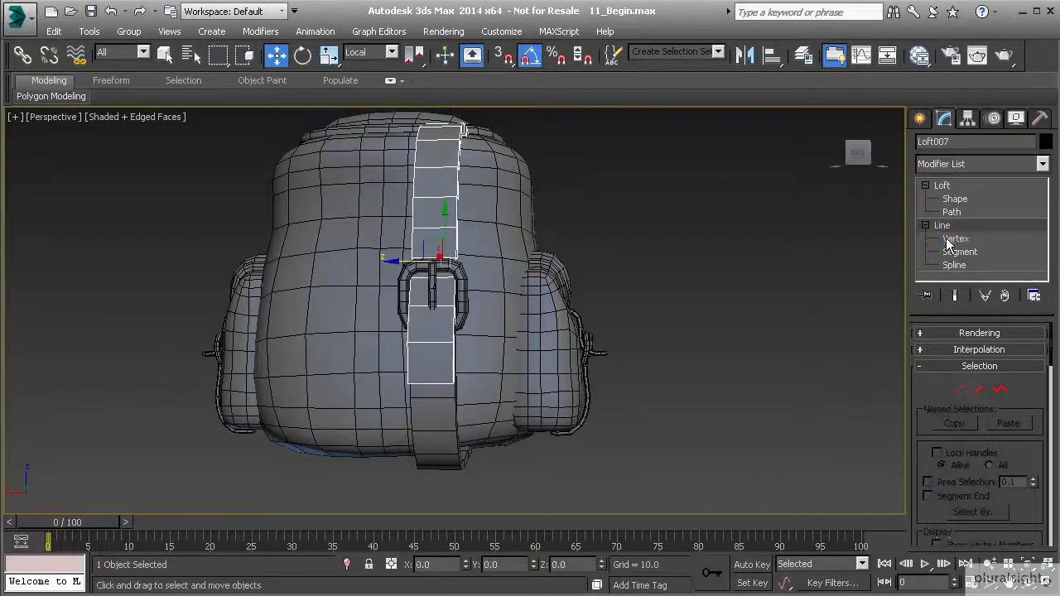
Collapse the upper strap's expanded stack entries and add an Edit Poly modifier above its loft
click(925, 186)
click(925, 199)
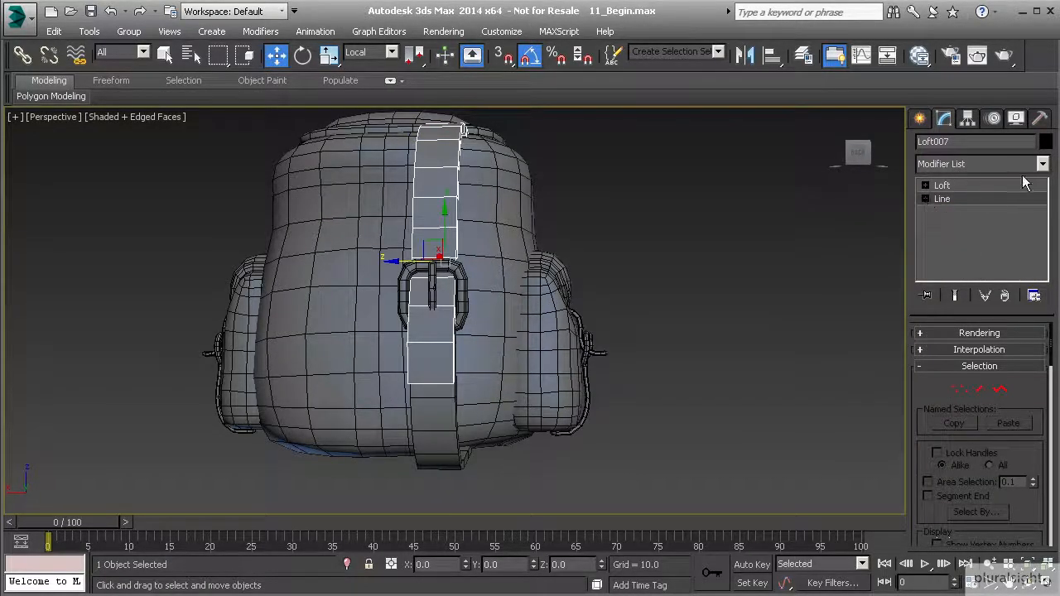
click(1041, 164)
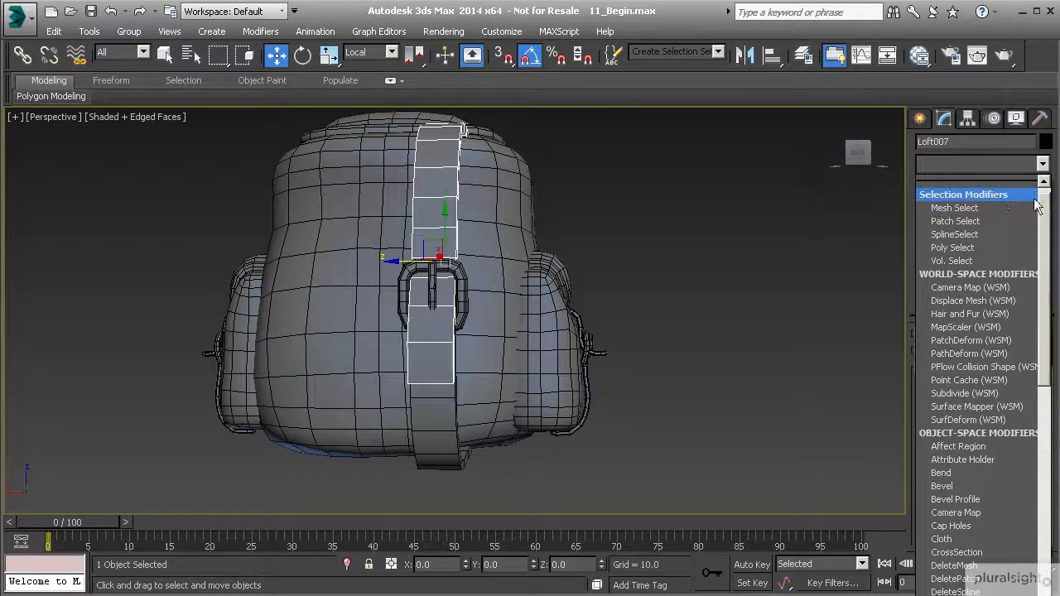
click(991, 185)
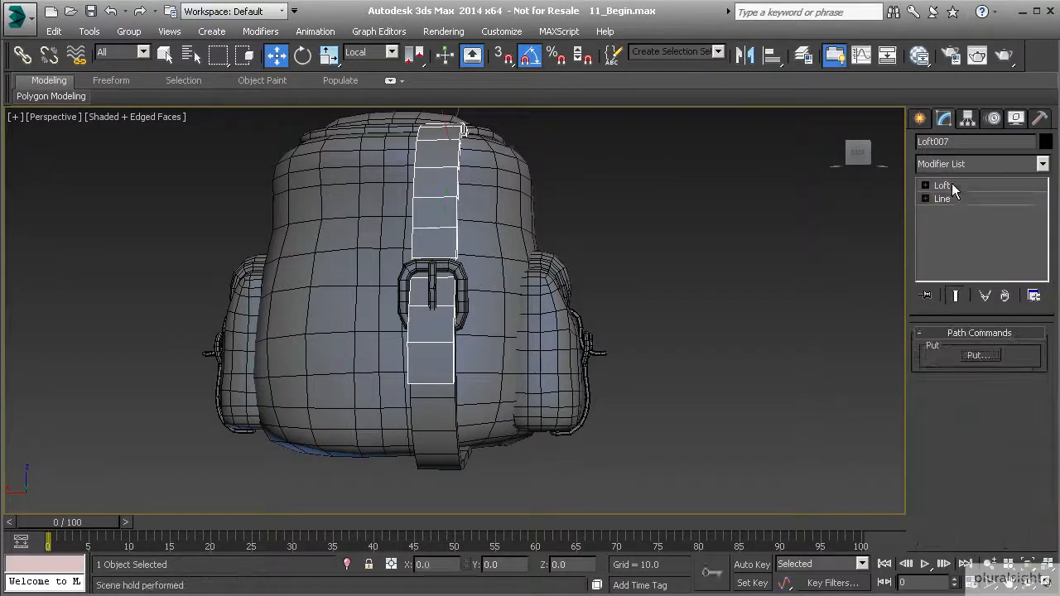
click(945, 185)
click(1040, 164)
click(1010, 164)
click(968, 185)
click(1043, 164)
drag(1048, 291, 1056, 394)
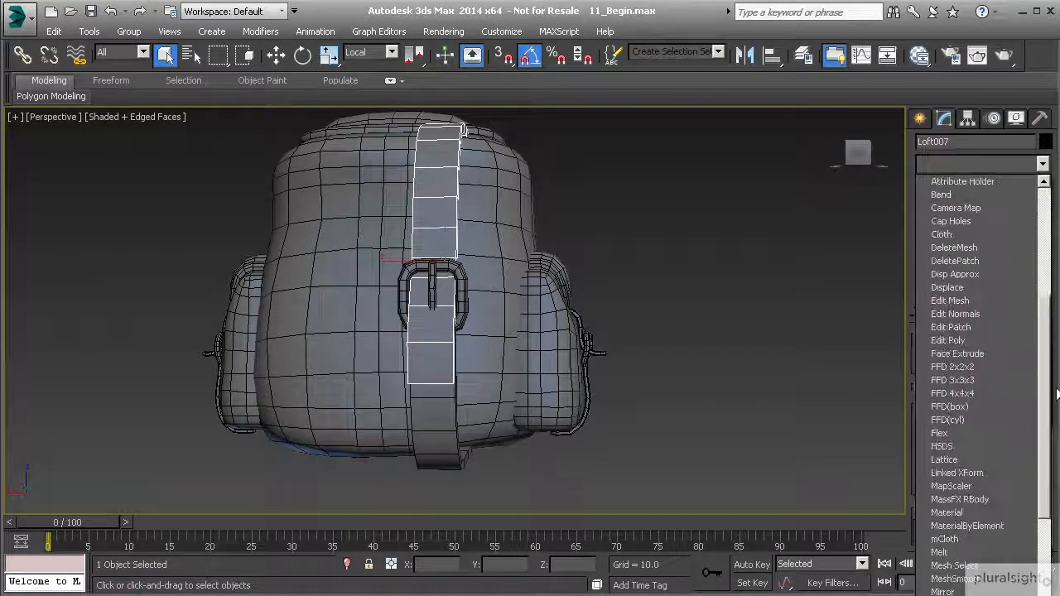
click(948, 340)
Switch to edge editing and select all four lengthwise corner edge loops of the upper strap
click(956, 329)
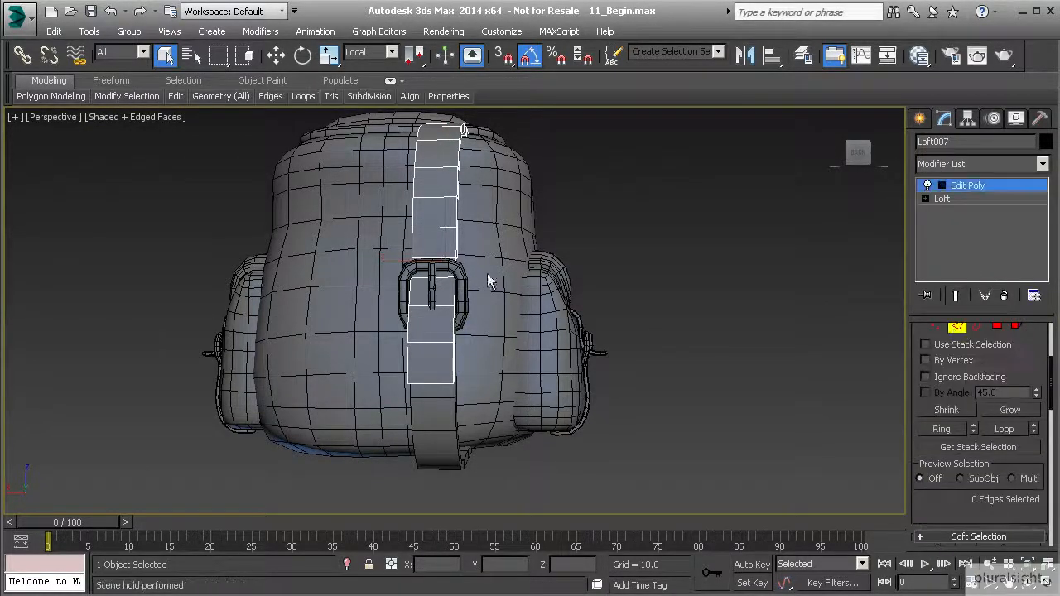
scroll(485, 324, up, 3)
alt+middle_drag(485, 323, 378, 315)
double_click(386, 271)
ctrl+double_click(400, 273)
alt+middle_drag(401, 274, 496, 289)
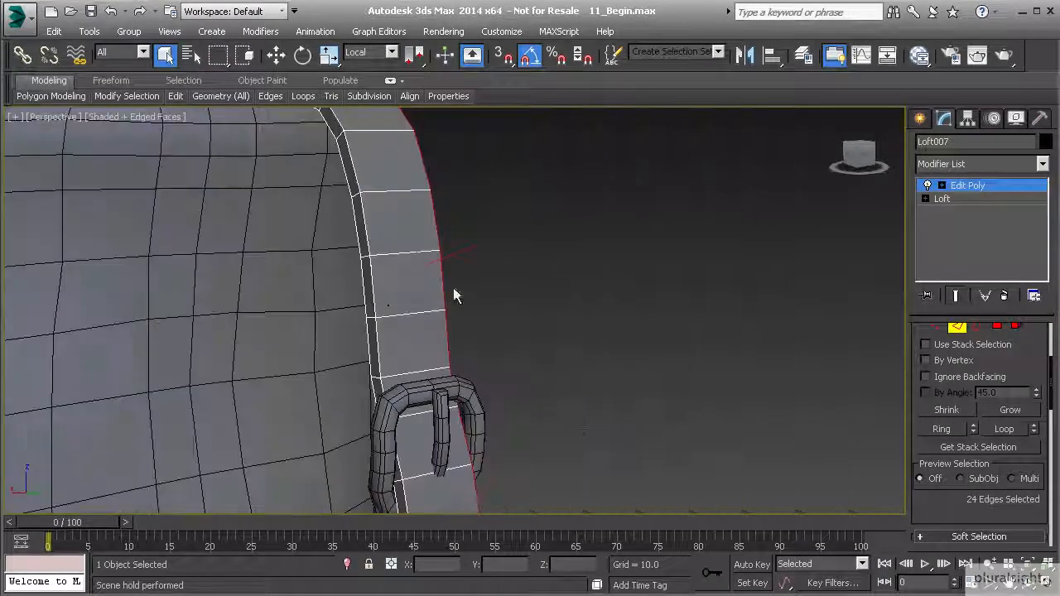
ctrl+double_click(370, 281)
ctrl+double_click(360, 276)
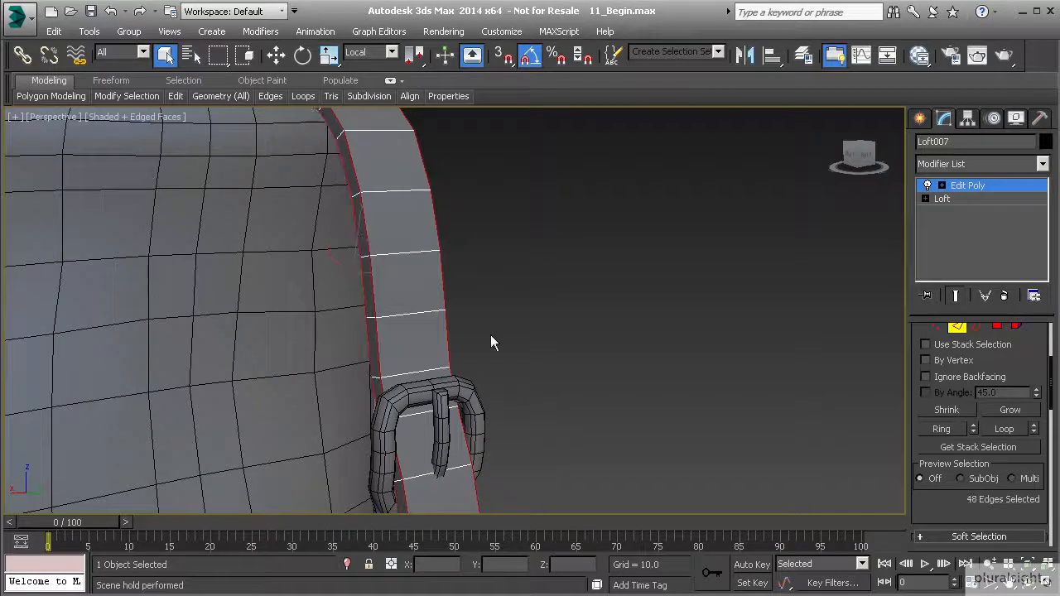
Chamfer the selected corner edges of the upper strap with an amount of 2.0 and 1 segment
scroll(463, 303, down, 5)
scroll(954, 426, down, 3)
drag(953, 427, 954, 374)
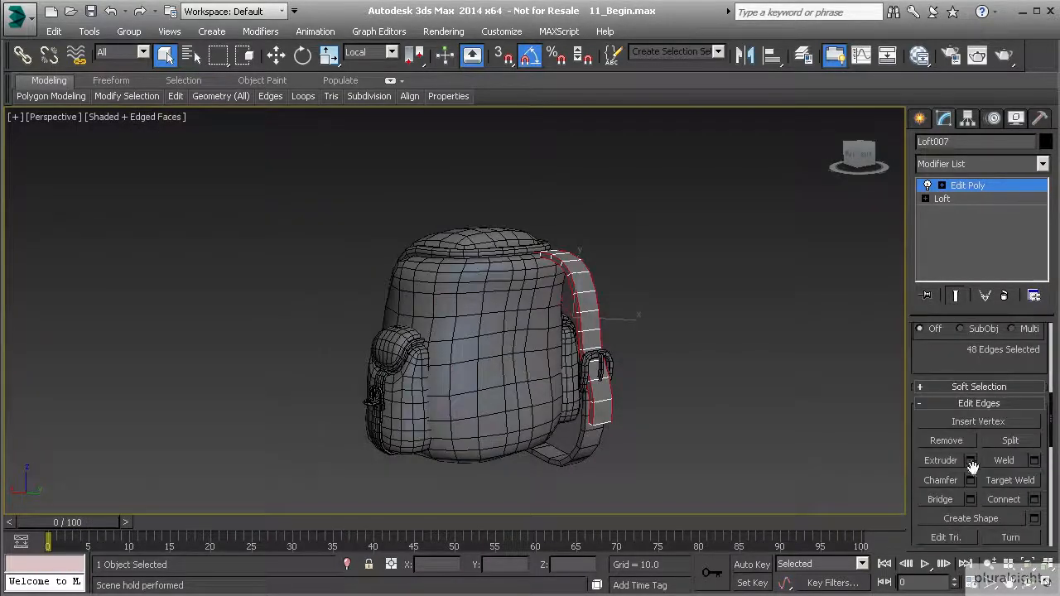
click(969, 479)
middle_drag(617, 354, 602, 354)
scroll(580, 356, up, 5)
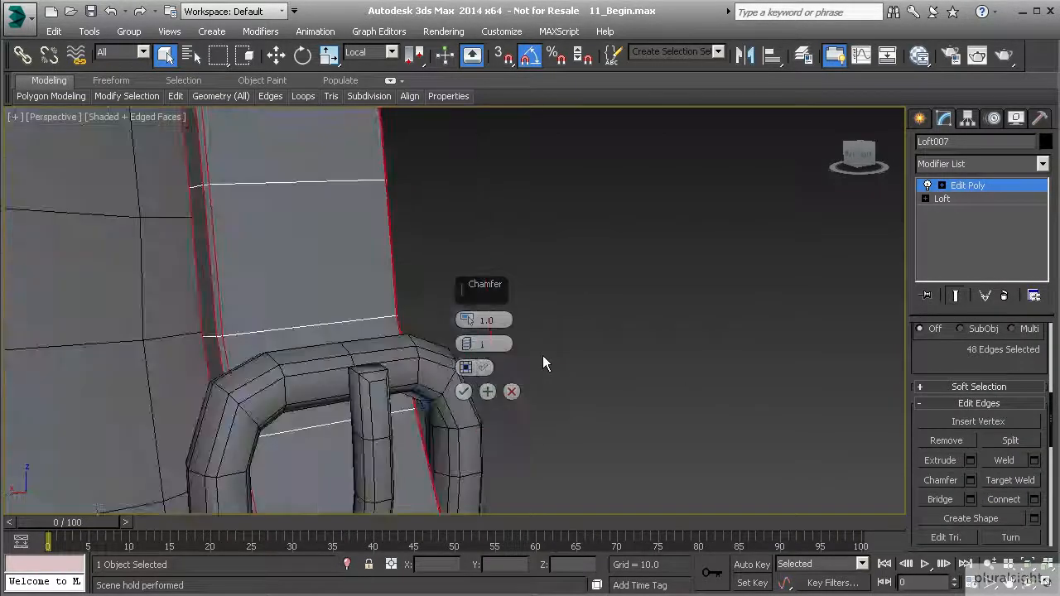
key(Return)
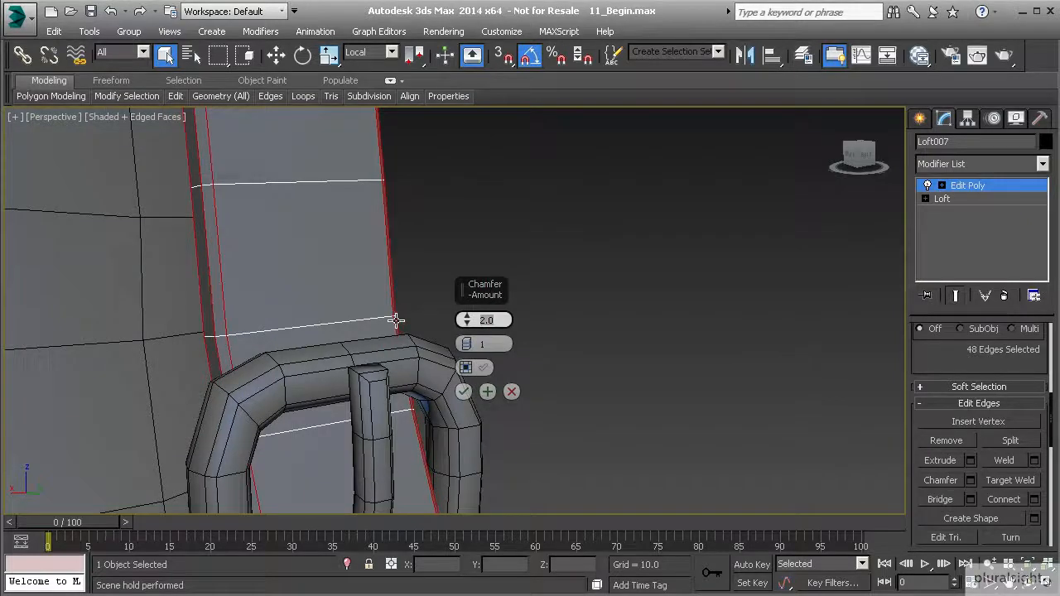
click(461, 391)
Cut two edges across the cap at the upper strap's free end, joining the opposite chamfer vertices
alt+middle_drag(461, 389, 452, 301)
scroll(447, 306, down, 5)
key(1)
scroll(440, 311, up, 4)
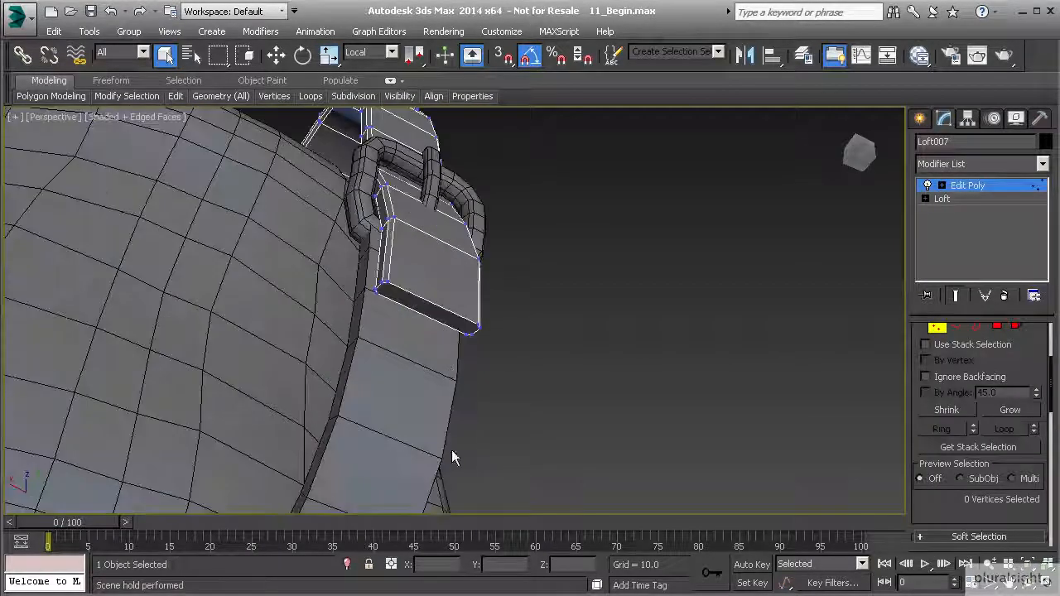
scroll(432, 319, up, 5)
alt+middle_drag(429, 314, 398, 277)
right_click(349, 226)
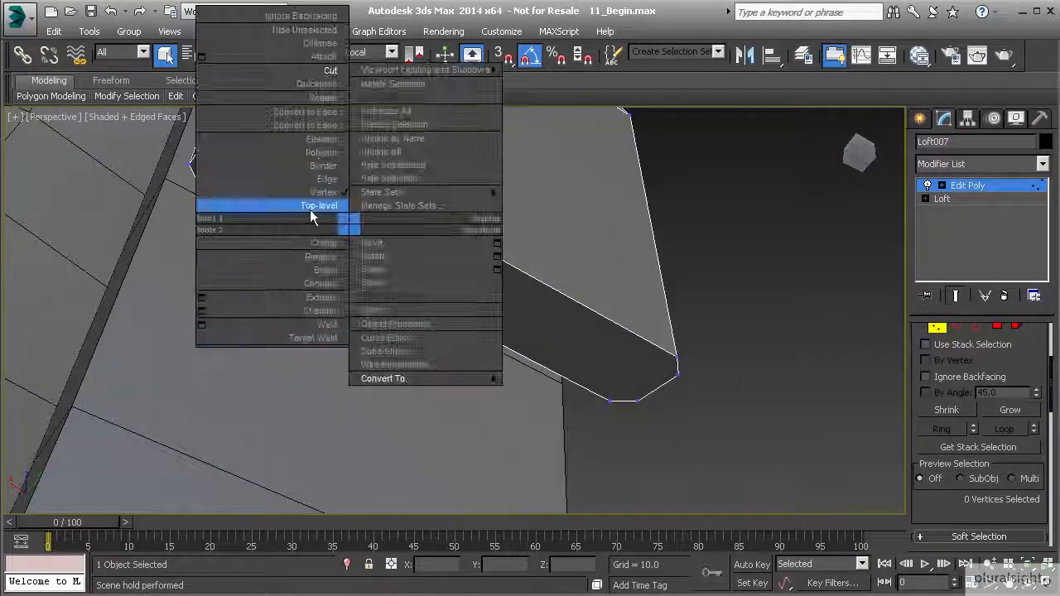
click(319, 72)
middle_drag(311, 133, 314, 263)
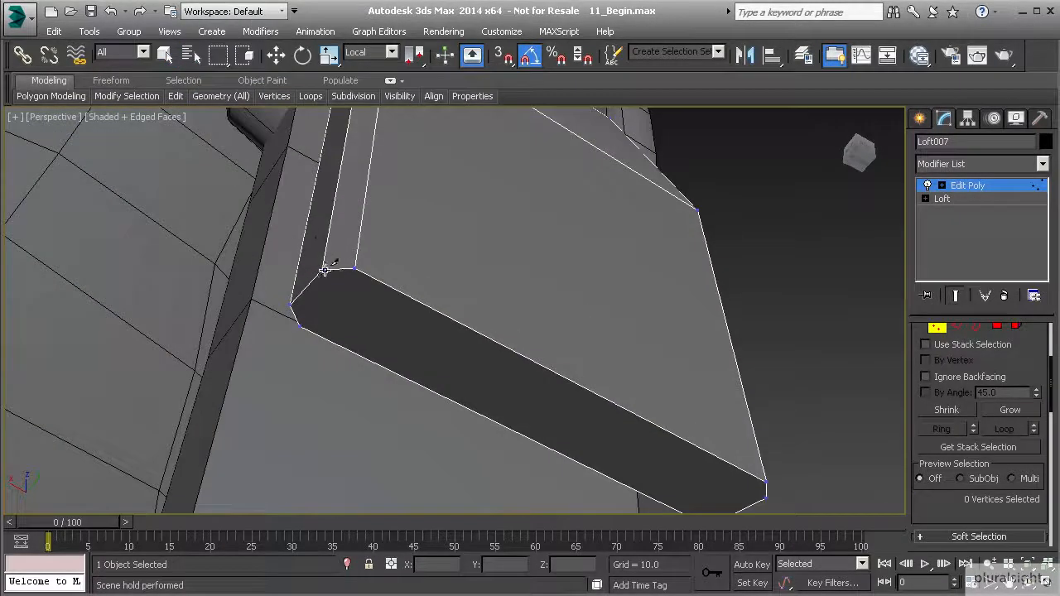
click(768, 497)
middle_drag(623, 447, 615, 327)
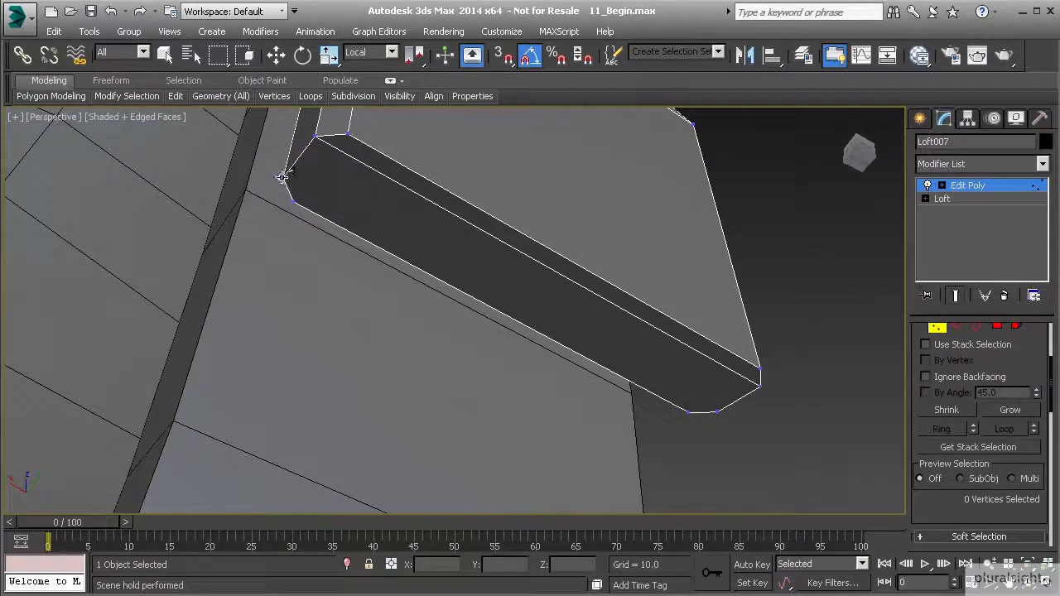
click(719, 412)
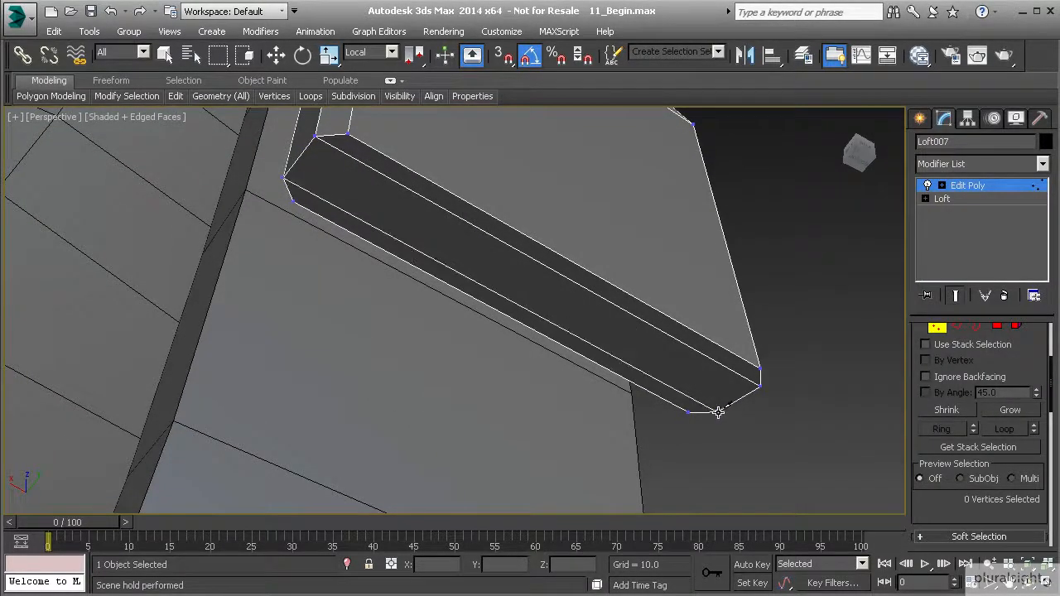
Cut matching edges across the upper strap's cap inside the bag in wireframe, then return to shaded edge editing
scroll(710, 352, down, 5)
mouse_move(710, 353)
alt+middle_down()
mouse_move(604, 367)
mouse_move(627, 282)
mouse_move(679, 271)
mouse_move(610, 303)
mouse_move(519, 273)
alt+middle_up()
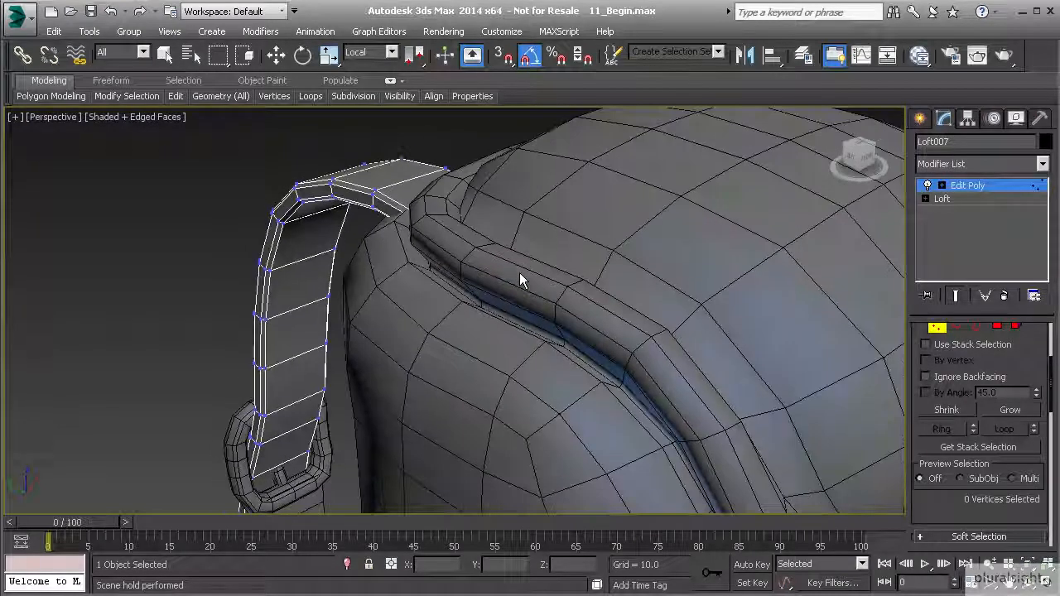
key(F3)
mouse_move(509, 237)
alt+middle_down()
mouse_move(468, 201)
mouse_move(496, 247)
alt+middle_up()
scroll(495, 249, up, 4)
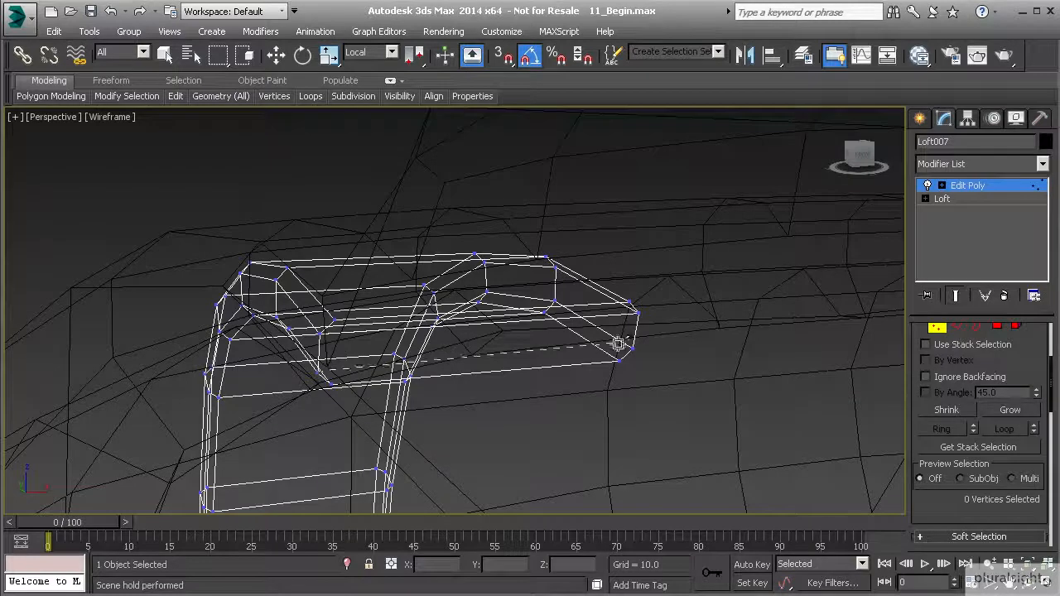
click(633, 347)
scroll(599, 325, down, 5)
mouse_move(455, 336)
alt+middle_down()
mouse_move(605, 333)
mouse_move(602, 294)
mouse_move(625, 307)
alt+middle_up()
key(F3)
click(956, 327)
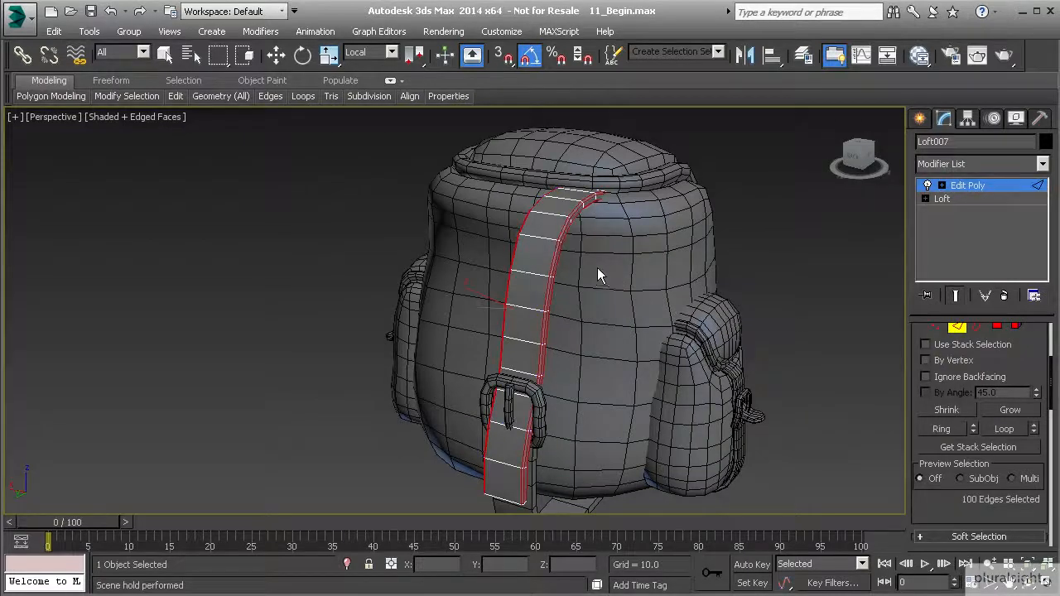
click(539, 237)
right_click(464, 250)
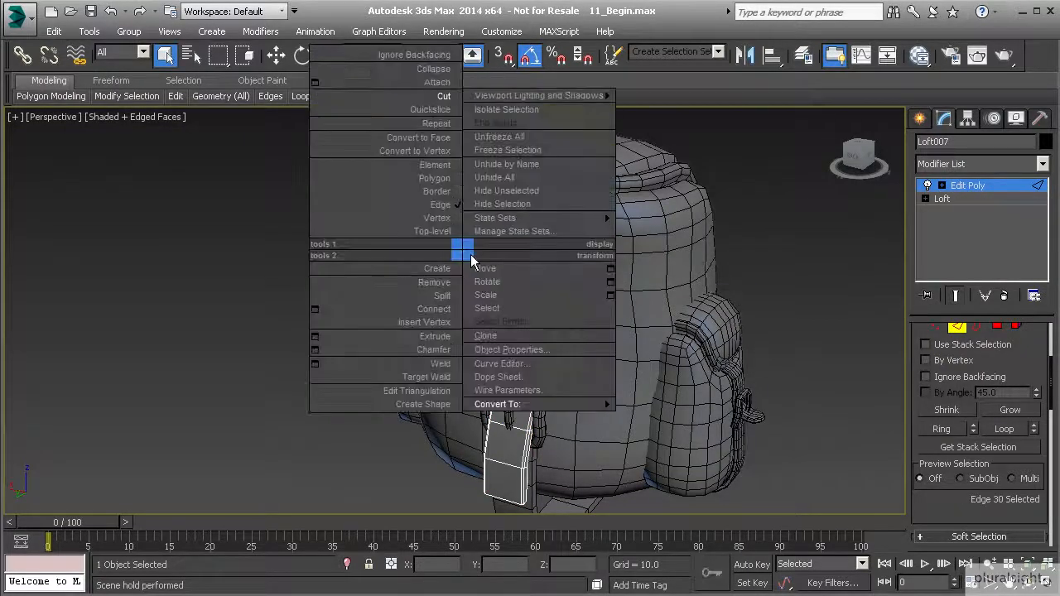
click(288, 276)
key(ctrl+z)
middle_drag(525, 240, 491, 270)
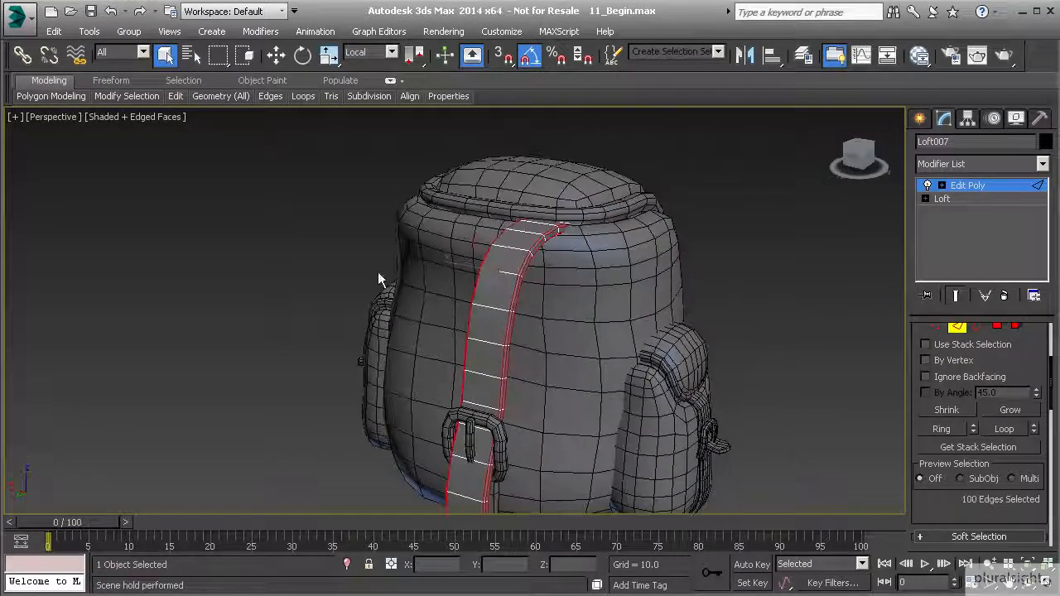
Select the ring of crosswise edges around the upper strap and connect them with 3 segments, pinch 0 and slide 0
click(506, 272)
click(941, 429)
scroll(1006, 512, down, 4)
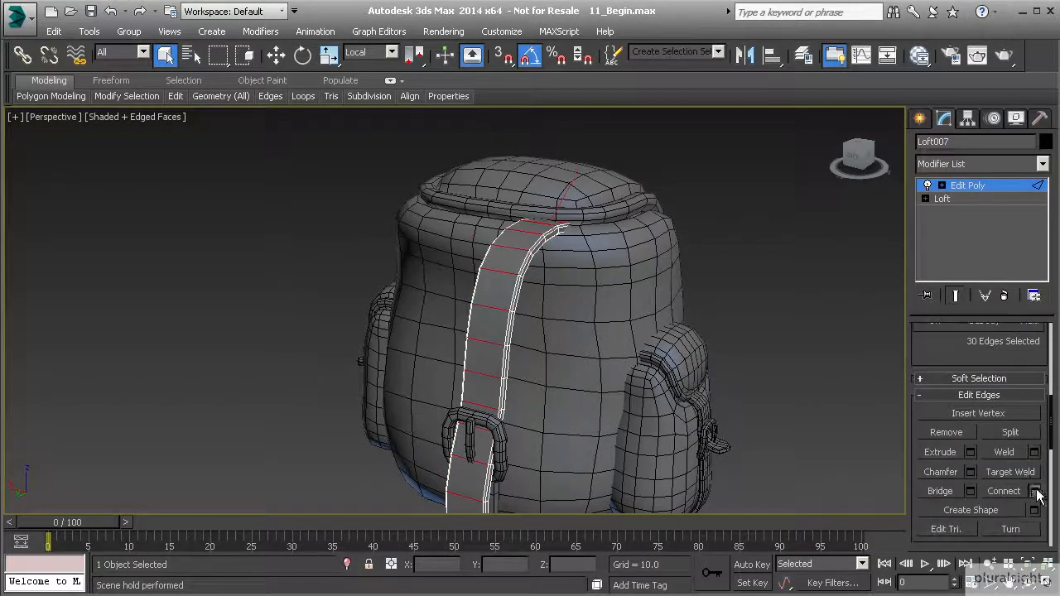
click(1035, 490)
click(467, 316)
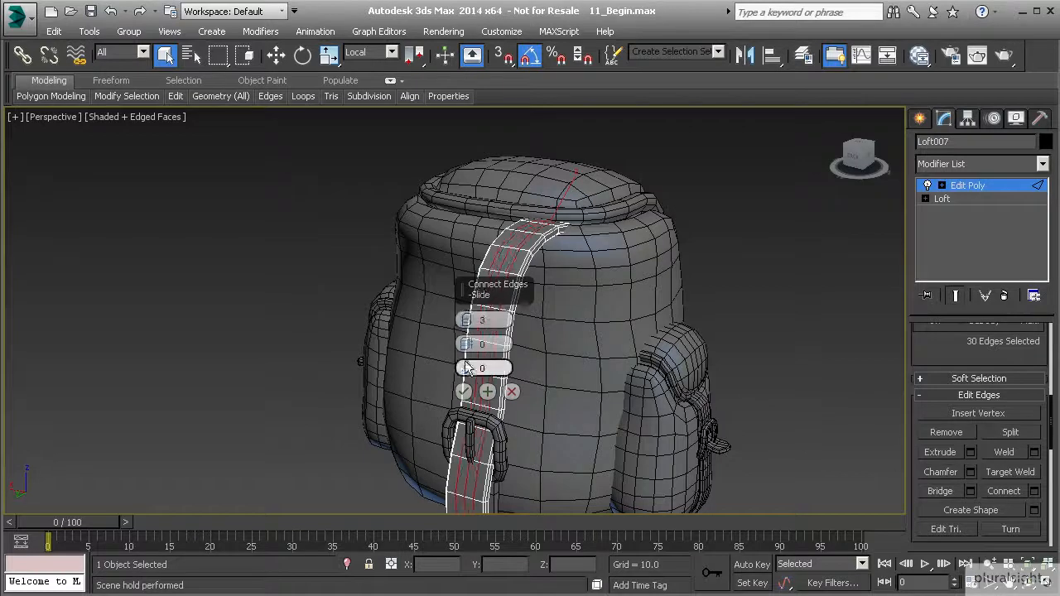
click(463, 391)
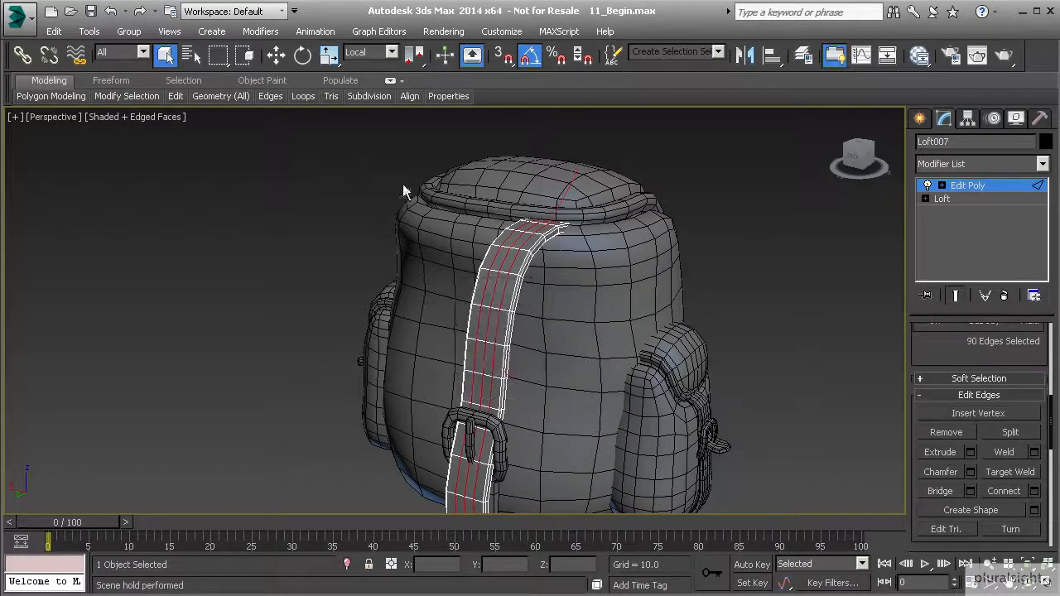
Select the six middle polygons of the cap at the strap's free end and move them down to taper the tip
click(276, 56)
middle_drag(429, 351, 378, 171)
scroll(439, 290, up, 3)
alt+middle_drag(436, 308, 399, 211)
key(4)
scroll(451, 196, up, 5)
click(351, 283)
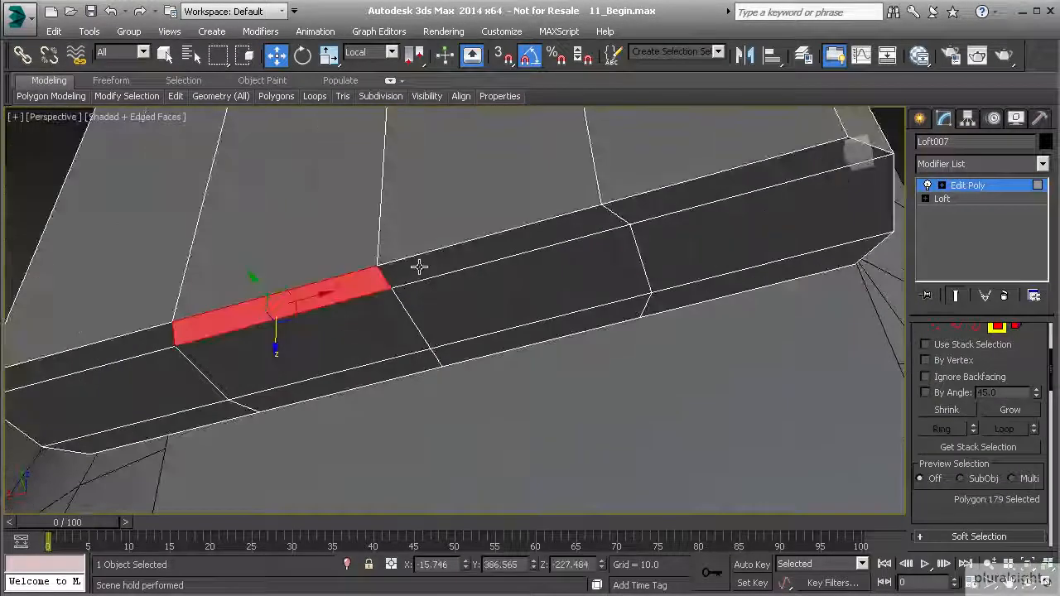
ctrl+click(414, 272)
ctrl+click(414, 302)
ctrl+click(365, 329)
ctrl+click(389, 364)
ctrl+click(473, 351)
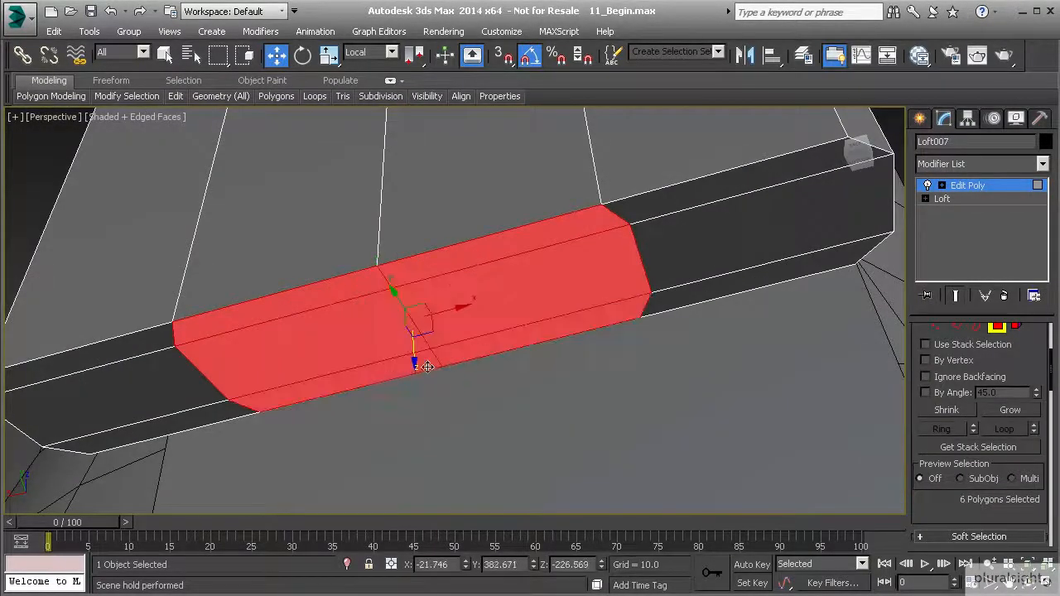
drag(412, 357, 405, 528)
scroll(438, 413, down, 5)
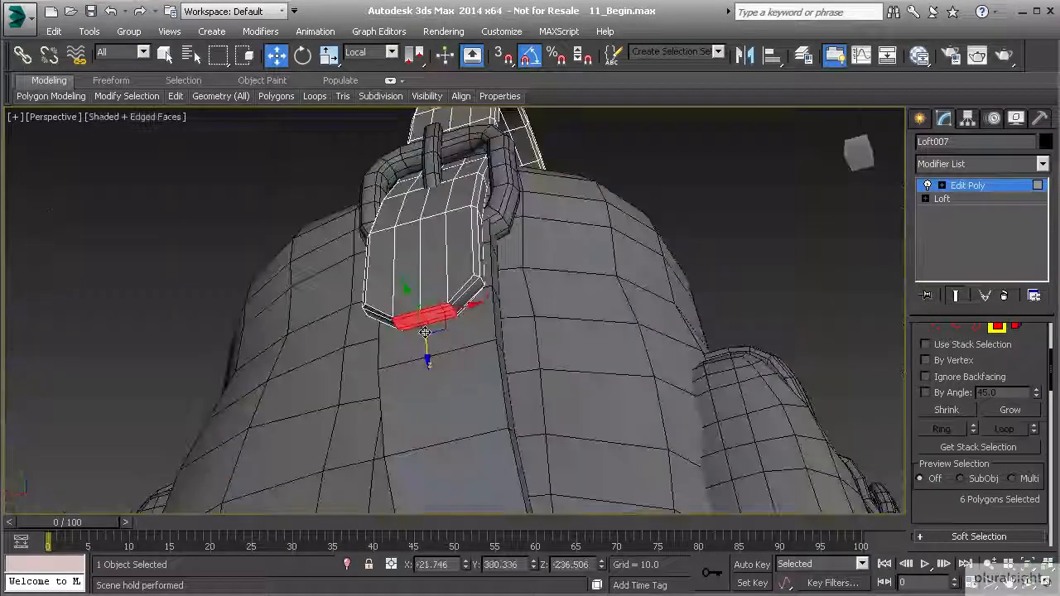
Select the two central polygons of the strap's tip cap and move them slightly along their local Z axis
middle_drag(428, 298, 427, 324)
scroll(426, 323, up, 8)
click(318, 364)
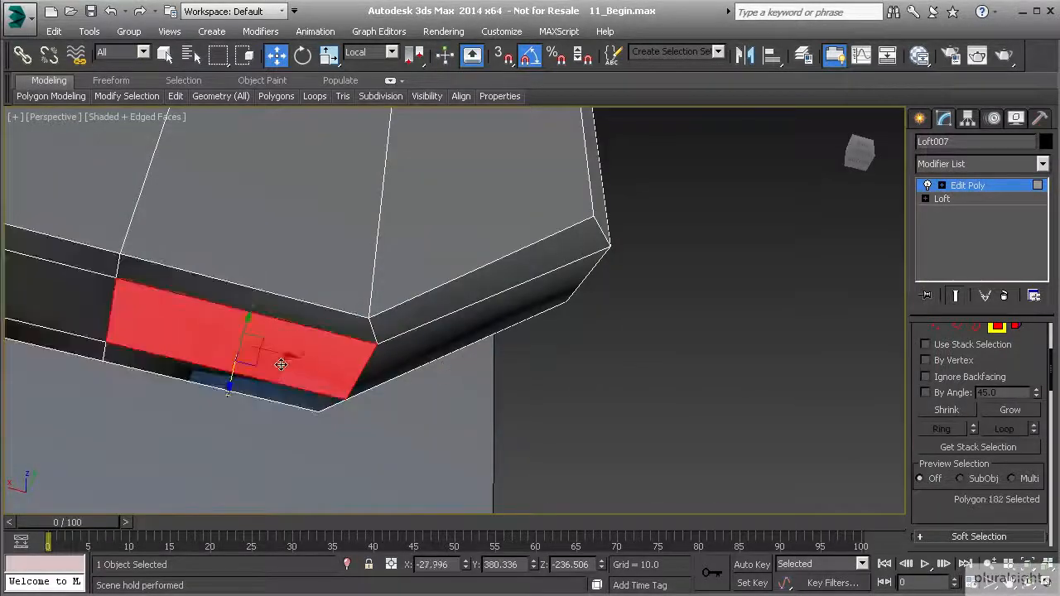
ctrl+click(73, 295)
scroll(72, 296, down, 7)
alt+middle_drag(108, 308, 330, 379)
drag(402, 423, 398, 417)
key(z)
alt+middle_drag(400, 417, 345, 364)
scroll(437, 389, down, 3)
Select the three short edges at the middle of the strap's tip and move them down to round the end
key(2)
click(450, 326)
ctrl+click(439, 369)
alt+middle_drag(426, 381, 397, 390)
ctrl+click(389, 326)
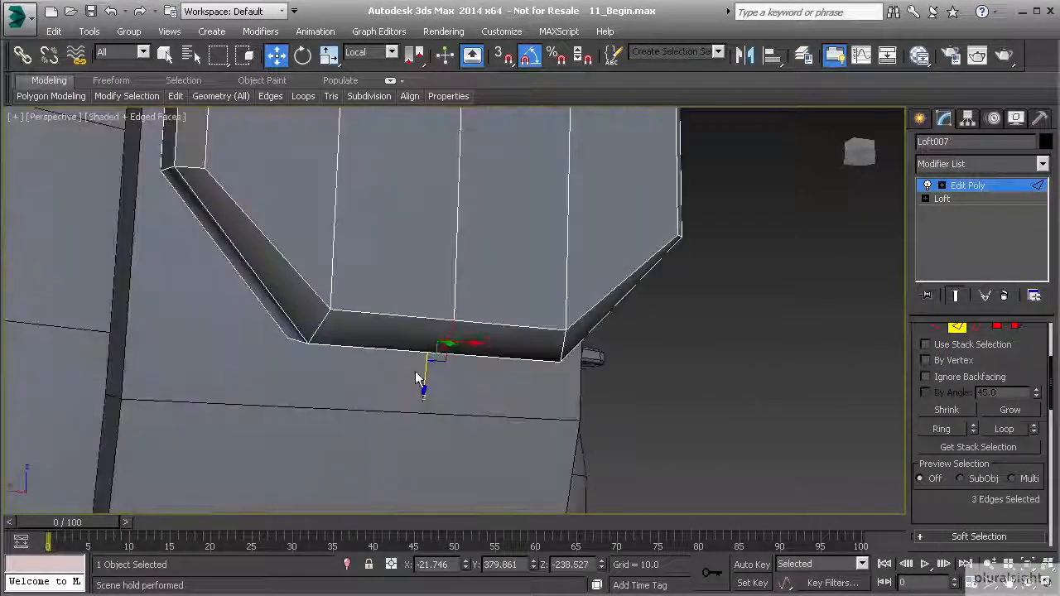
drag(425, 366, 420, 419)
scroll(425, 322, down, 6)
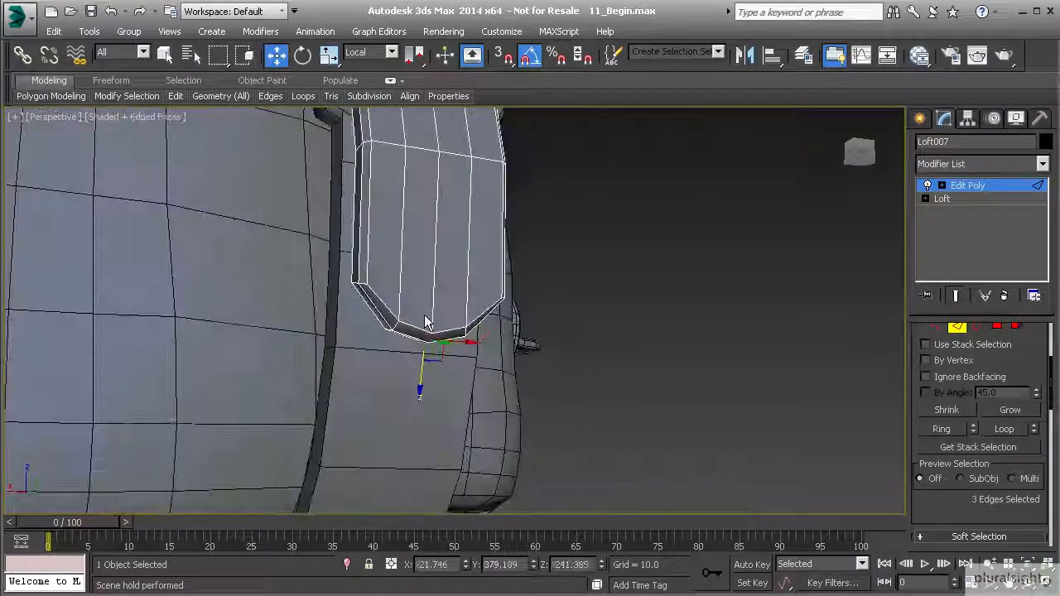
Leave edge editing on the upper strap, select the lower strap loft and add an Edit Poly modifier to it
middle_drag(405, 265, 403, 336)
middle_drag(400, 284, 362, 287)
click(956, 327)
click(372, 261)
key(2)
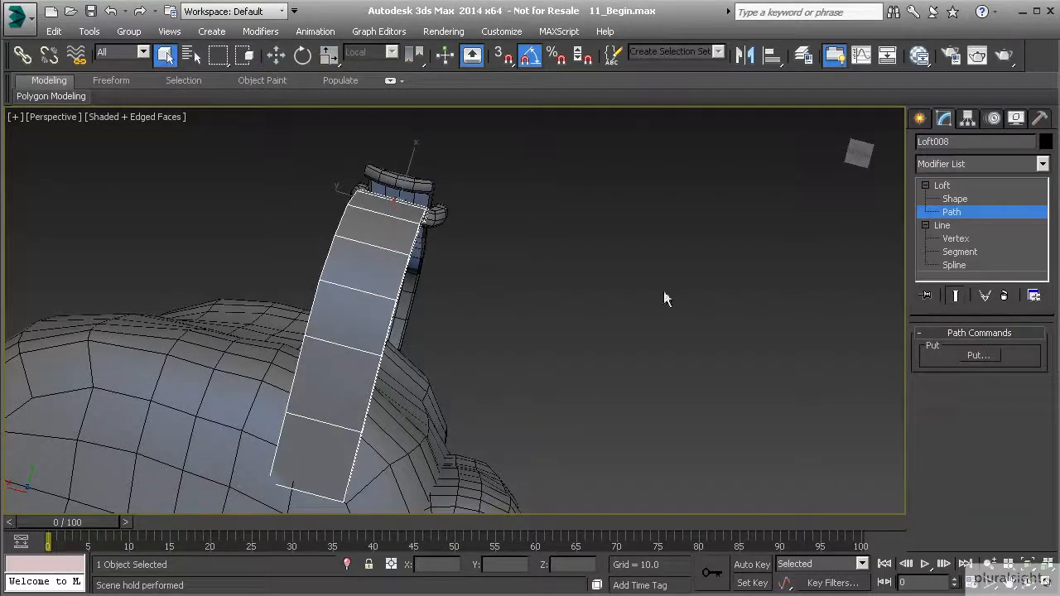
click(925, 184)
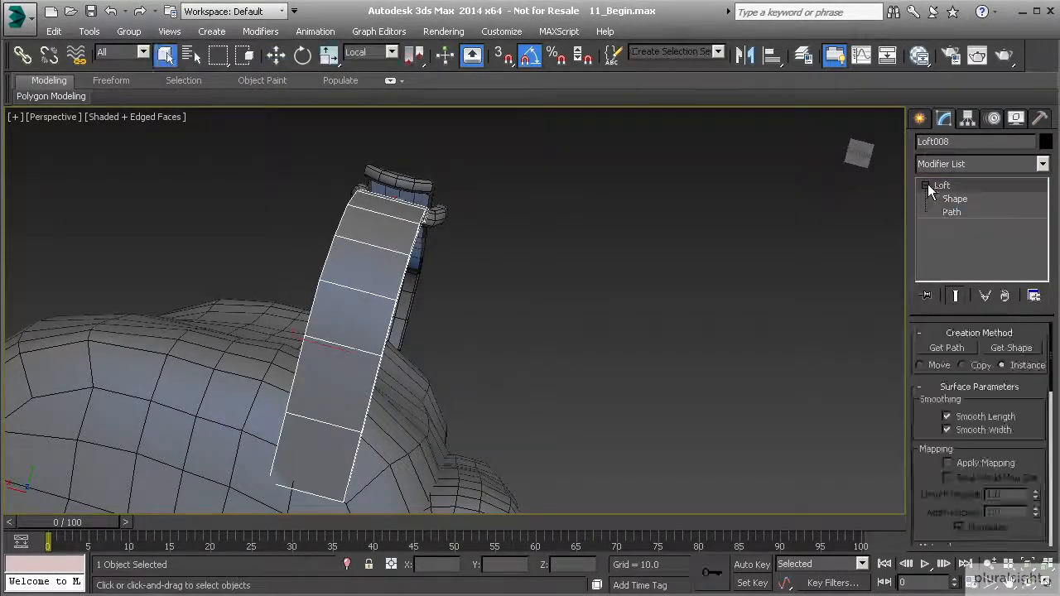
click(1042, 164)
scroll(1046, 190, down, 5)
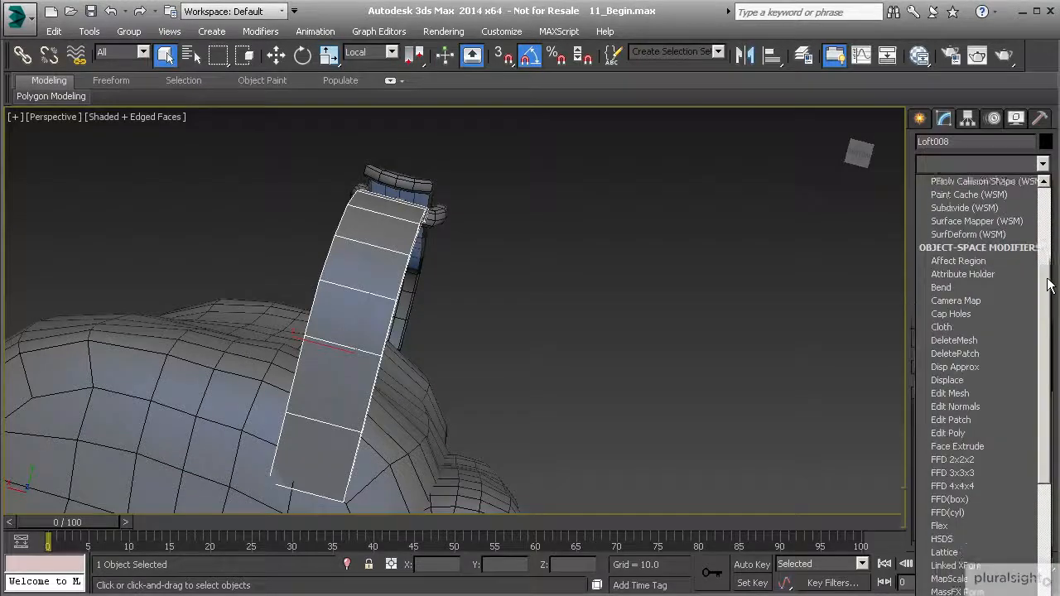
click(961, 414)
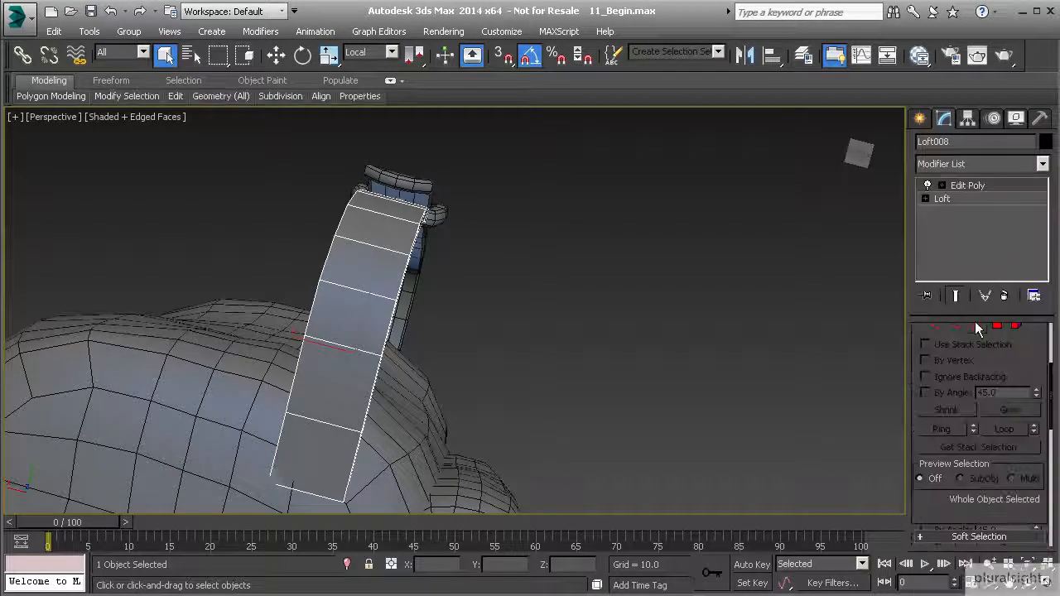
Select the long edge loops along all four corners of the lower strap and chamfer them by 2.0
alt+middle_drag(709, 339, 260, 366)
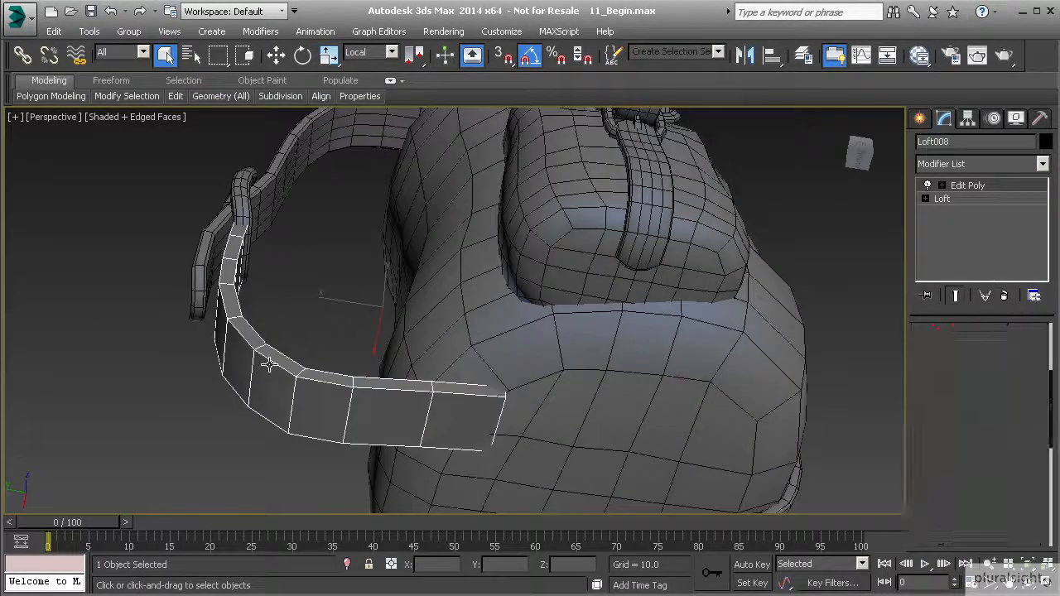
key(2)
double_click(272, 364)
ctrl+double_click(286, 358)
alt+middle_drag(253, 360, 552, 410)
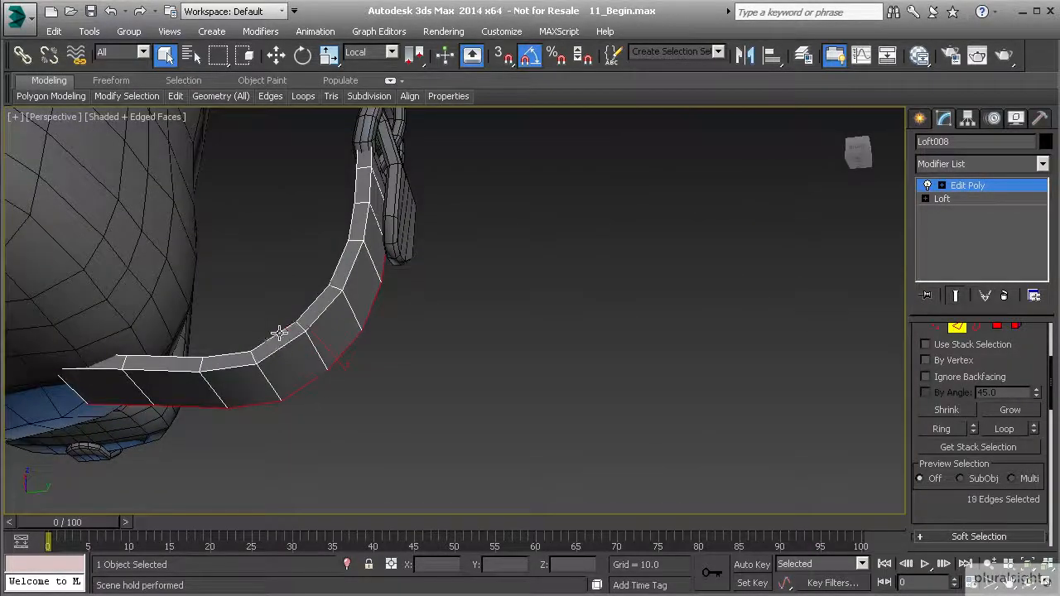
ctrl+double_click(284, 348)
scroll(960, 421, down, 5)
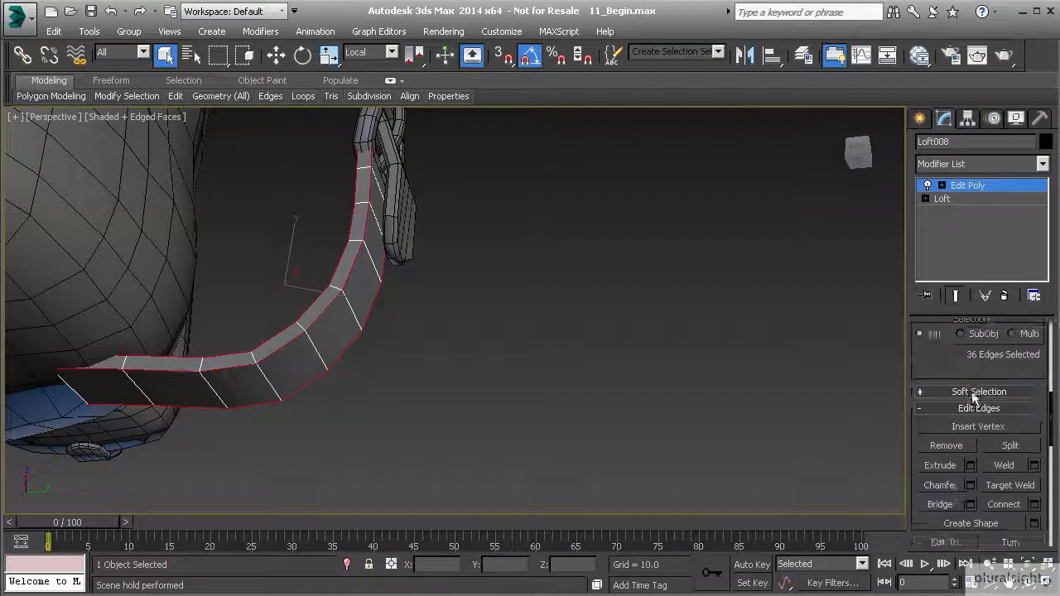
click(970, 461)
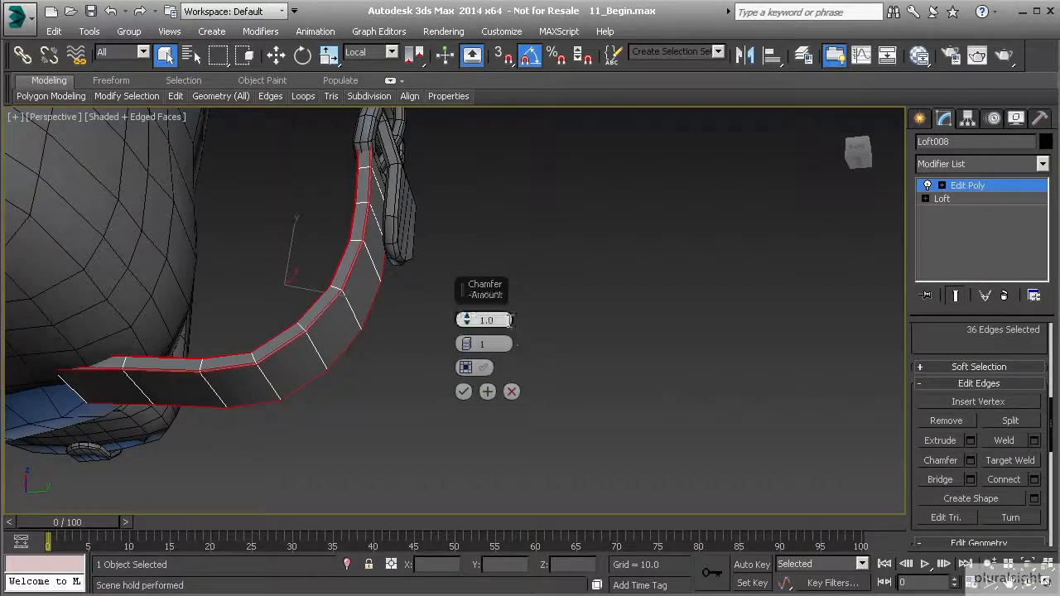
text(2)
key(Return)
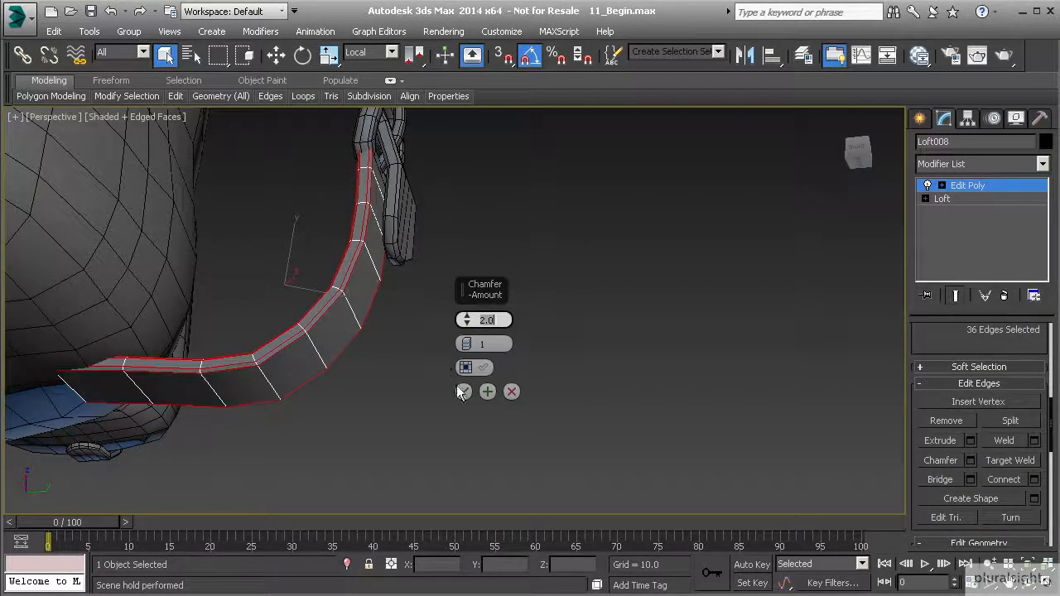
click(463, 392)
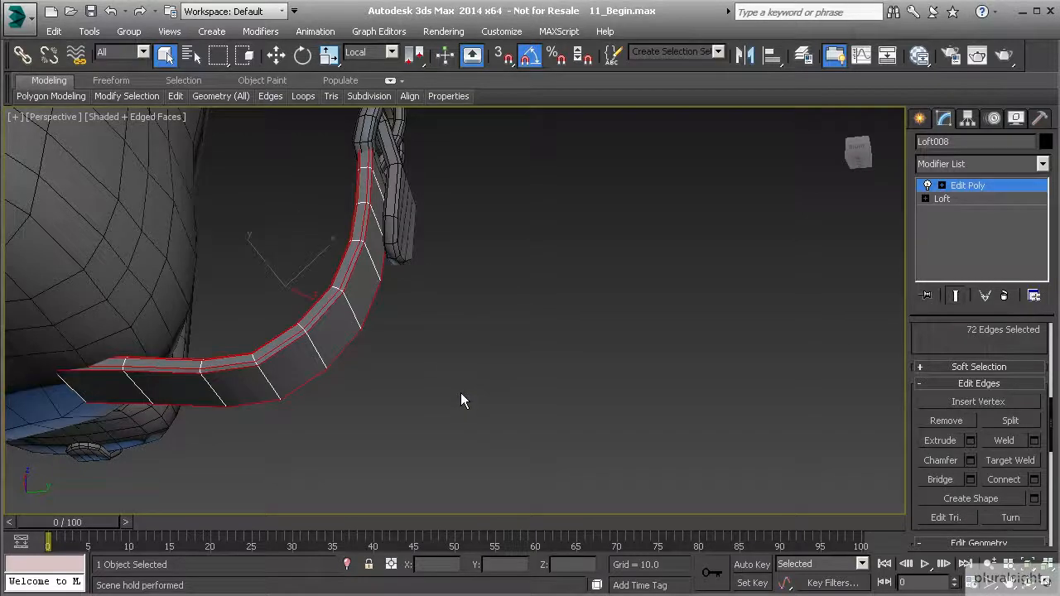
Isolate the lower strap and cut edges between the chamfered corner vertices across its end cap
key(1)
alt+middle_drag(377, 167, 429, 241)
middle_drag(429, 242, 360, 260)
click(346, 565)
alt+middle_drag(473, 377, 449, 268)
right_click(444, 255)
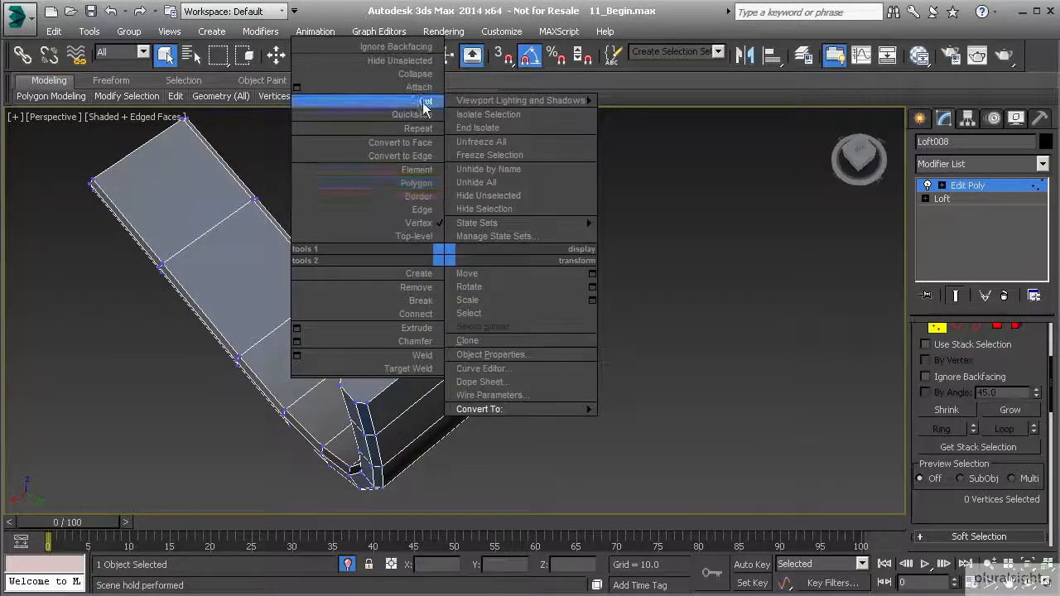
click(424, 103)
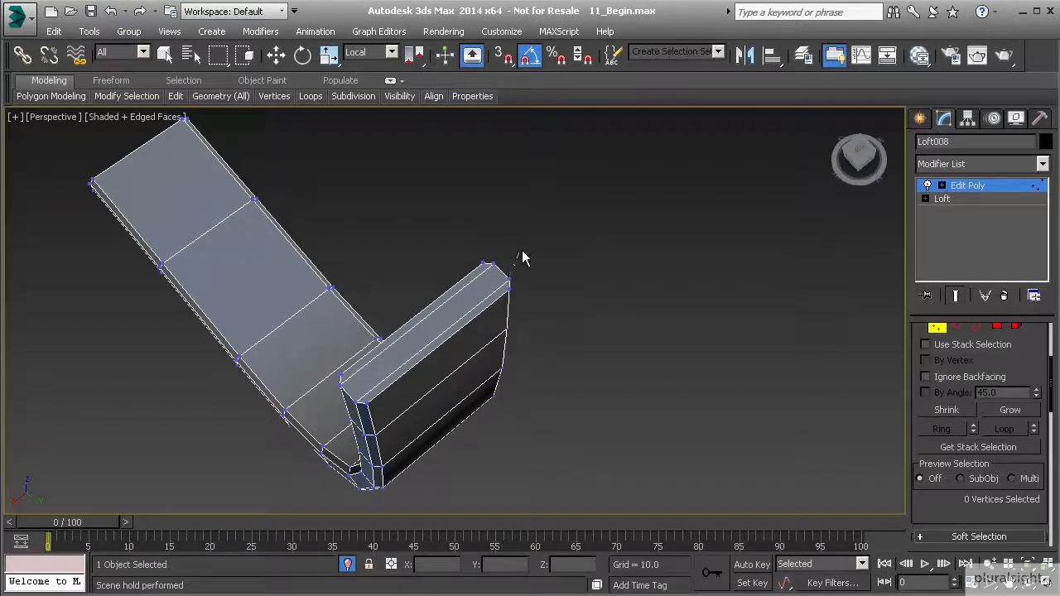
alt+middle_drag(447, 379, 495, 360)
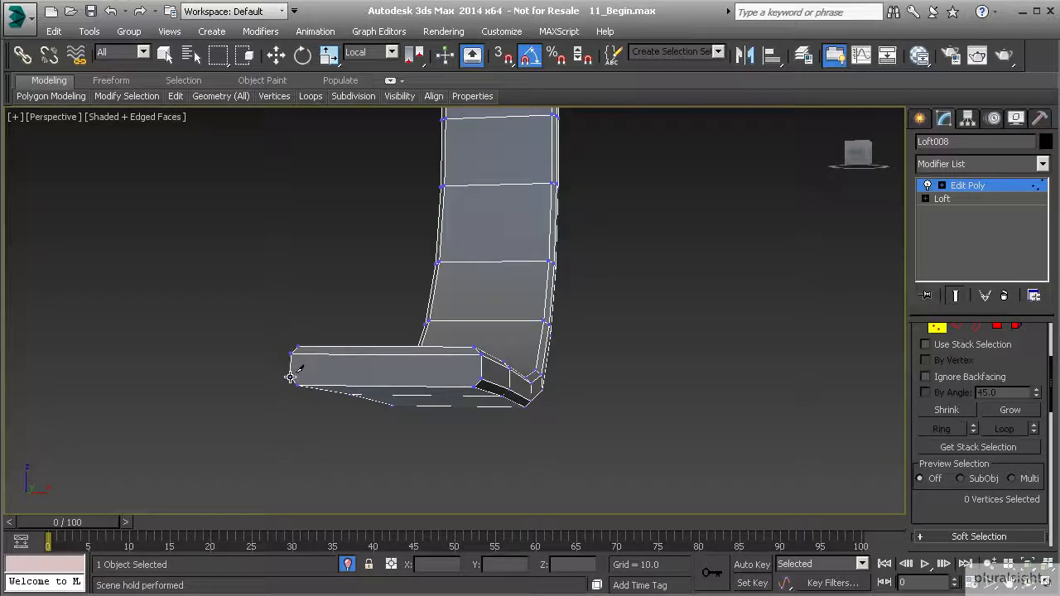
key(q)
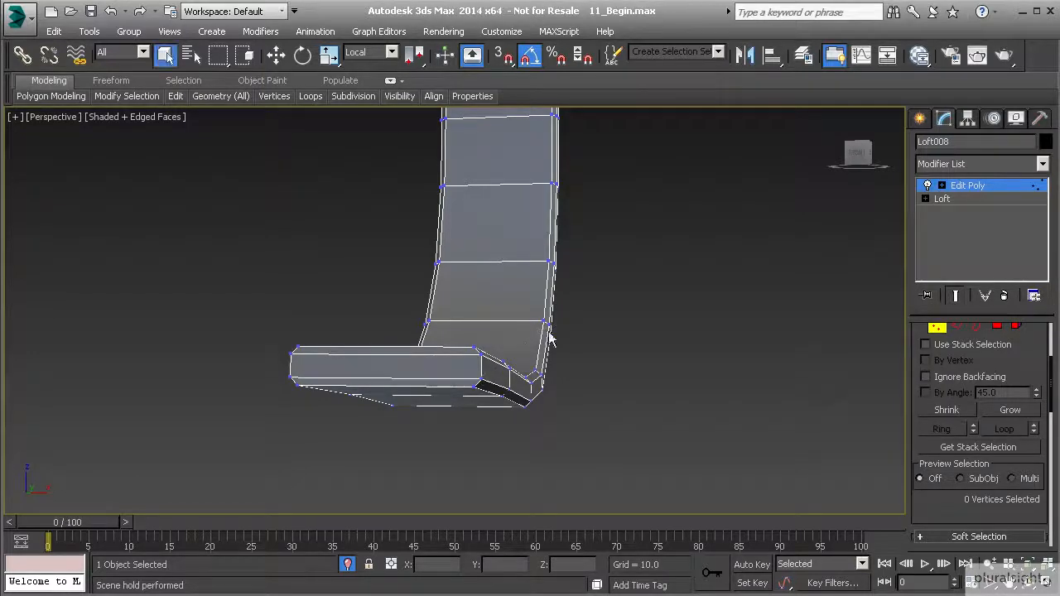
Select the ring of edges running across the lower strap's width and connect them with three segments
click(958, 328)
click(489, 263)
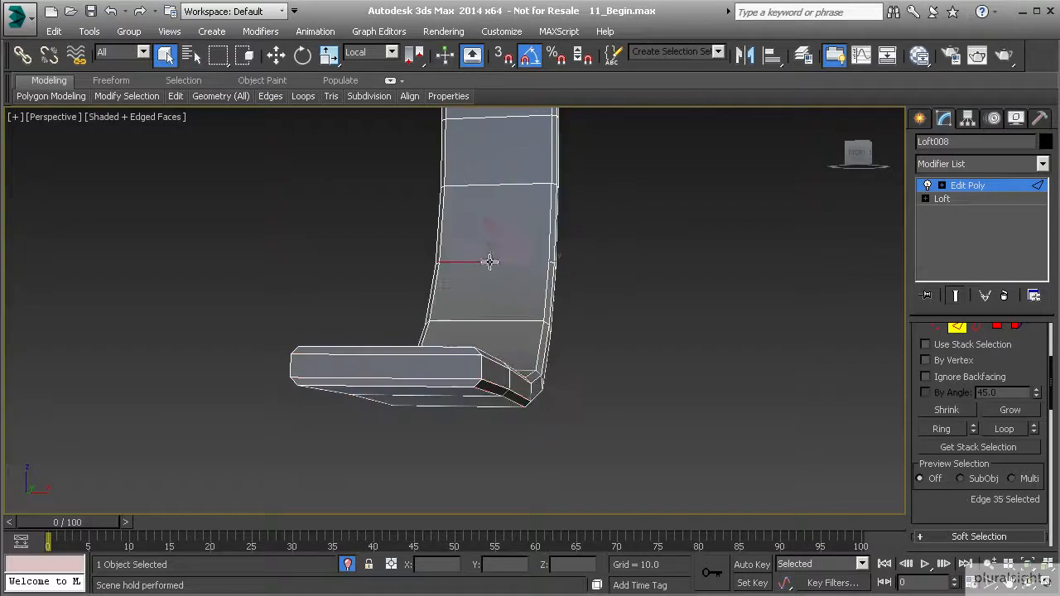
click(942, 428)
scroll(970, 473, down, 5)
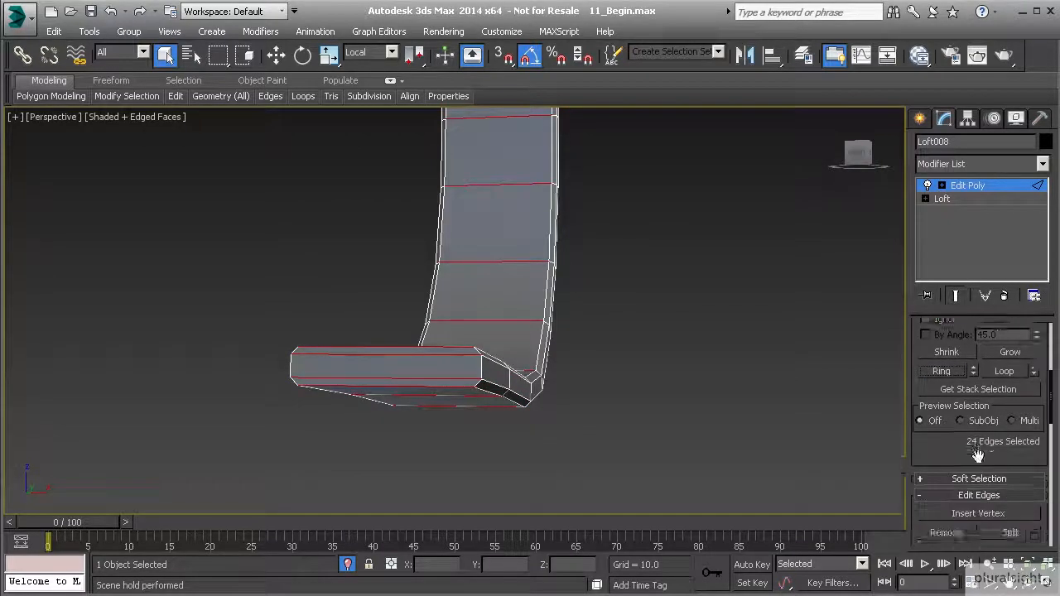
click(1034, 518)
click(466, 316)
click(466, 316)
click(462, 391)
Select the six middle polygons of the lower strap's end cap and move them outward to taper the tip
alt+middle_drag(426, 386, 442, 372)
key(4)
click(449, 382)
ctrl+click(472, 399)
ctrl+click(500, 399)
ctrl+click(500, 381)
ctrl+click(502, 365)
alt+middle_drag(480, 374, 515, 463)
key(w)
mouse_move(498, 417)
mouse_down()
mouse_move(504, 432)
mouse_move(515, 418)
mouse_up()
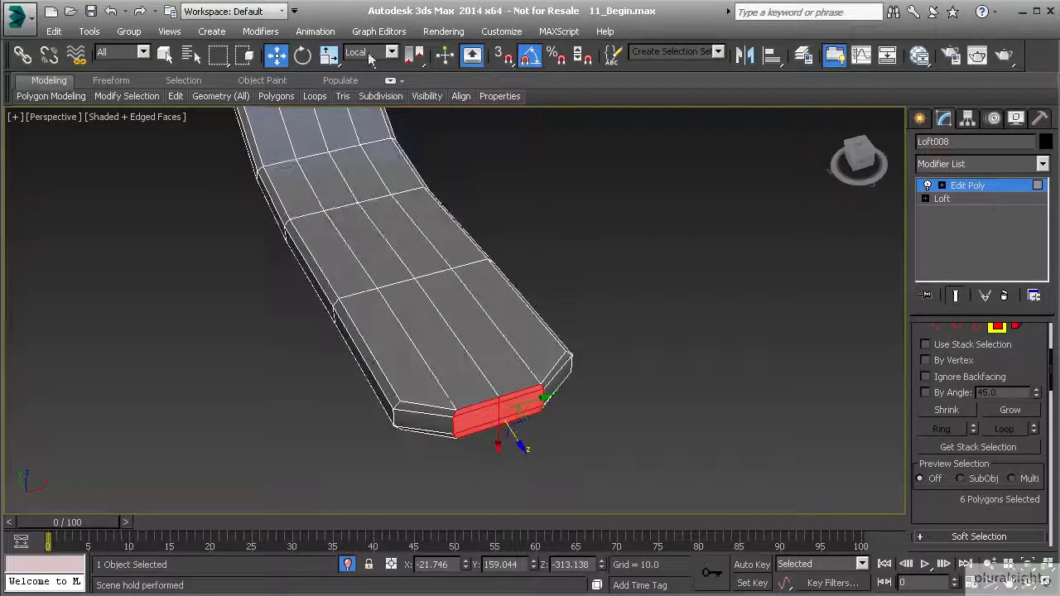
Select the two central polygons of the lower strap's end cap and move them slightly along their local Z axis
alt+middle_drag(431, 373, 432, 348)
click(481, 418)
ctrl+click(517, 414)
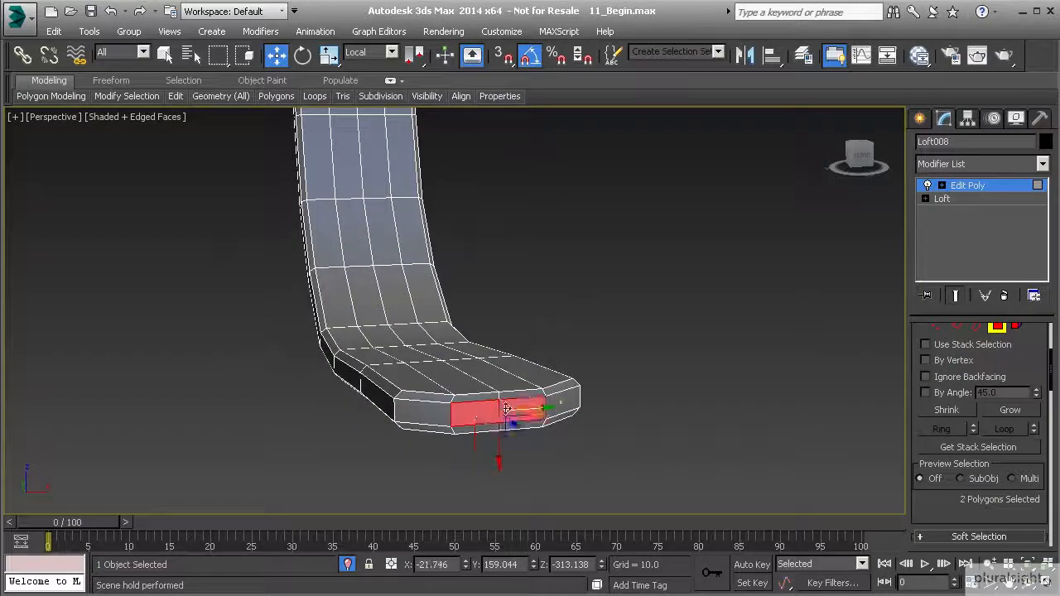
alt+middle_drag(515, 414, 534, 450)
drag(532, 436, 535, 439)
Select the three short edges at the middle of the lower strap's tip and move them outward to round it
alt+middle_drag(535, 439, 470, 392)
key(2)
click(503, 405)
ctrl+click(505, 416)
alt+middle_drag(505, 440, 500, 384)
ctrl+click(507, 436)
alt+middle_drag(507, 436, 460, 377)
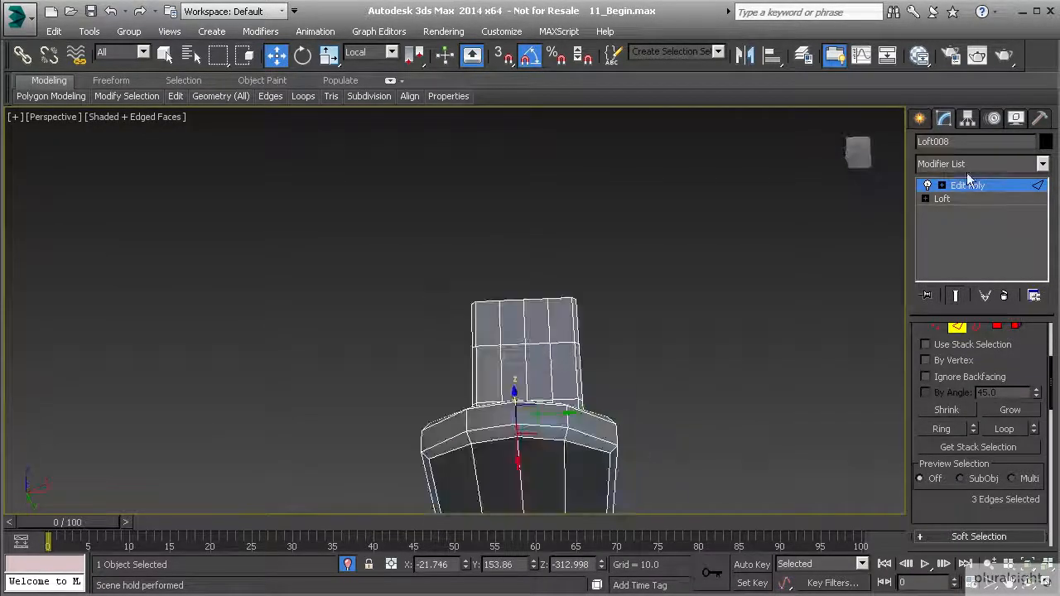
Leave edge editing on the lower strap, deselect it and end isolation to bring back the whole backpack
click(964, 186)
click(740, 216)
alt+middle_drag(729, 218, 477, 290)
scroll(482, 289, down, 3)
click(347, 563)
alt+middle_drag(447, 331, 511, 341)
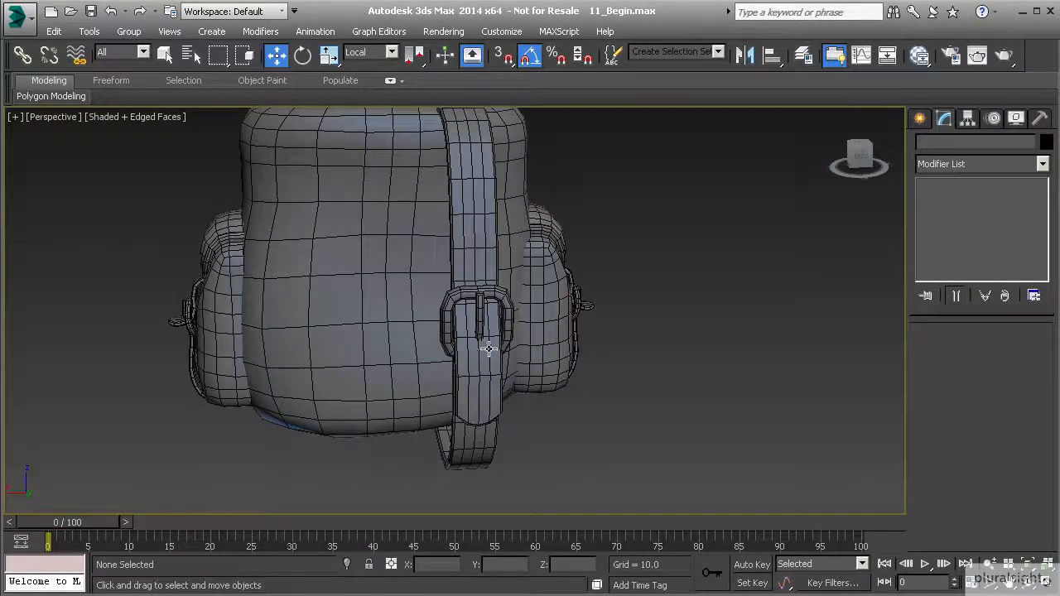
alt+middle_drag(459, 313, 482, 352)
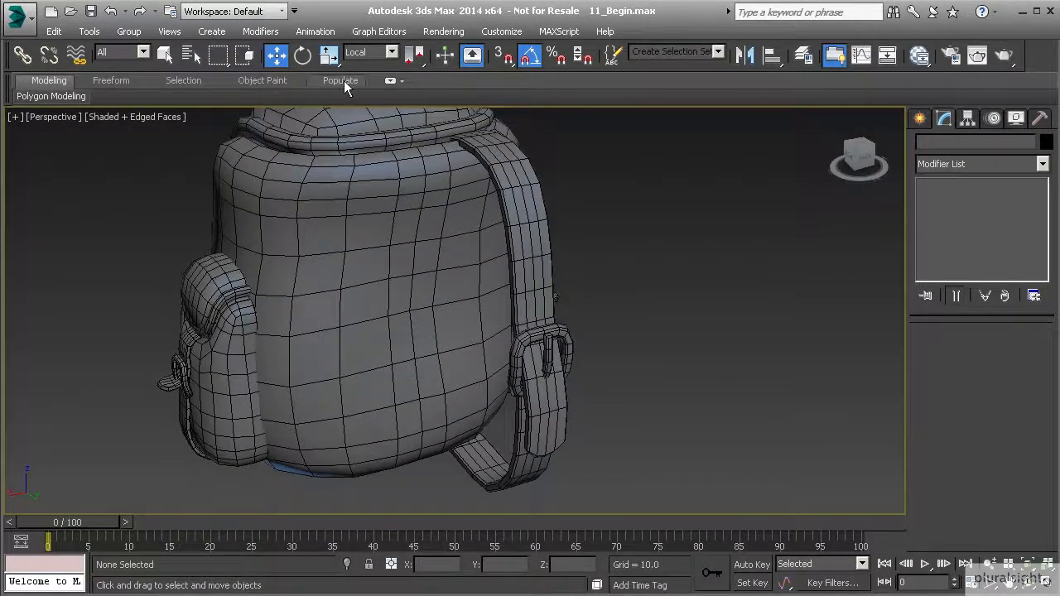
Select both strap pieces, the buckle and its pin, and clone them as one copy along the View X axis to the other side of the back
click(542, 249)
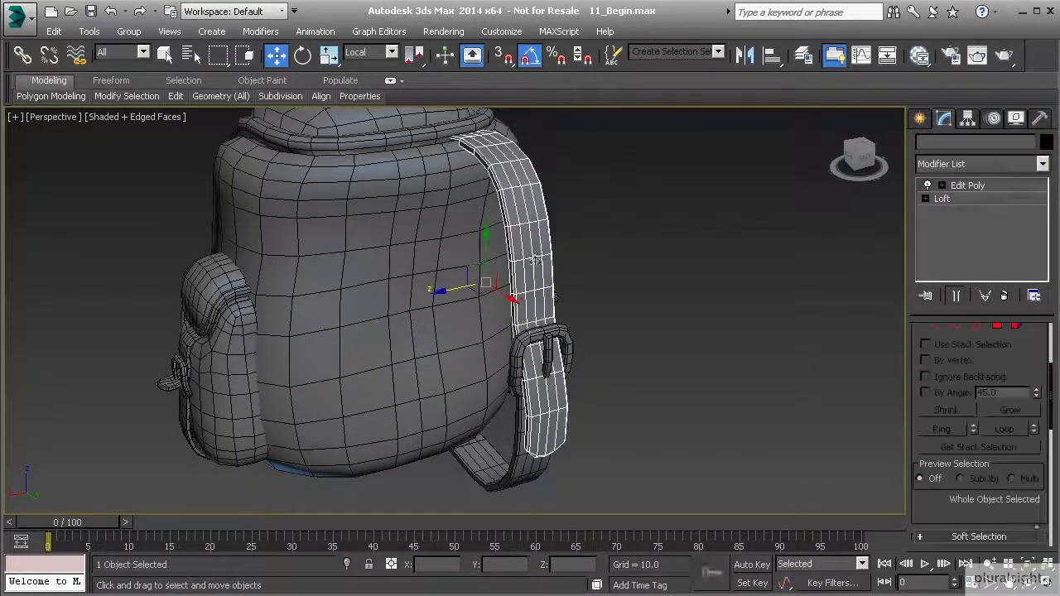
ctrl+click(544, 351)
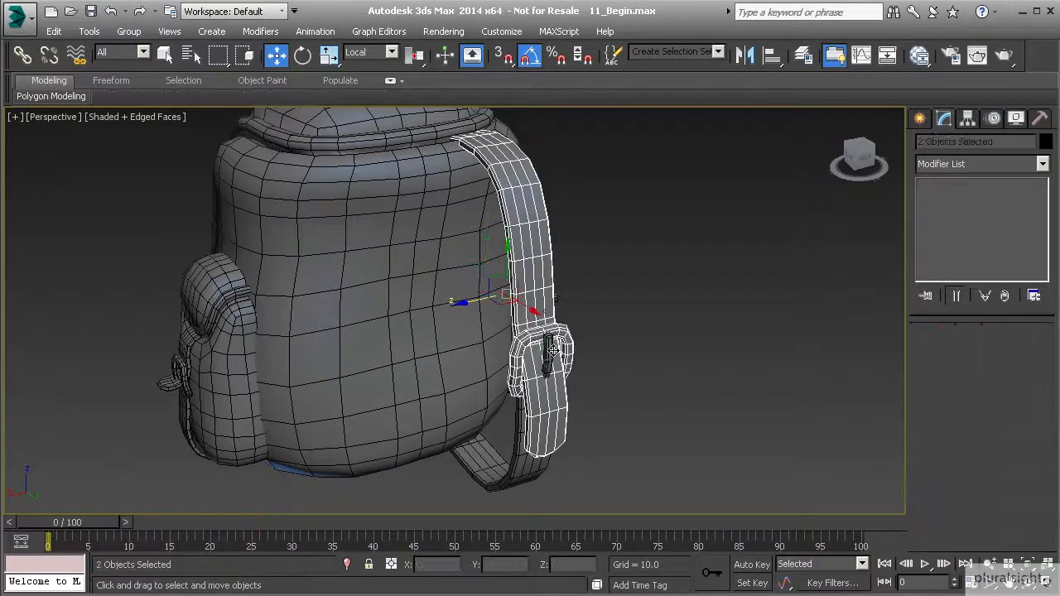
ctrl+click(551, 358)
alt+middle_drag(551, 357, 423, 358)
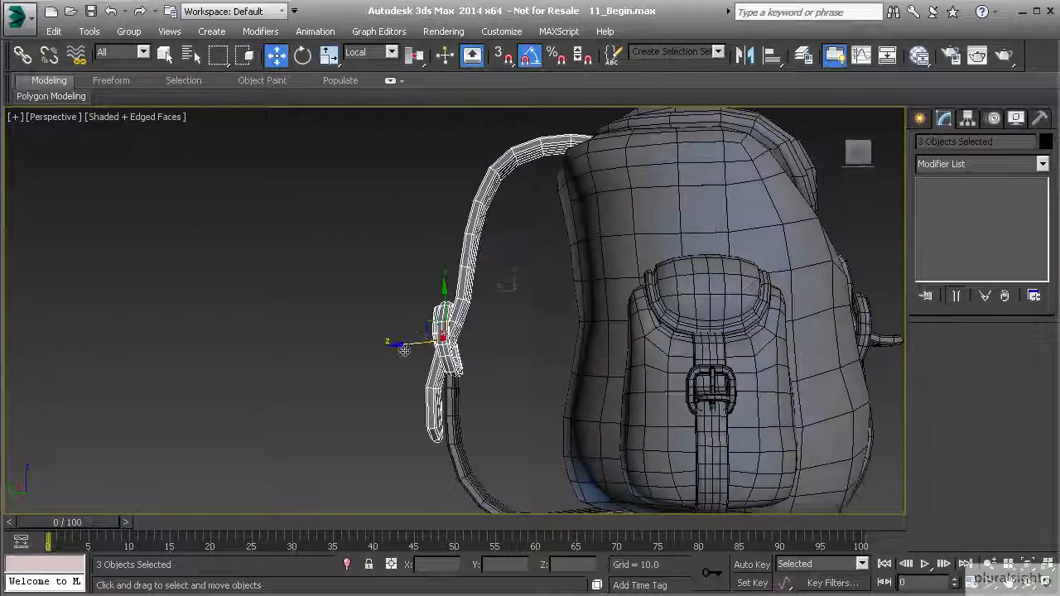
ctrl+click(469, 426)
alt+middle_drag(469, 425, 581, 418)
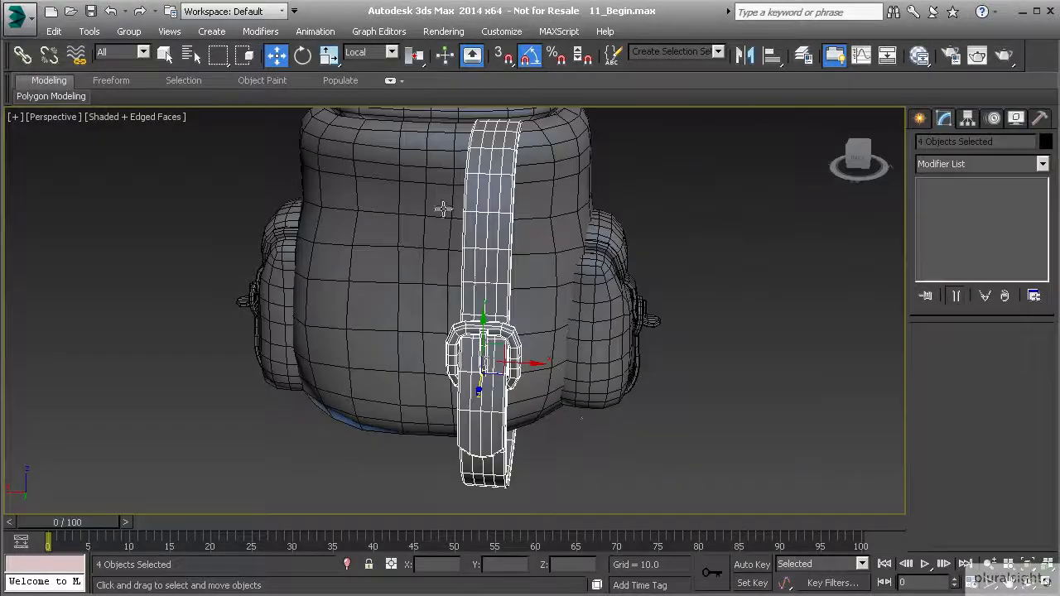
click(390, 53)
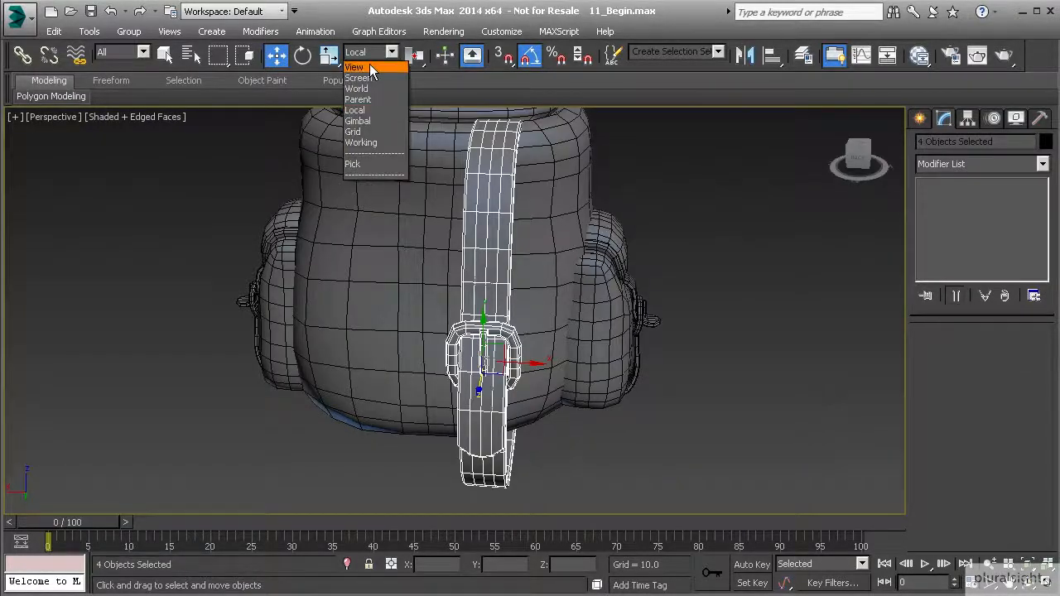
click(364, 66)
alt+middle_drag(424, 274, 434, 319)
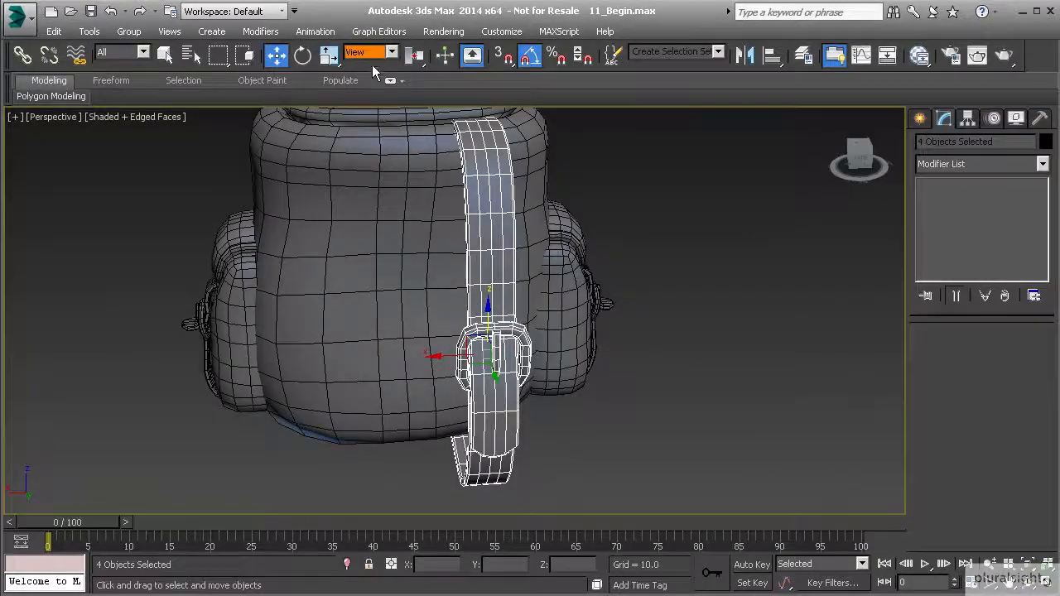
shift+drag(447, 356, 290, 359)
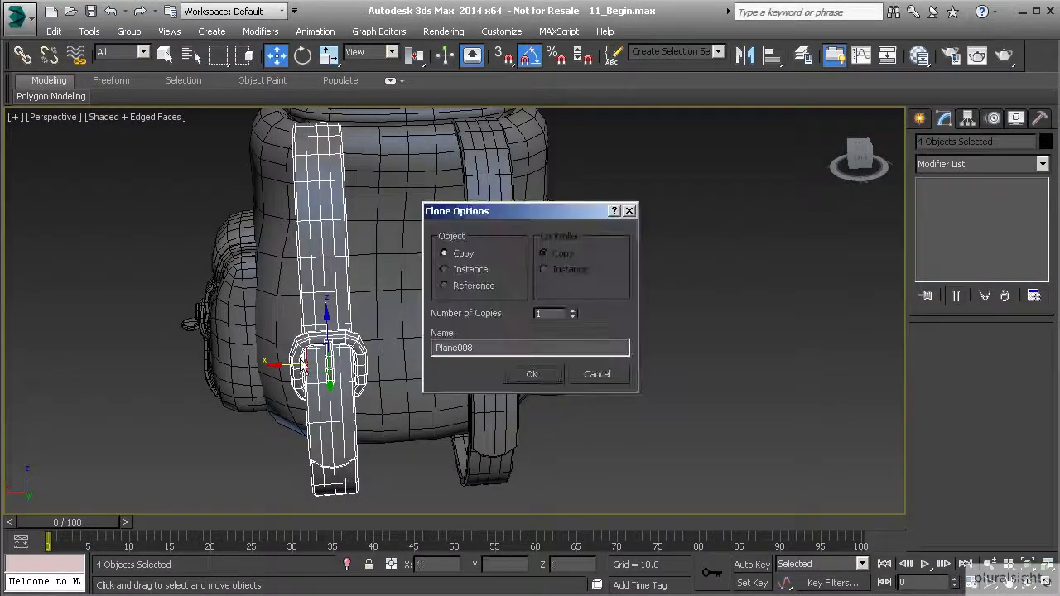
click(530, 379)
Rotate the copied strap assembly slightly about the vertical Z axis to angle it against the backpack
mouse_move(406, 364)
alt+middle_down()
mouse_move(418, 224)
mouse_move(389, 219)
mouse_move(466, 234)
mouse_move(478, 220)
mouse_move(418, 277)
mouse_move(301, 283)
mouse_move(331, 294)
mouse_move(324, 303)
mouse_move(348, 372)
mouse_move(345, 364)
mouse_move(414, 362)
mouse_move(254, 375)
mouse_move(320, 348)
mouse_move(334, 323)
mouse_move(478, 287)
mouse_move(394, 285)
alt+middle_up()
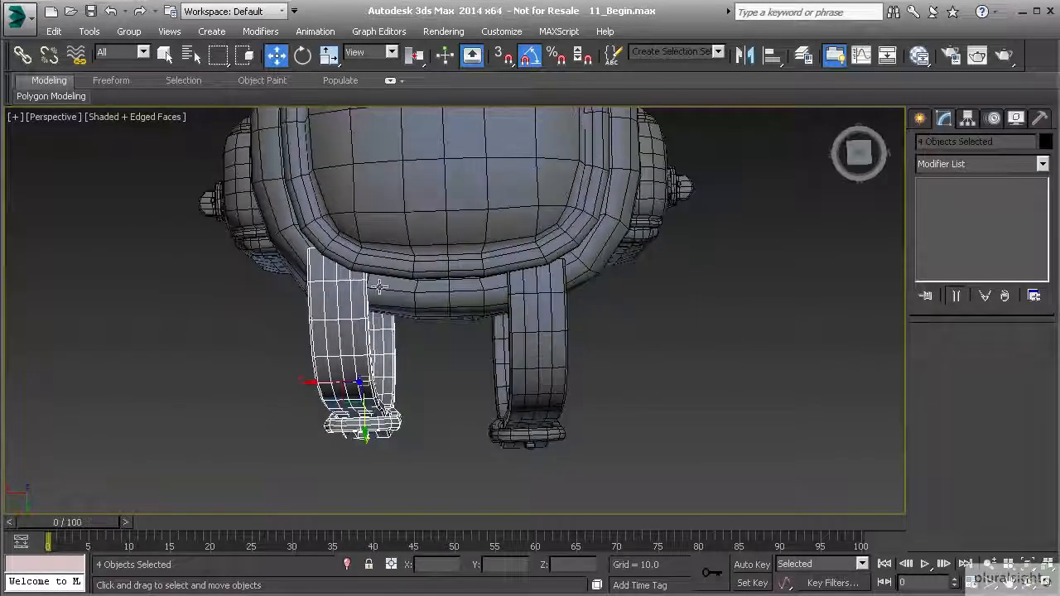
alt+middle_drag(511, 335, 452, 318)
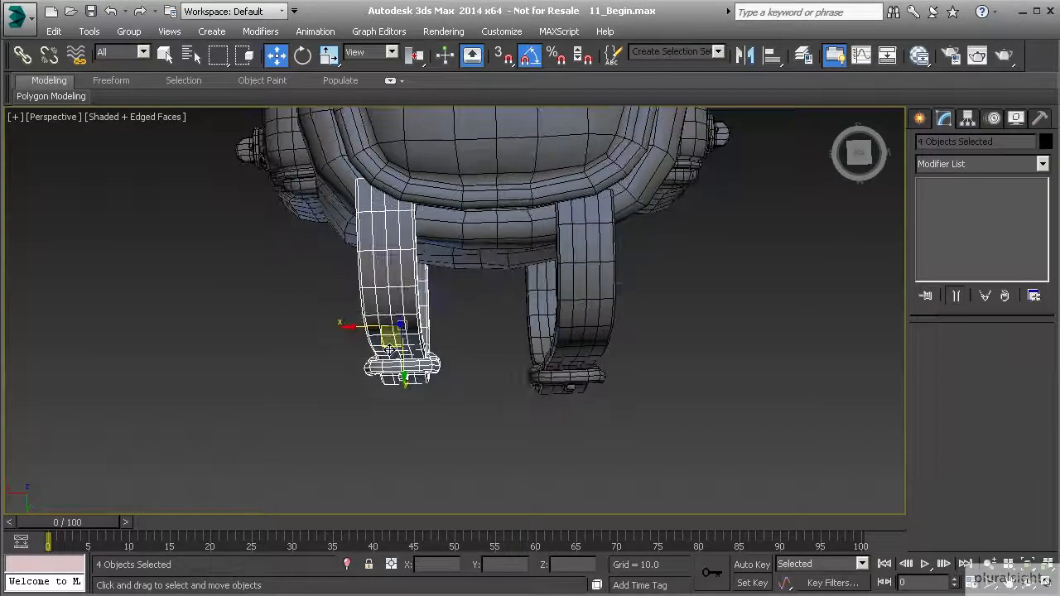
key(e)
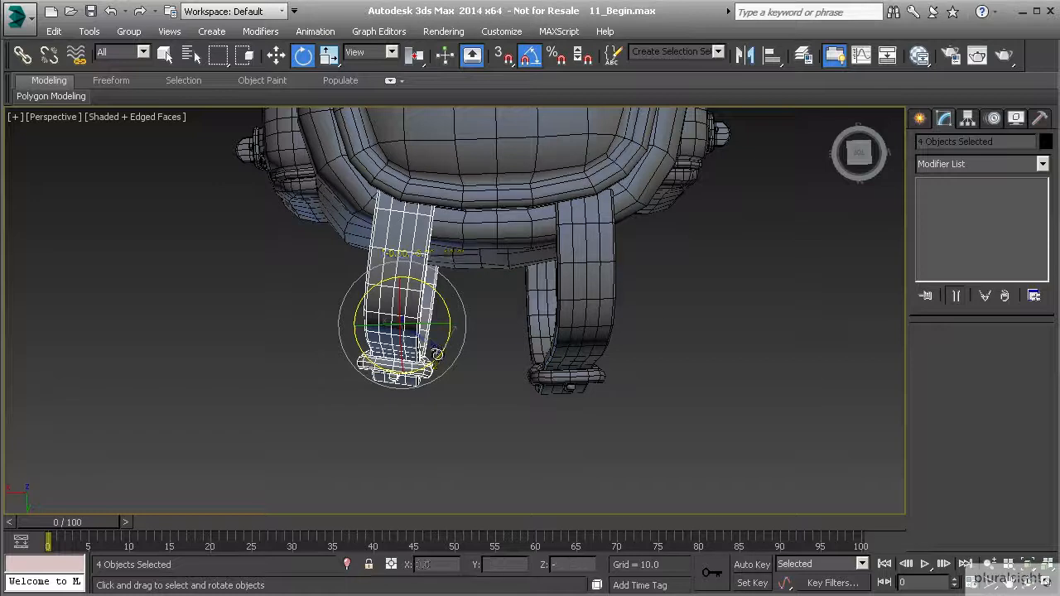
key(w)
Examine from several sides how the ends of the copied strap meet the backpack
alt+middle_drag(365, 328, 461, 189)
alt+middle_drag(335, 294, 455, 397)
middle_drag(273, 389, 390, 411)
scroll(373, 377, up, 3)
middle_drag(440, 308, 397, 451)
scroll(407, 279, down, 3)
alt+middle_drag(406, 279, 409, 356)
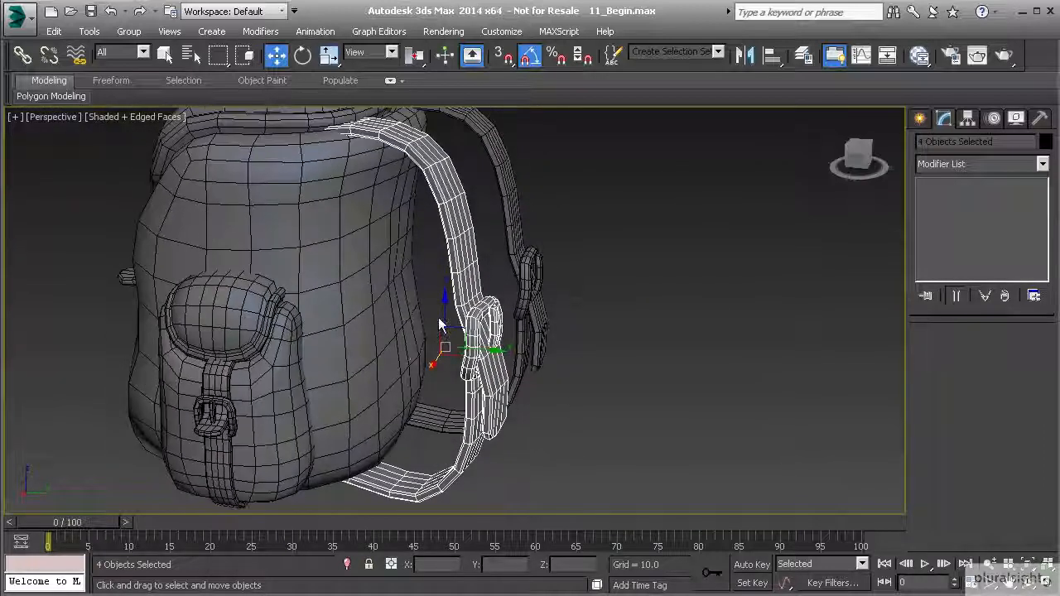
alt+middle_drag(439, 324, 414, 360)
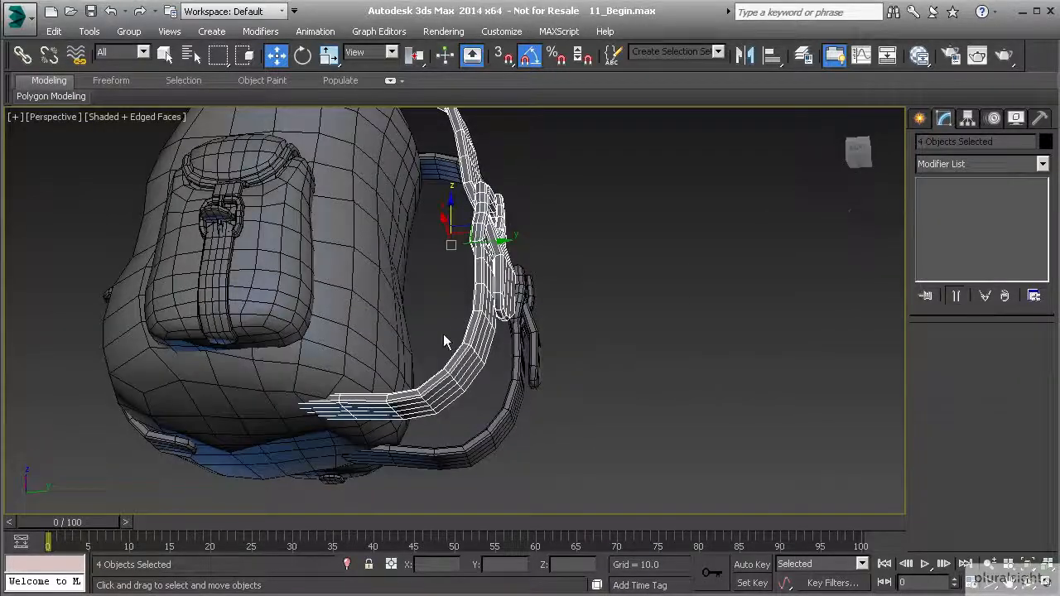
Select the vertices at the backpack end of the copied lower strap and set the reference coordinate system to View
click(452, 361)
alt+middle_drag(409, 378, 489, 333)
click(934, 326)
drag(328, 292, 379, 364)
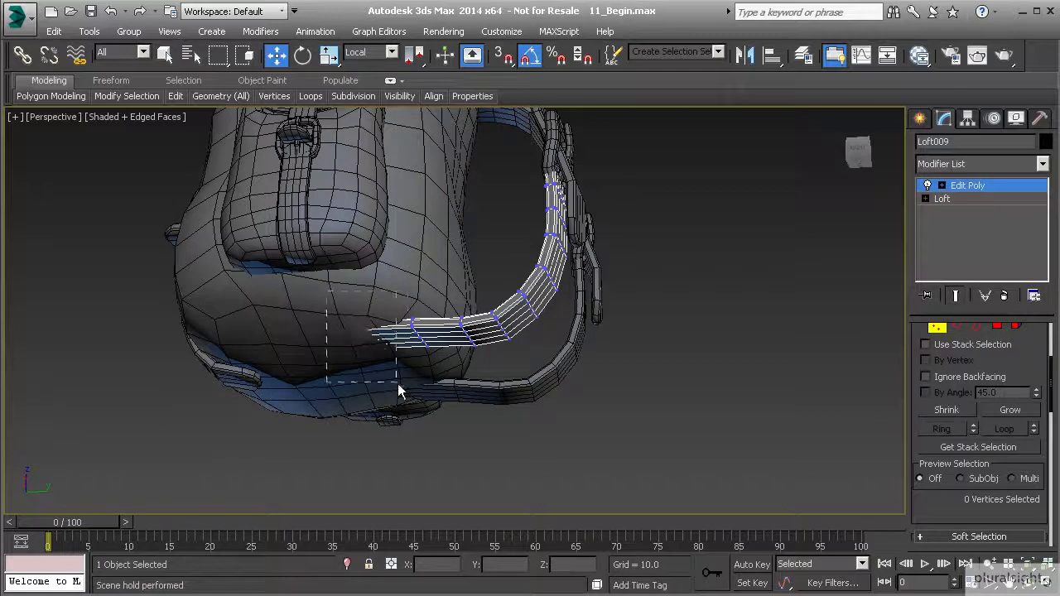
drag(403, 399, 403, 400)
alt+middle_drag(378, 348, 394, 382)
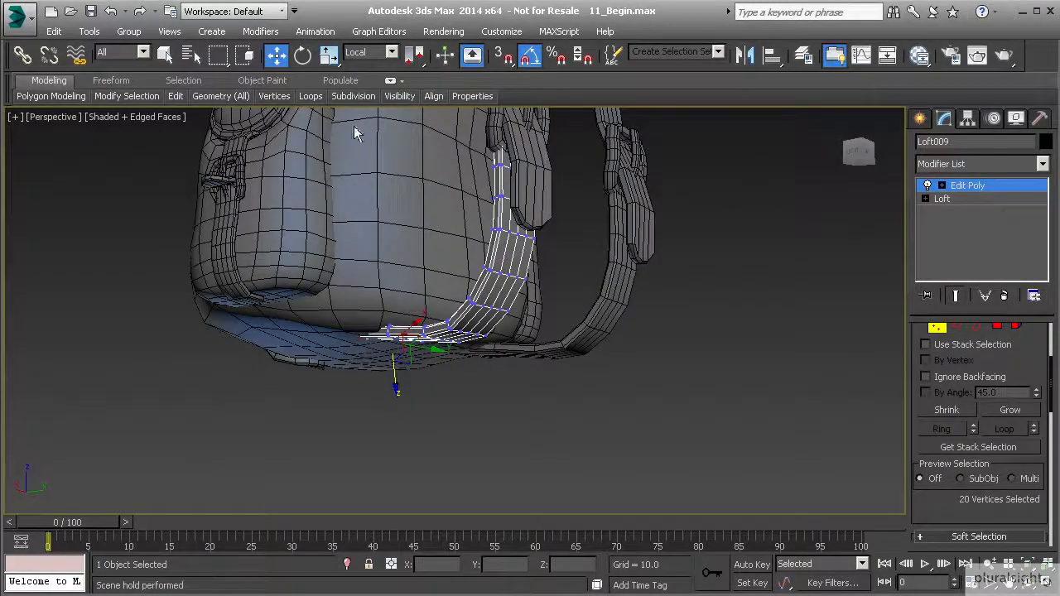
click(375, 55)
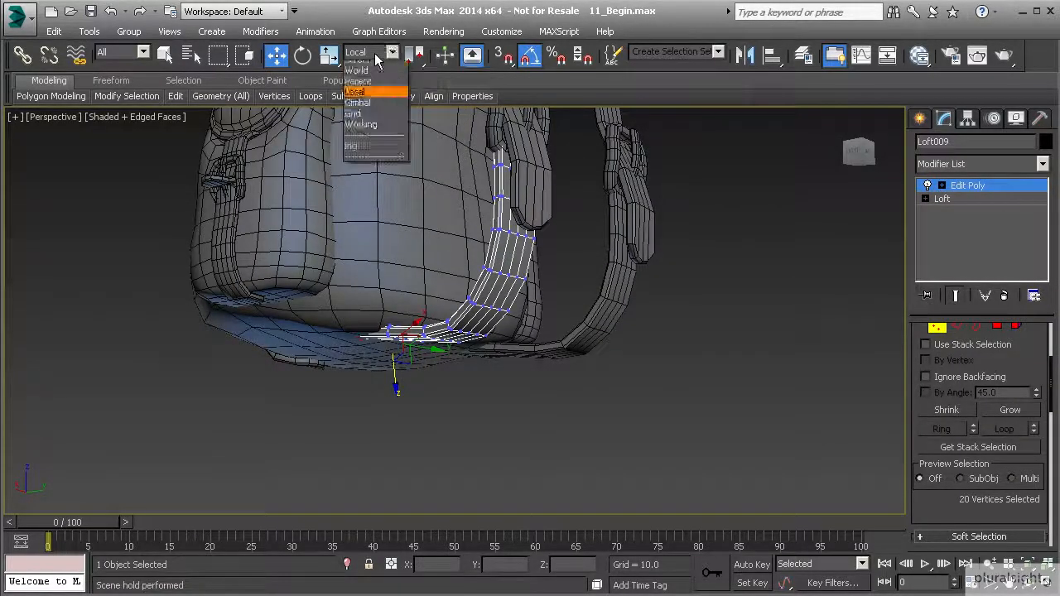
click(372, 70)
Move the end vertices of the copied lower strap slightly down along Z, using wireframe display to select them
scroll(395, 316, up, 5)
key(F3)
alt+middle_drag(377, 358, 439, 381)
drag(265, 291, 376, 447)
drag(337, 331, 337, 341)
key(F3)
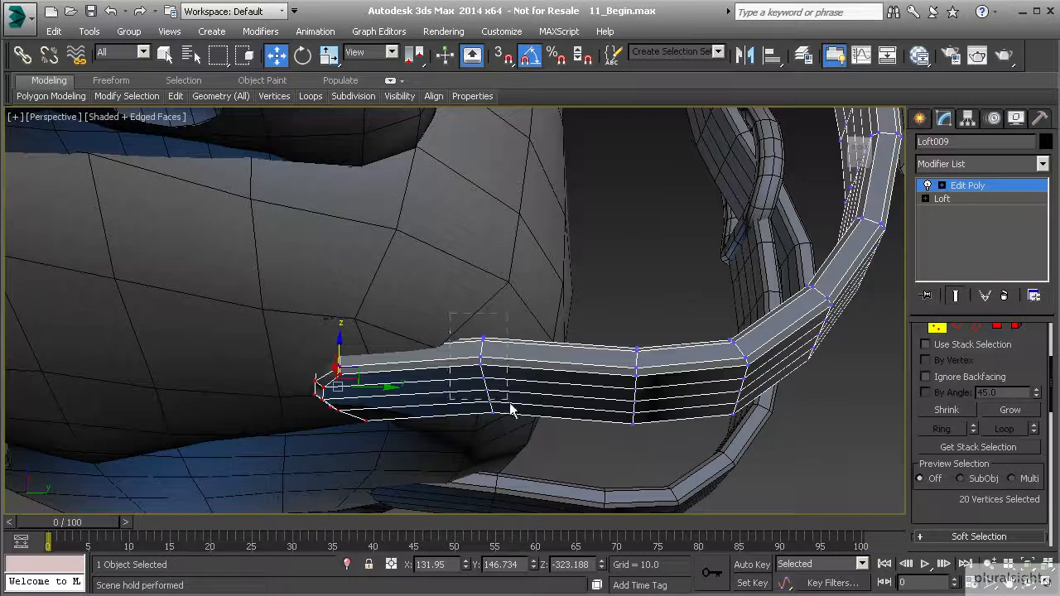
Move the row of vertices next to the copied strap's end slightly down along Z and leave vertex editing
drag(521, 445, 520, 440)
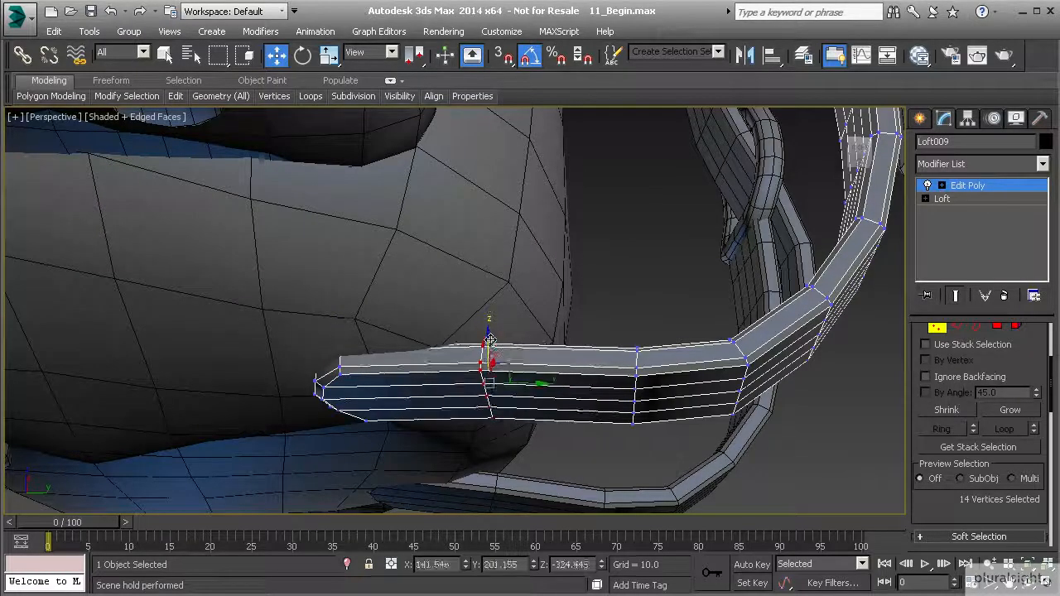
alt+middle_drag(451, 331, 400, 254)
alt+middle_drag(442, 342, 392, 265)
scroll(393, 265, down, 3)
click(938, 328)
Select the four objects of the original strap assembly and rotate them slightly about the Z axis
alt+middle_drag(493, 276, 462, 299)
click(436, 294)
ctrl+click(434, 363)
ctrl+click(447, 457)
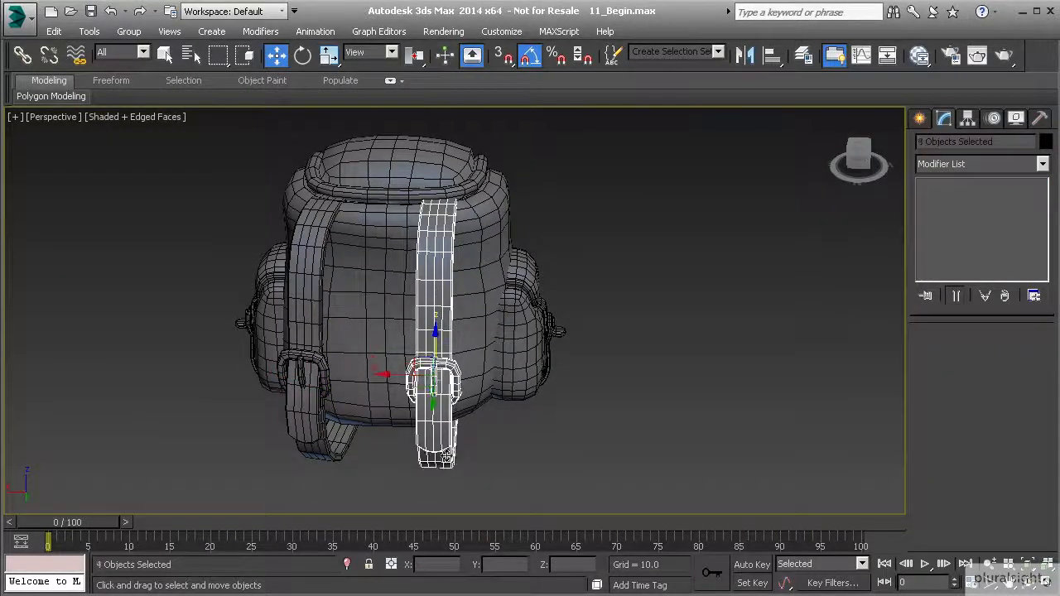
key(e)
alt+middle_drag(451, 389, 460, 409)
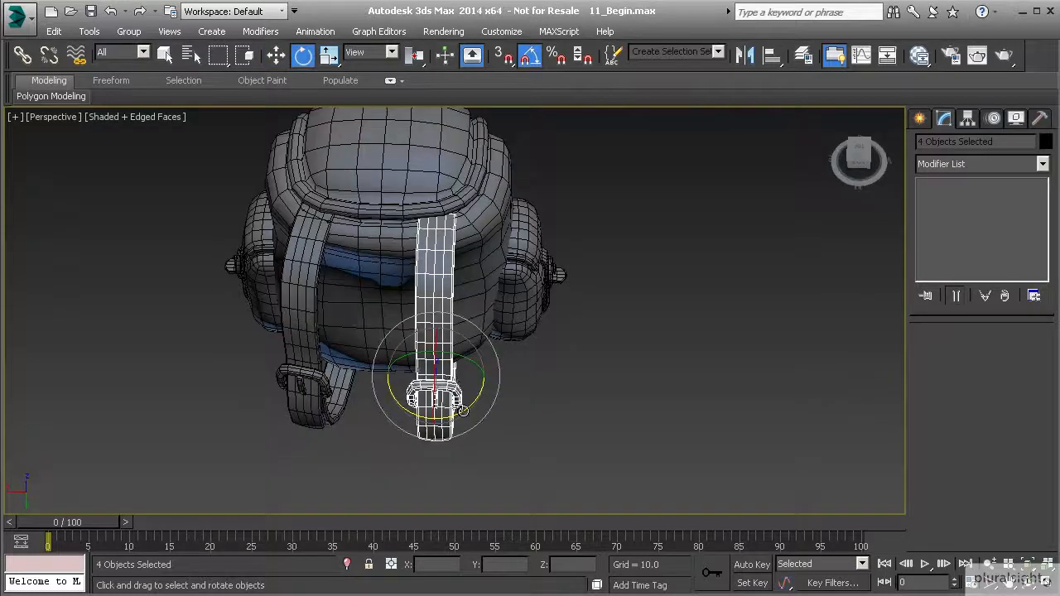
drag(461, 411, 471, 406)
Move the original strap assembly slightly along X, away from the copied strap, and deselect it
key(w)
drag(392, 374, 407, 375)
alt+middle_drag(460, 367, 367, 279)
click(346, 394)
alt+middle_drag(340, 399, 375, 310)
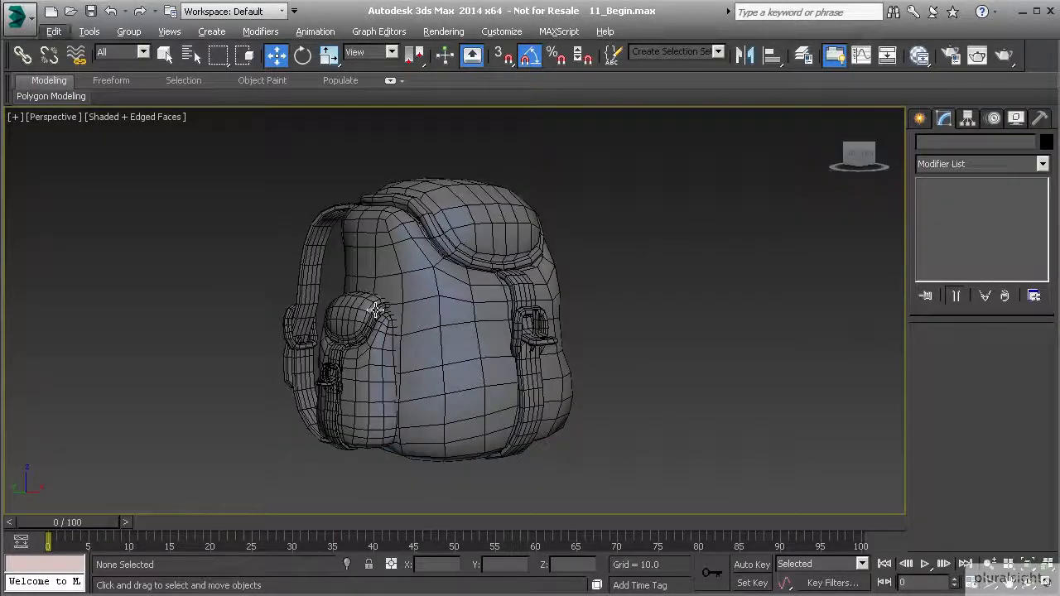